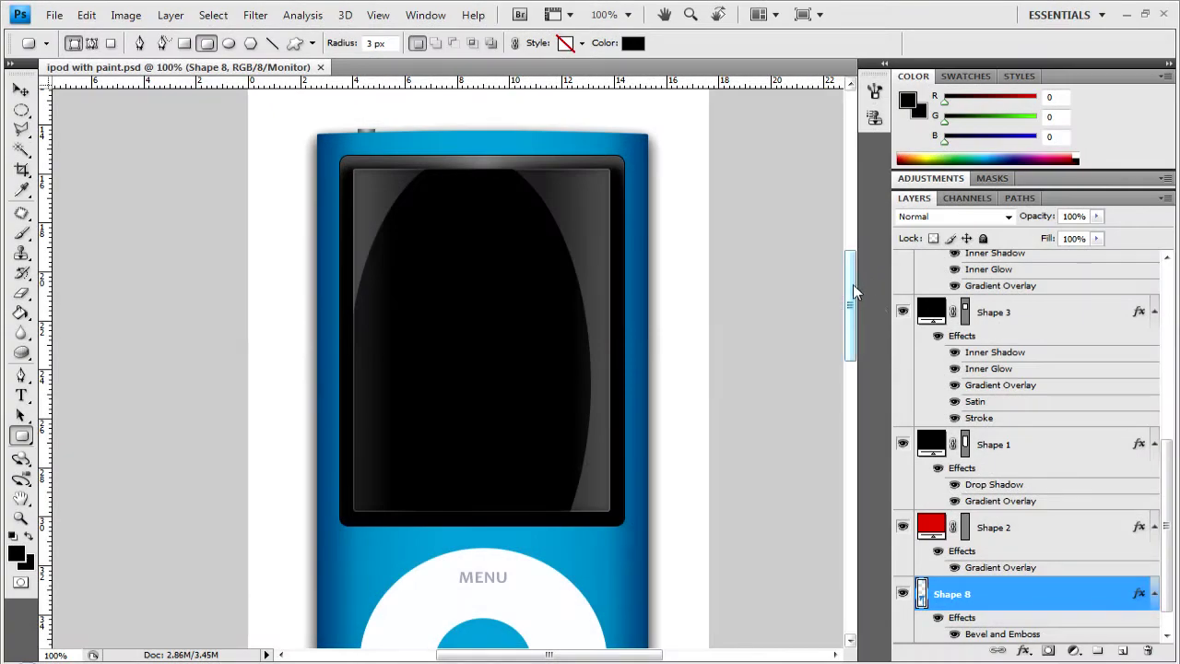
Create a new 500 × 950 pixel document at 72 ppi, with units set to pixels
mouse_move(852, 271)
left_mouse_down()
mouse_move(875, 456)
mouse_move(818, 267)
mouse_move(843, 332)
mouse_move(859, 457)
mouse_move(832, 273)
left_mouse_up()
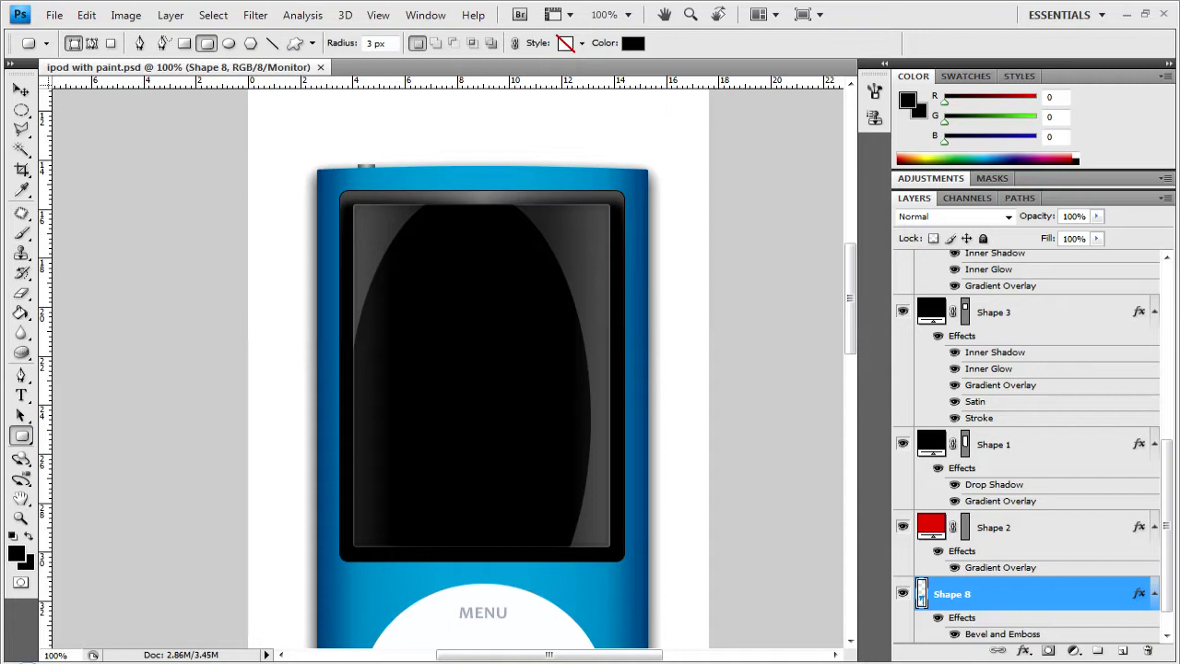
left_click(59, 16)
left_click(69, 34)
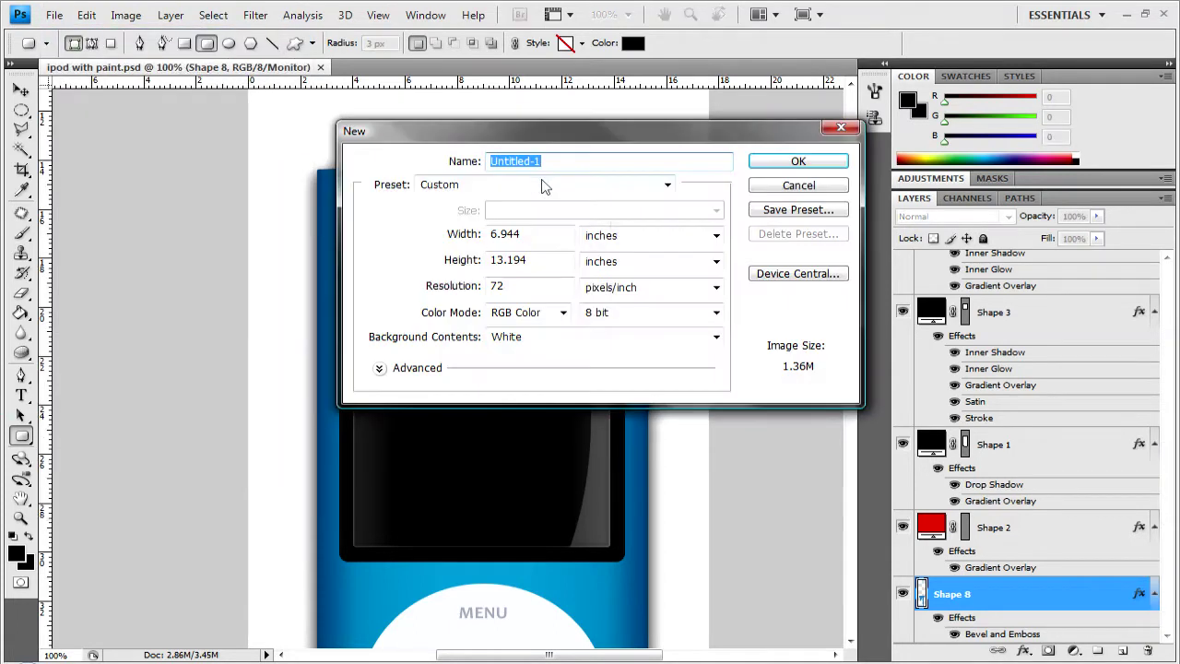
left_click(654, 239)
left_click(608, 250)
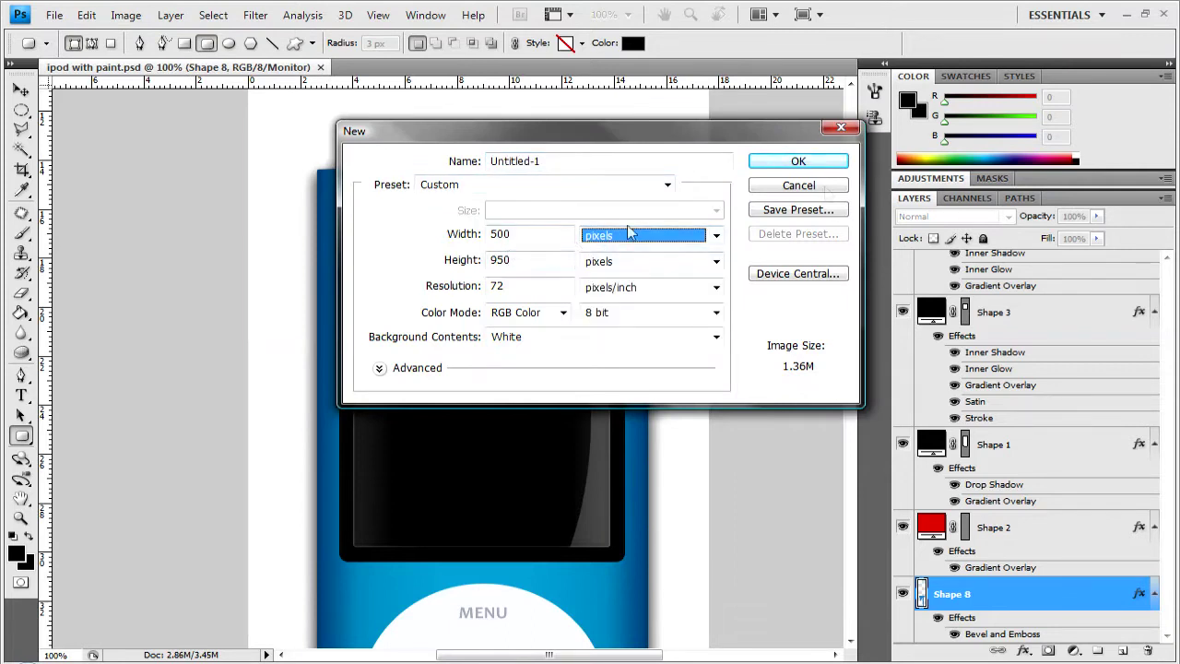
left_click(840, 163)
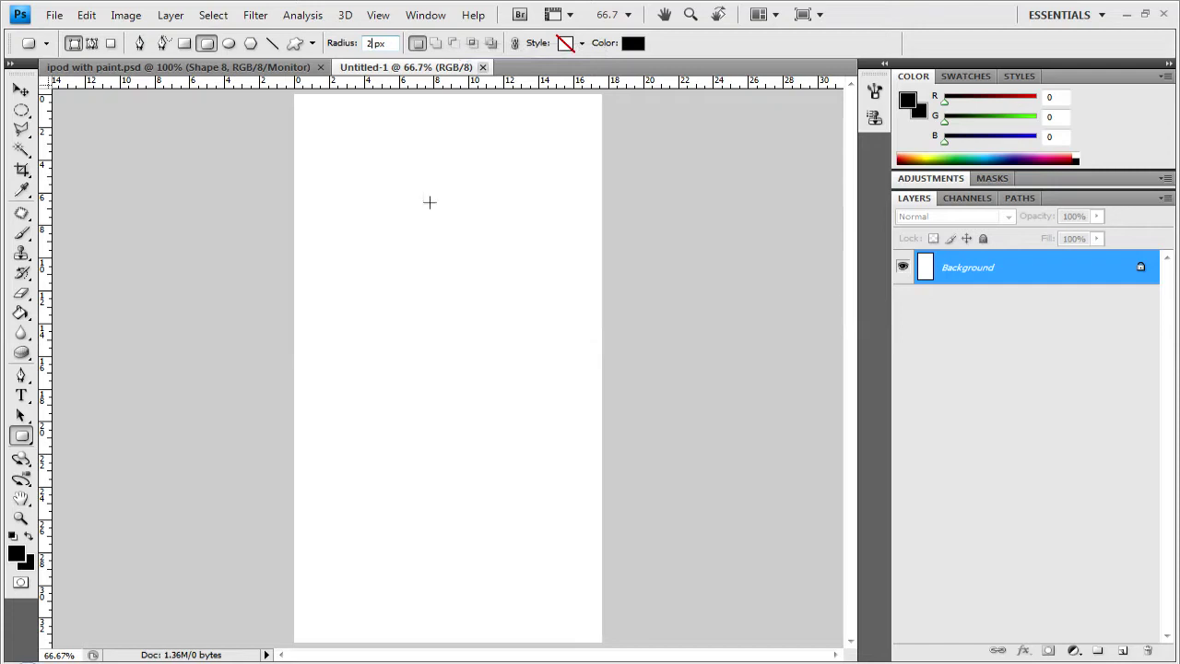
Draw a tall black 2 px rounded rectangle and align it to the canvas's vertical and horizontal centres
left_click_drag(329, 128, 571, 602)
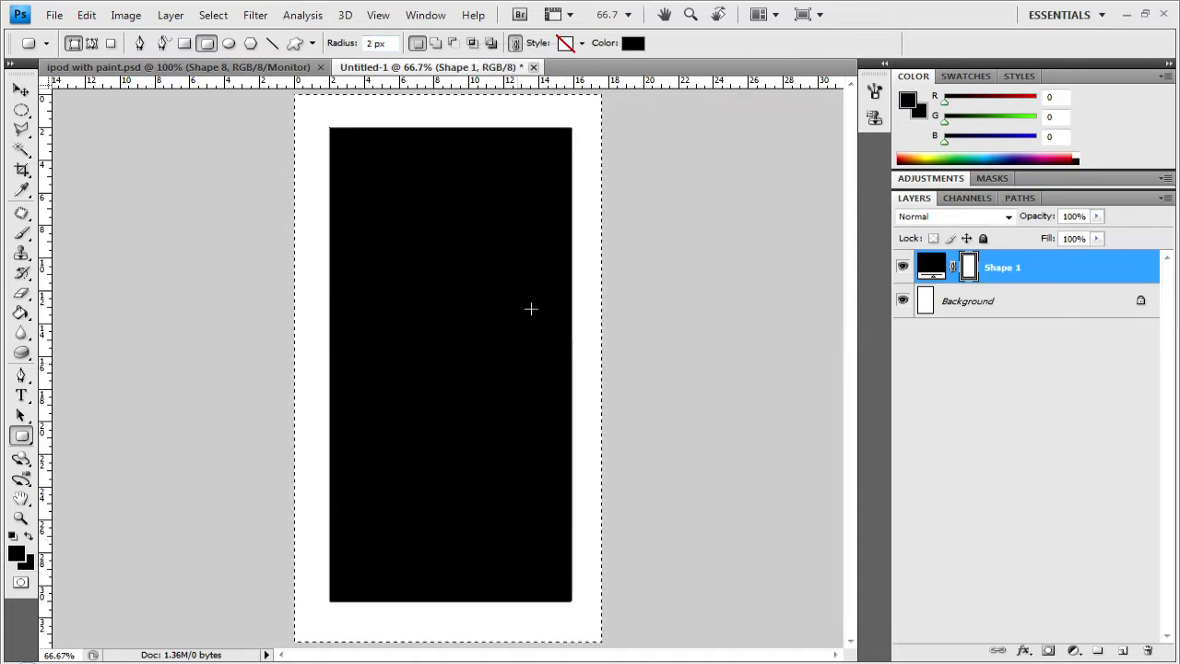
left_click(21, 90)
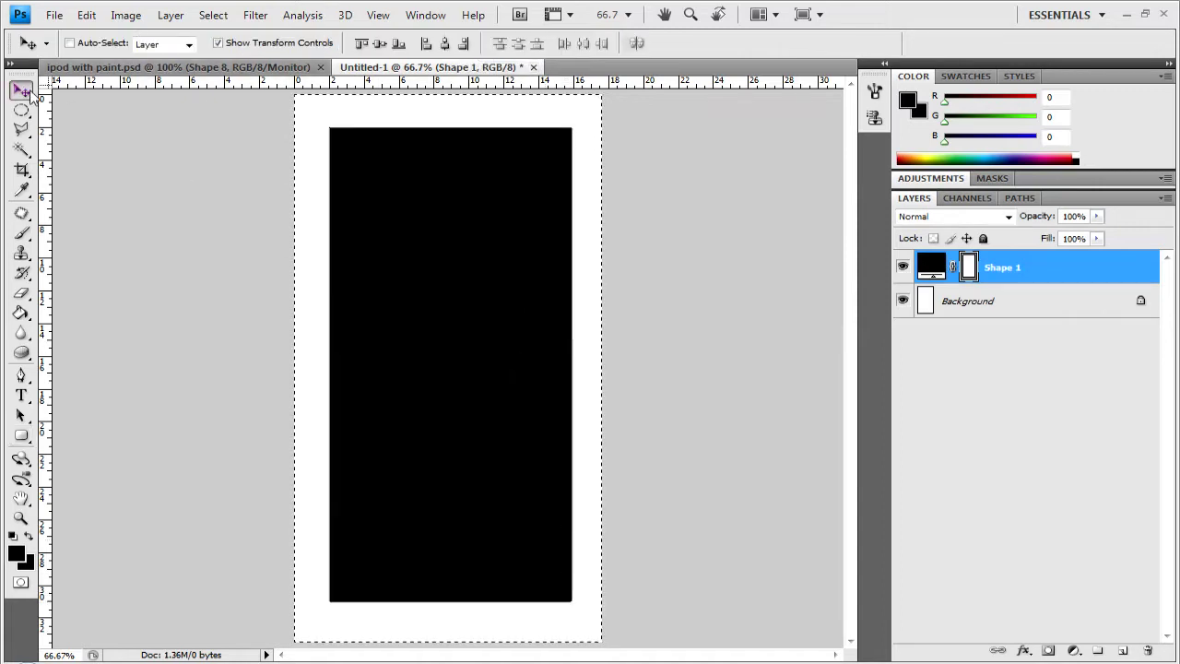
left_click(379, 43)
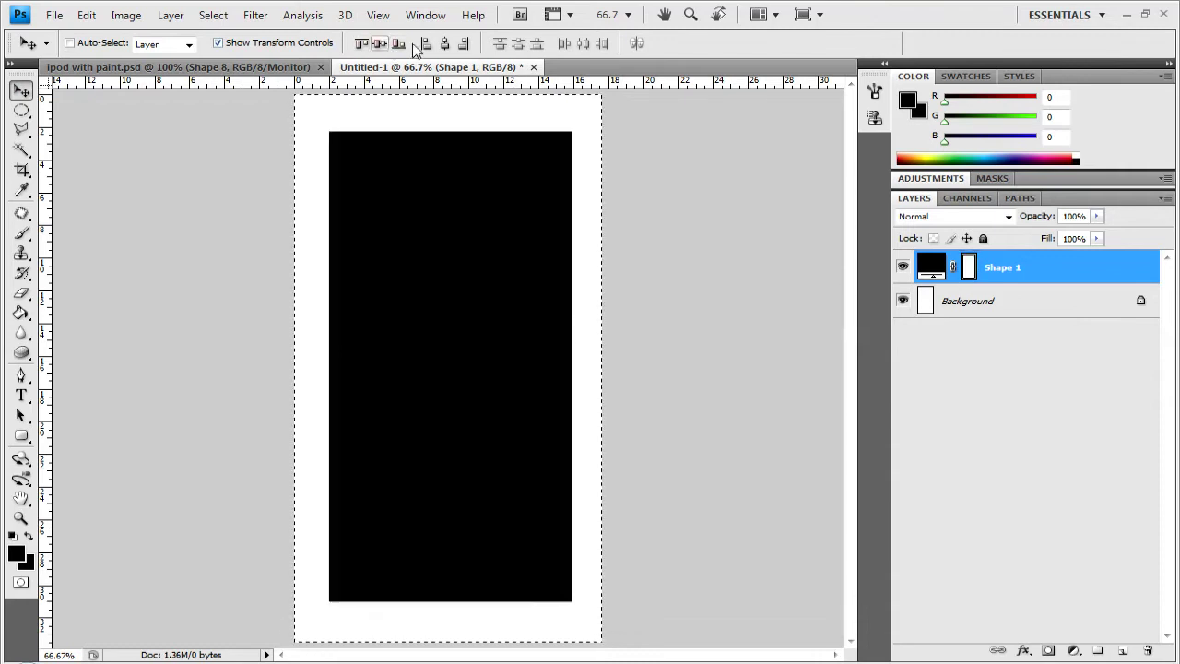
left_click(445, 43)
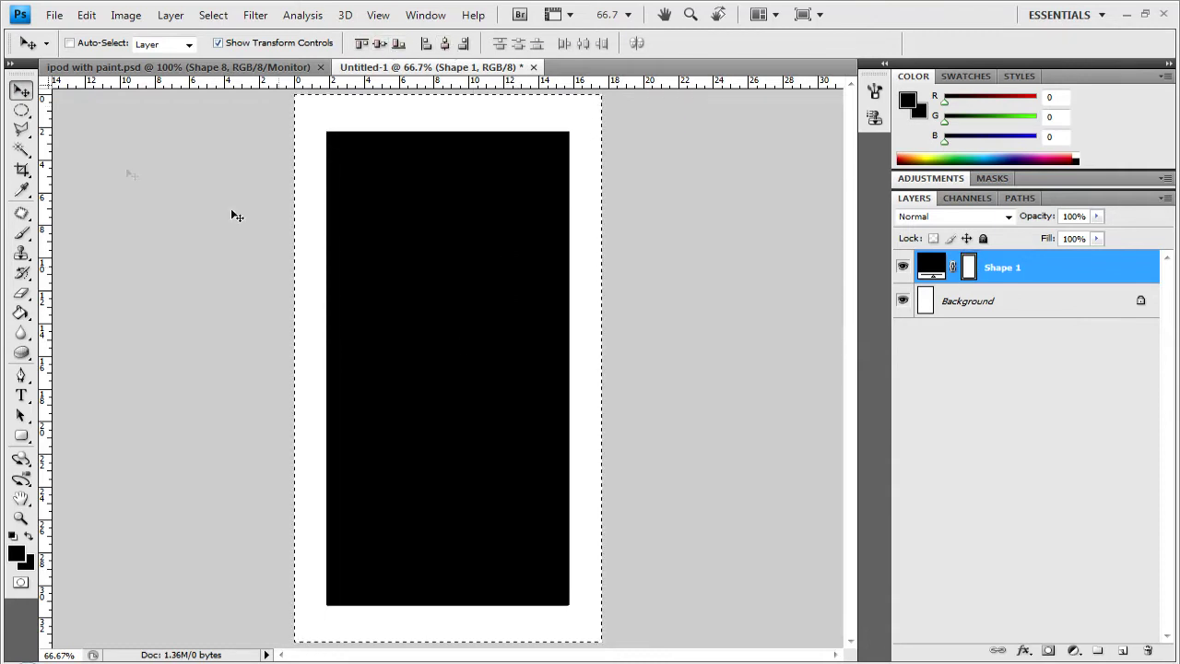
left_click(21, 110)
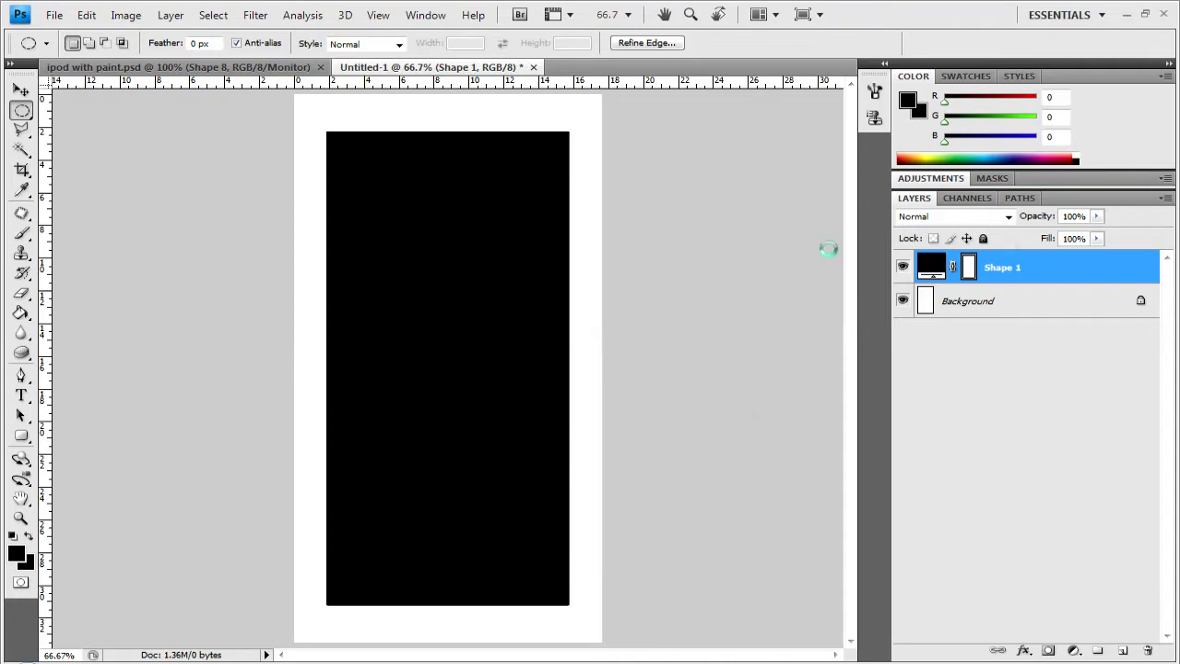
Open Shape 1's Layer Style and enable Gradient Overlay
double_click(1005, 268)
double_click(1046, 263)
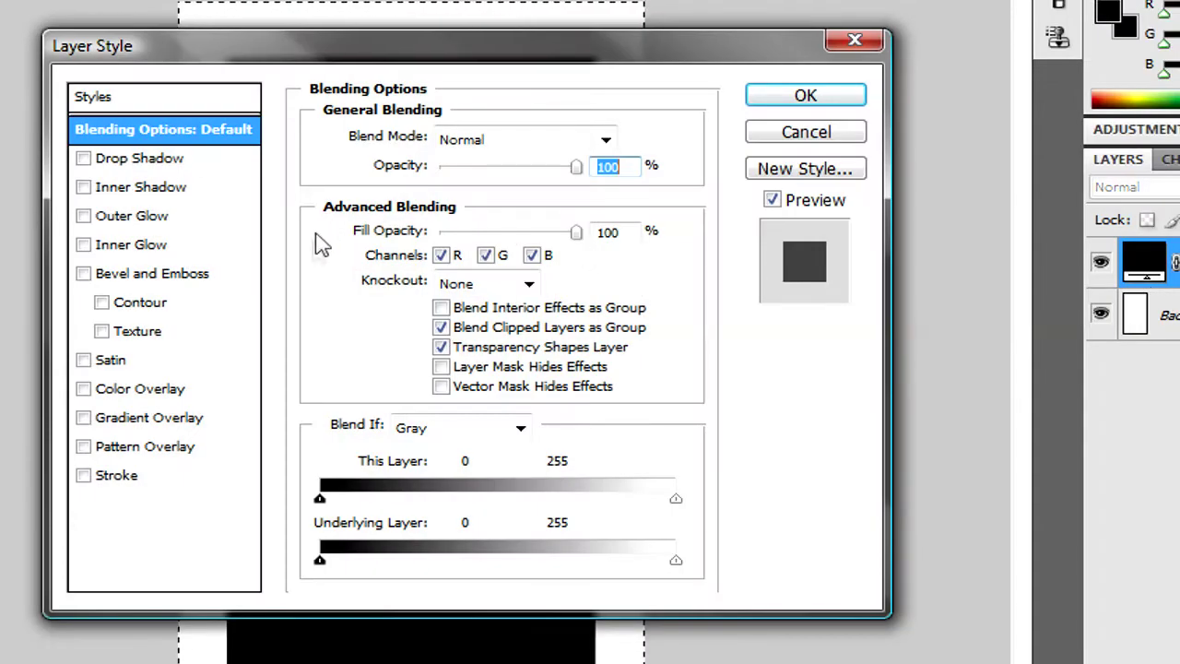
left_click(84, 419)
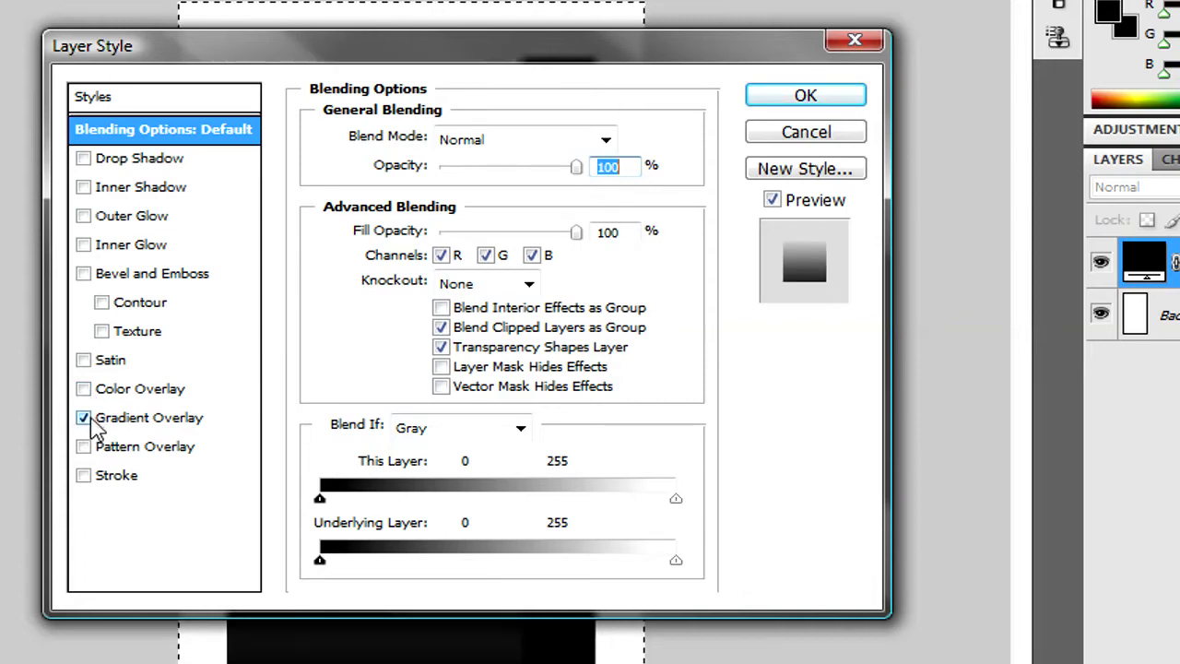
left_click(199, 420)
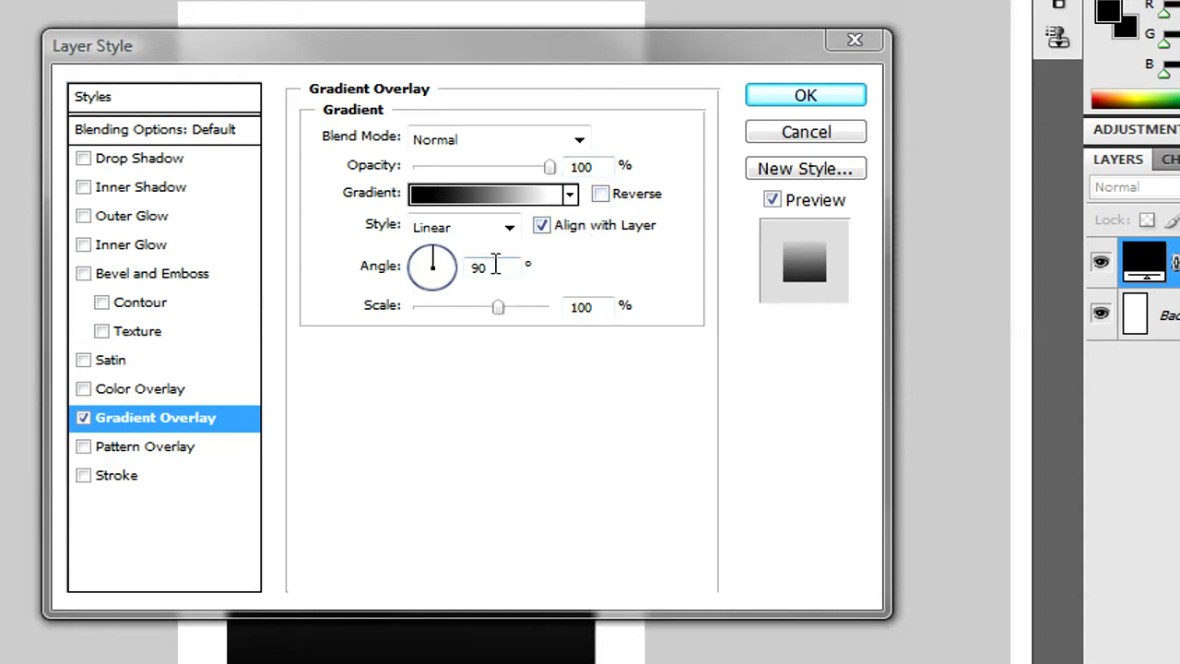
Set the gradient overlay angle to 0° and its style to Reflected
left_click(533, 251)
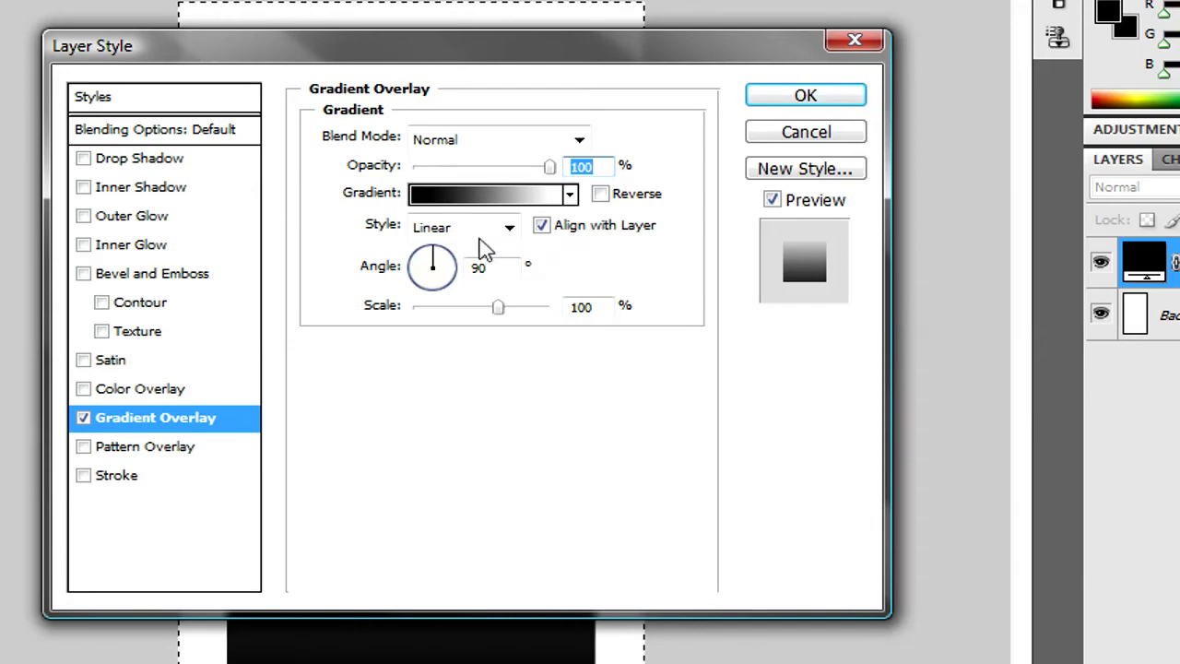
left_click(498, 269)
key("BackSpace")
key("BackSpace")
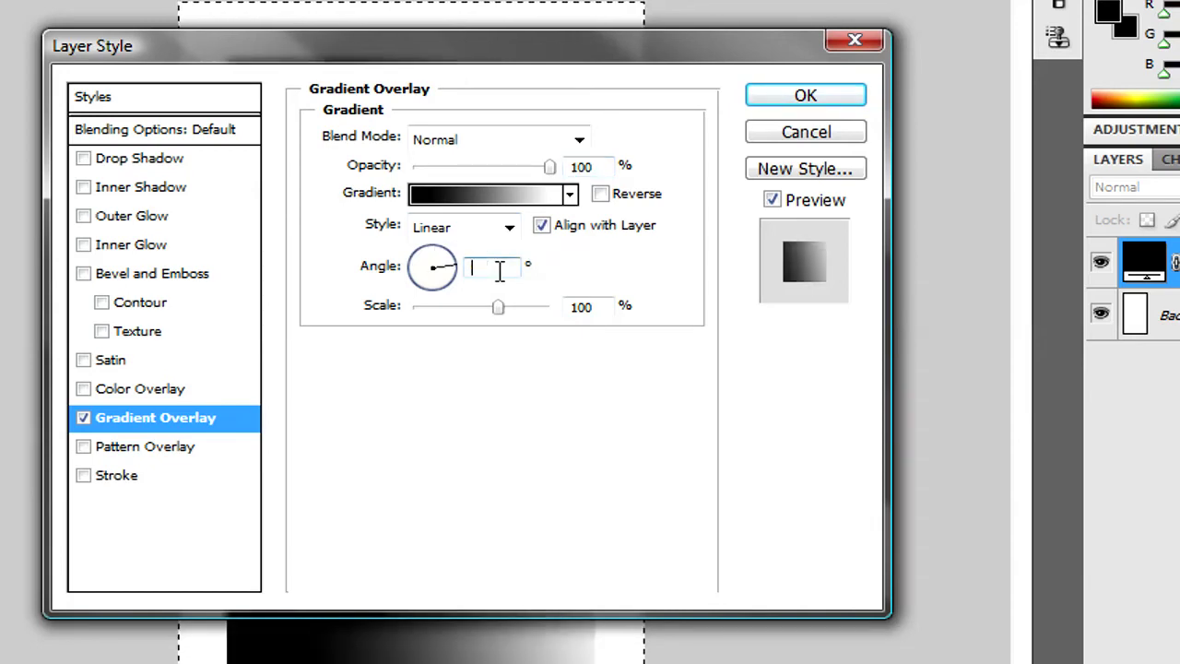
type("0")
left_click(509, 228)
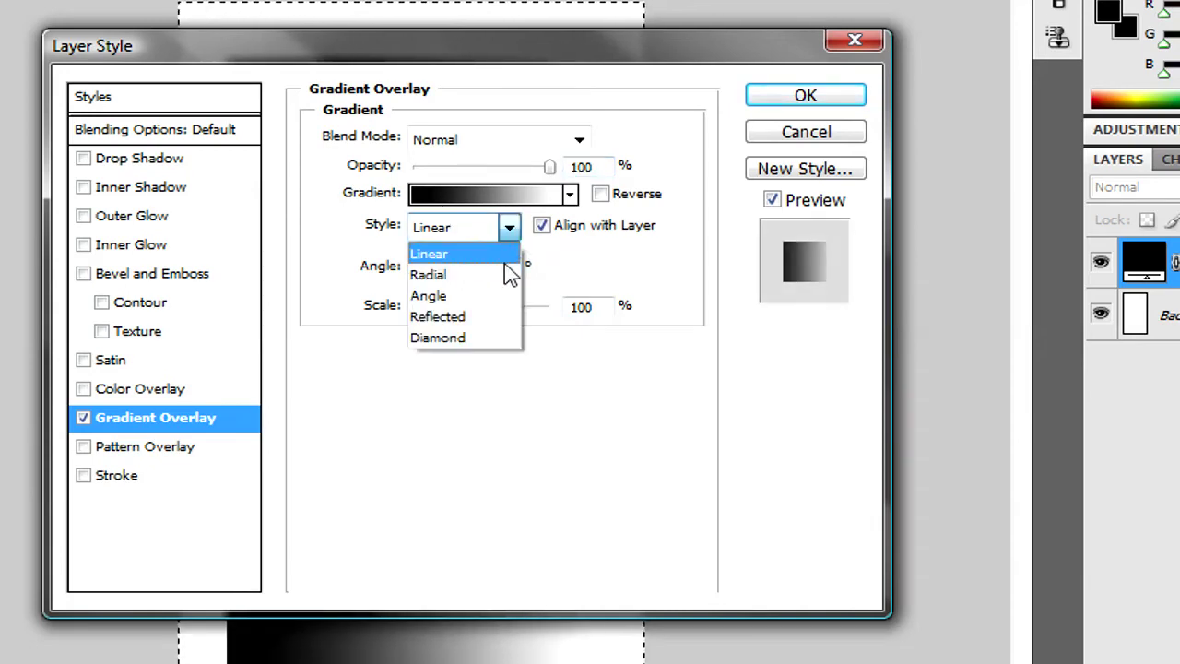
left_click(496, 317)
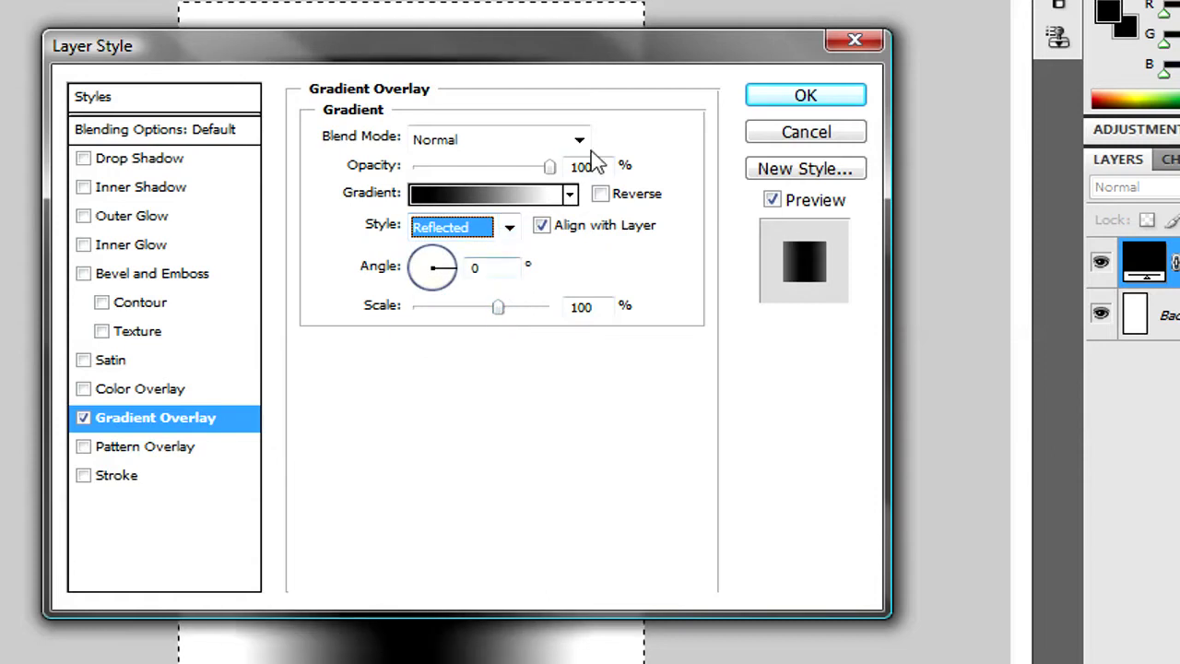
left_click(548, 195)
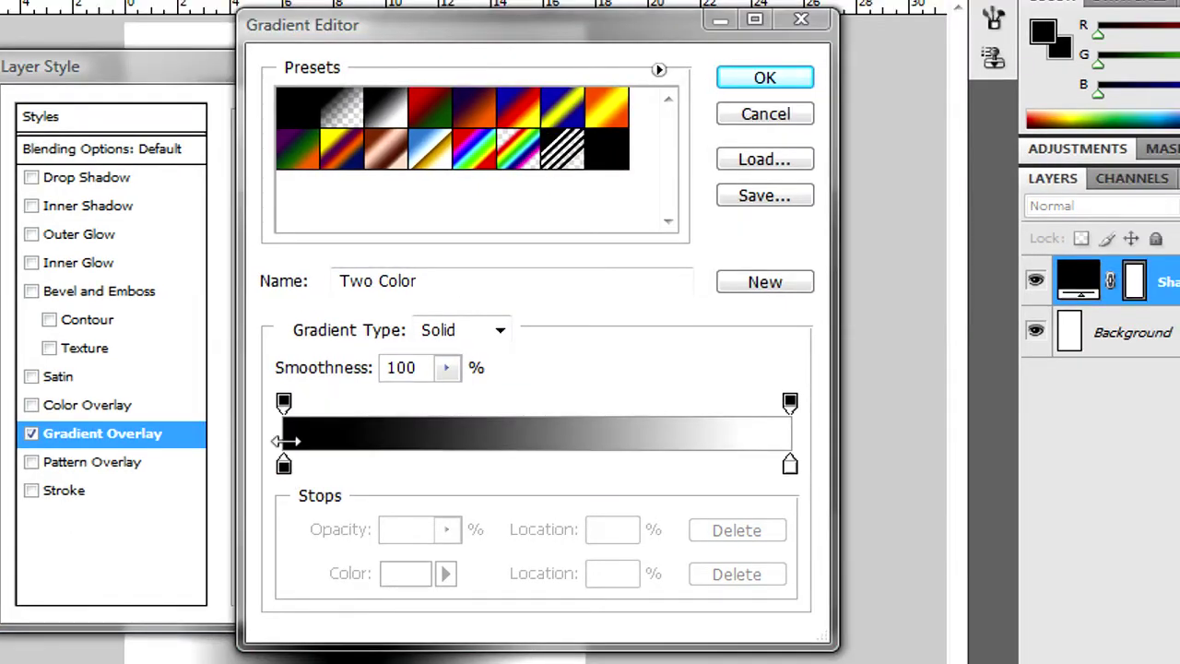
Move the left gradient stop to 18% and make it blue
left_click_drag(284, 465, 381, 476)
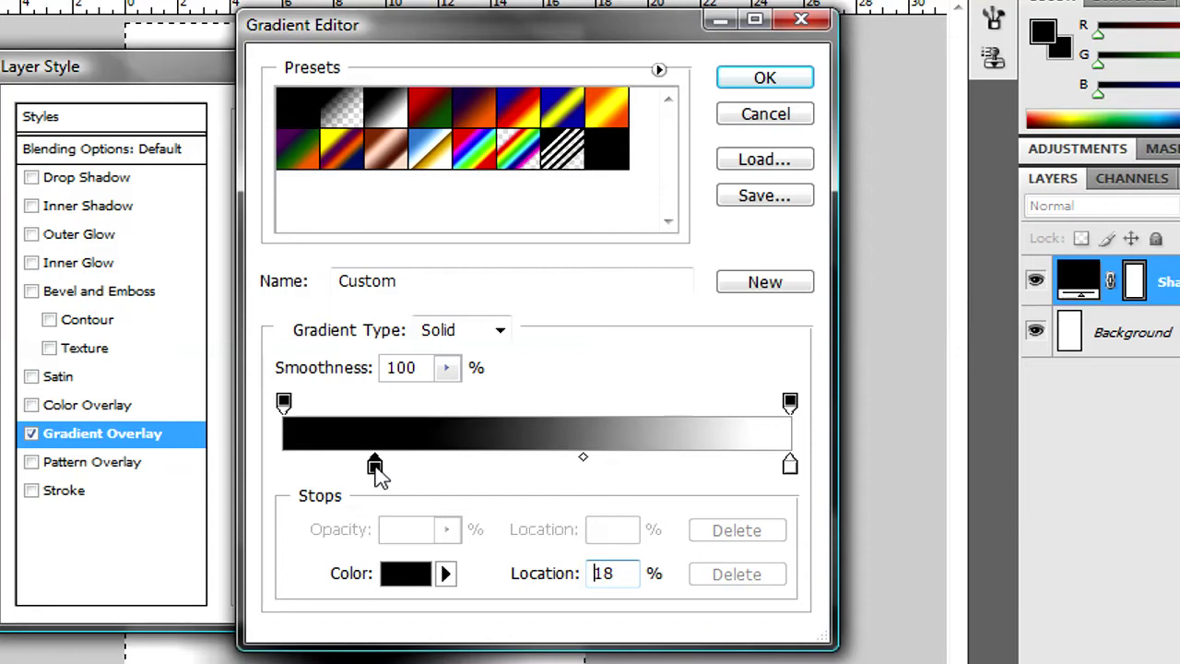
double_click(379, 470)
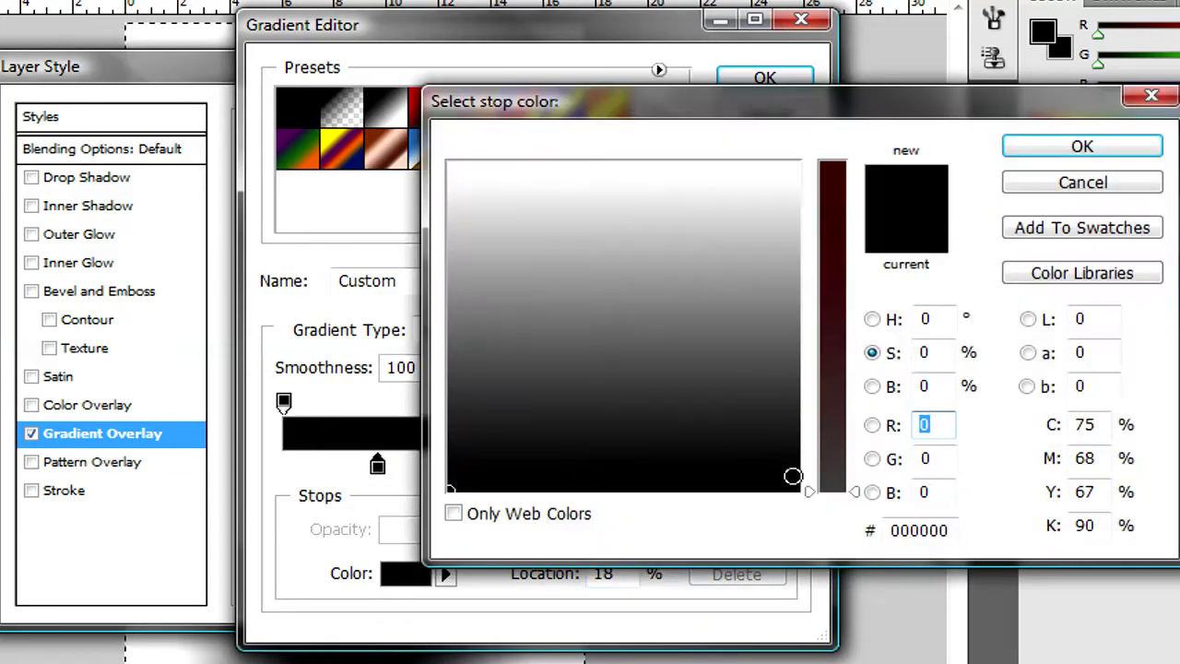
left_click(945, 535)
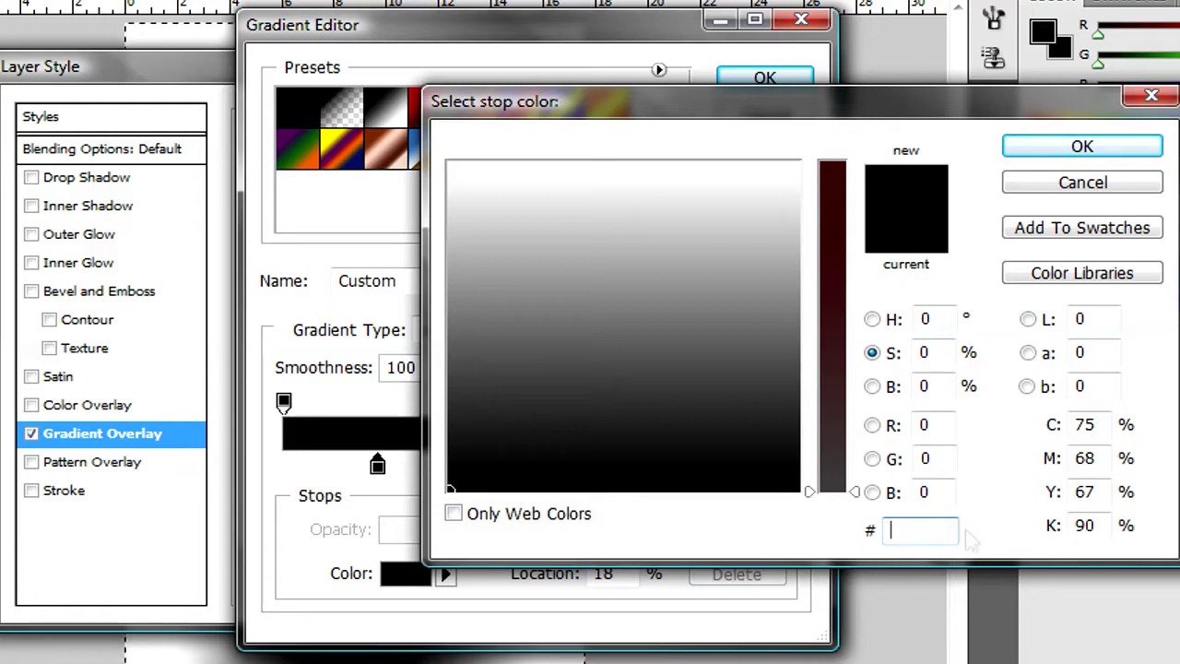
type("69")
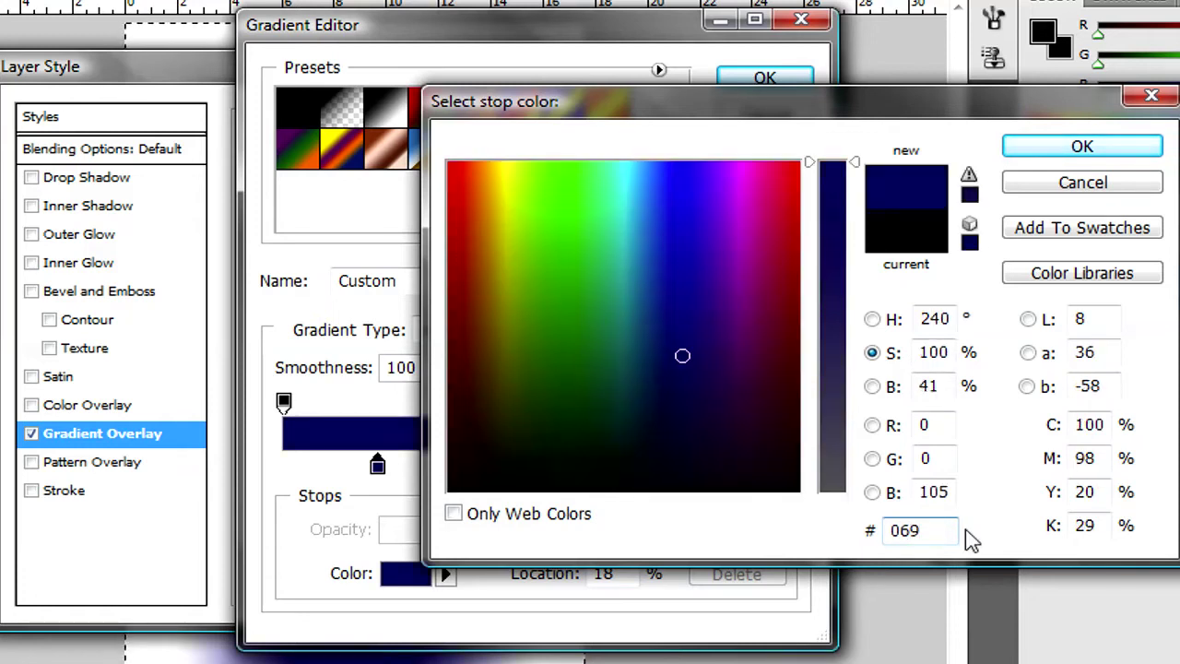
type("2cd")
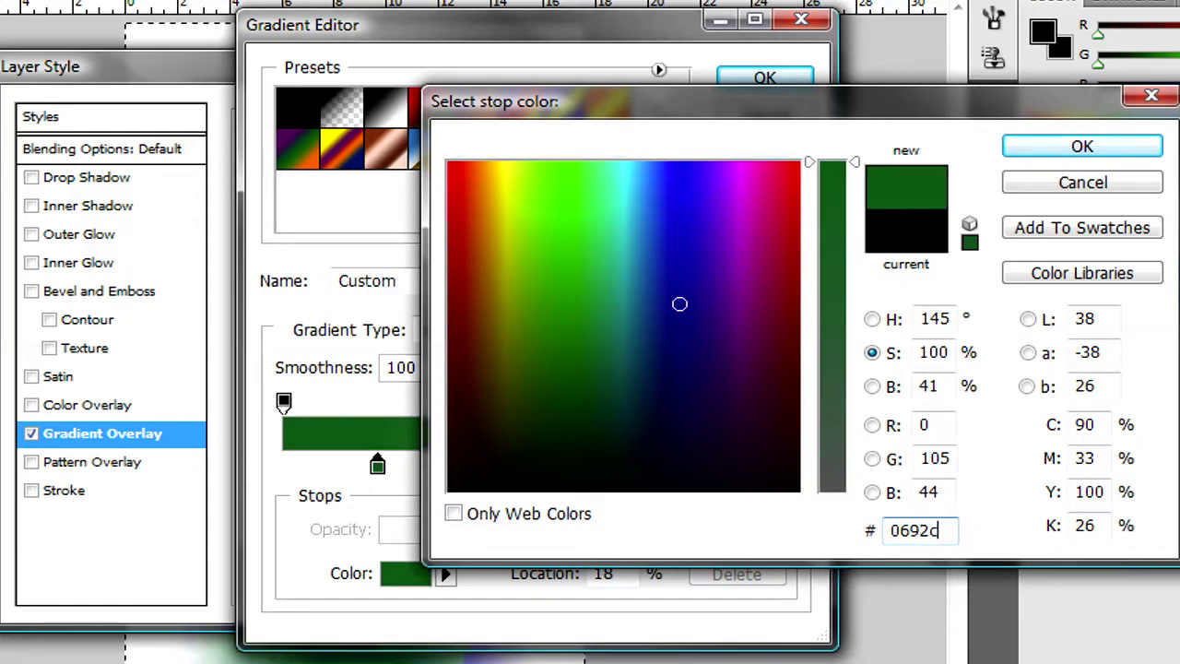
left_click(1060, 149)
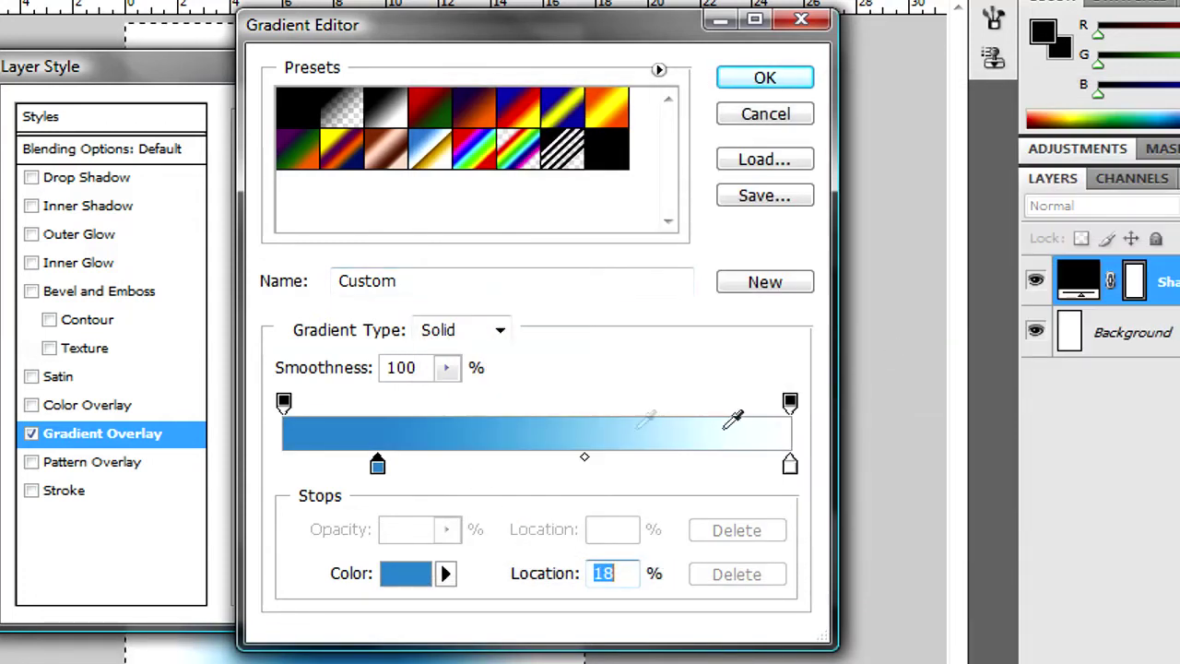
Add a colour stop at 64% coloured #027fb9
left_click(607, 466)
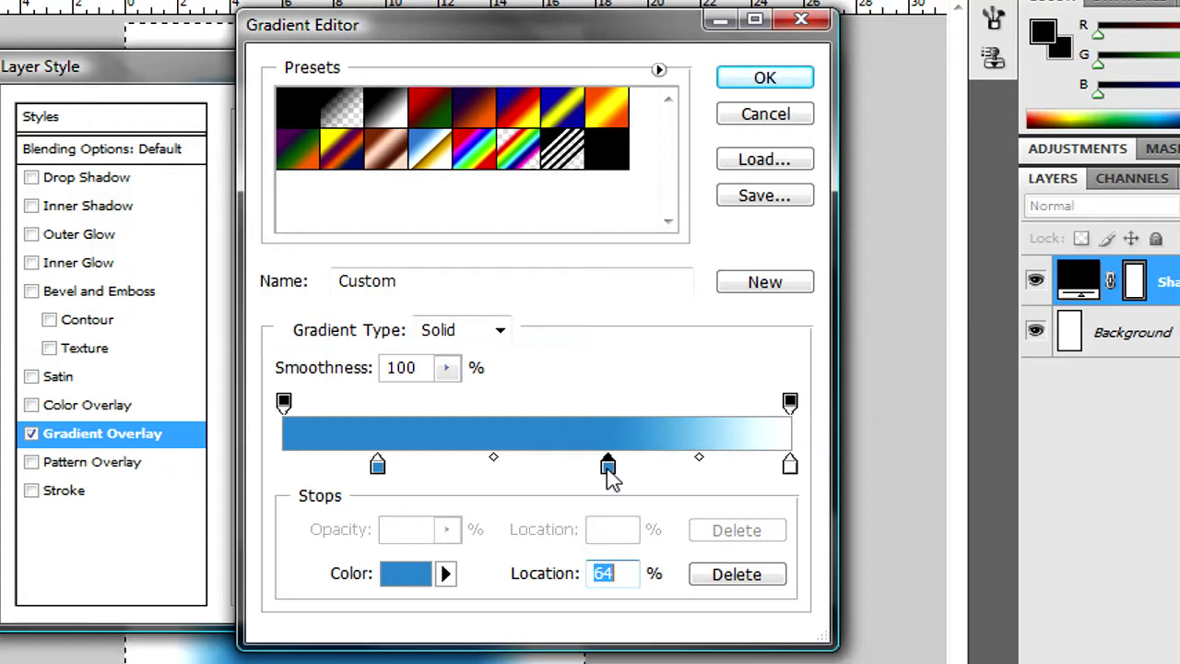
double_click(610, 468)
left_click(946, 533)
key("BackSpace")
key("BackSpace")
key("BackSpace")
key("BackSpace")
key("BackSpace")
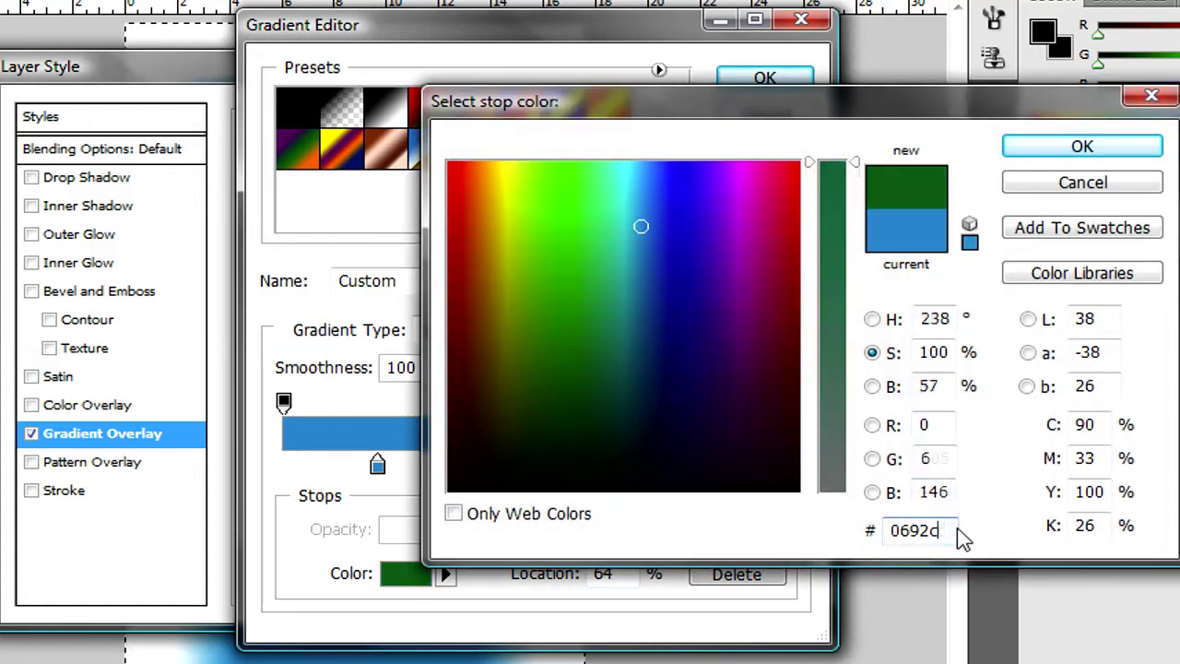
type("027")
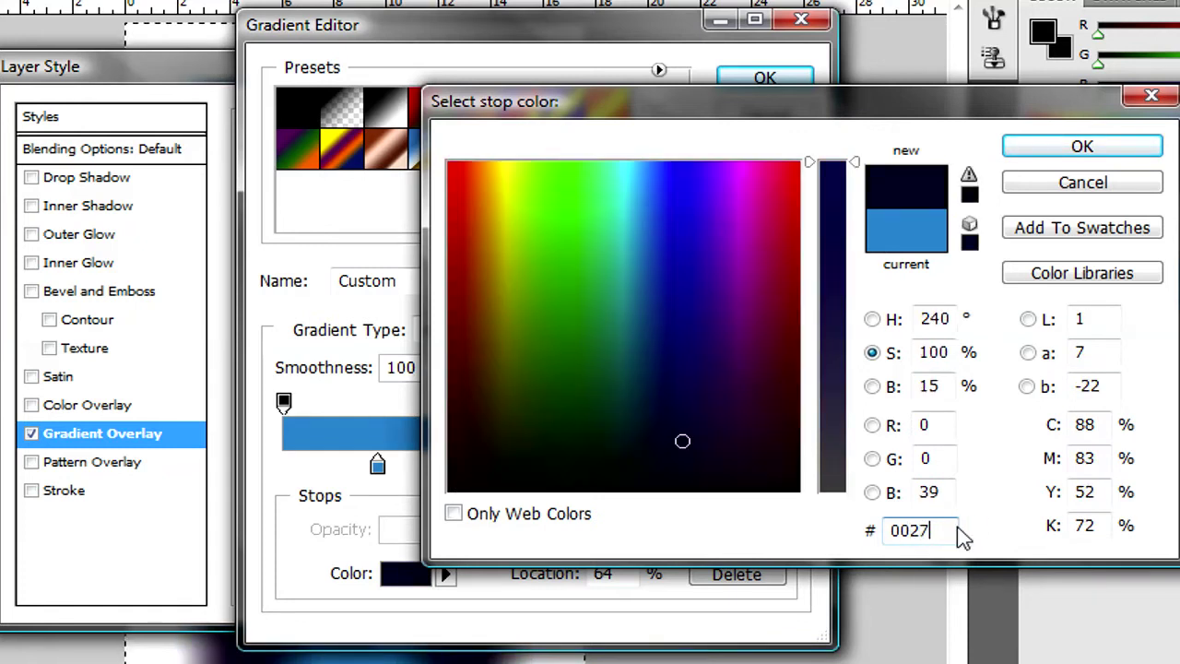
type("fb")
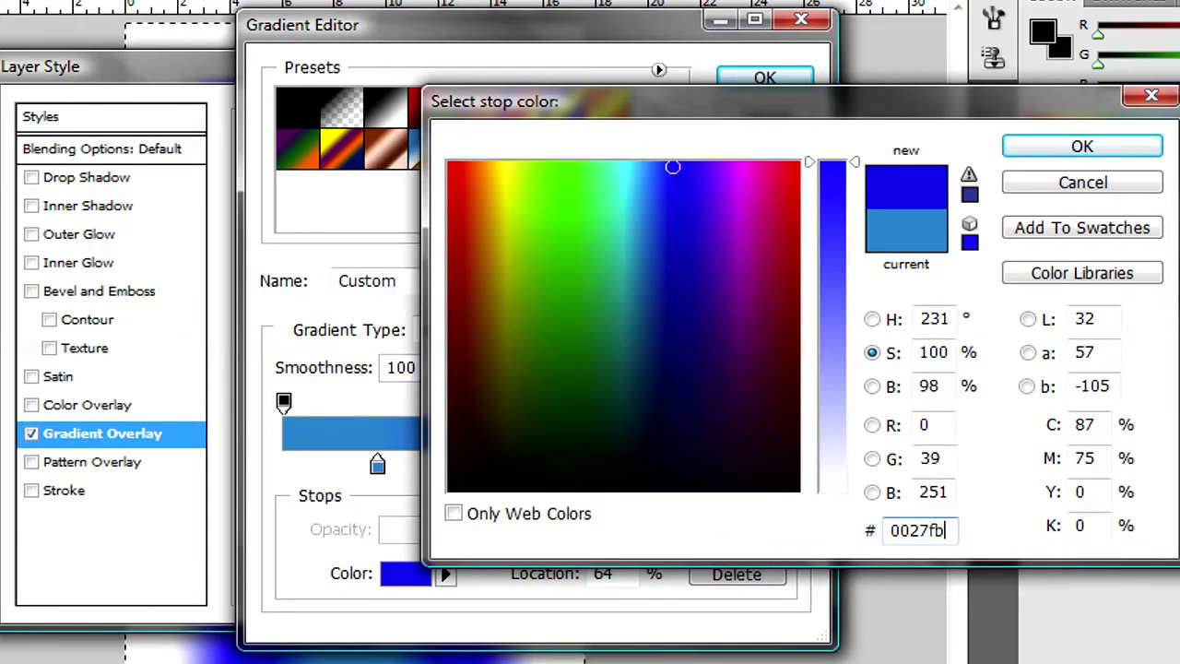
key("BackSpace")
key("BackSpace")
key("BackSpace")
key("BackSpace")
key("BackSpace")
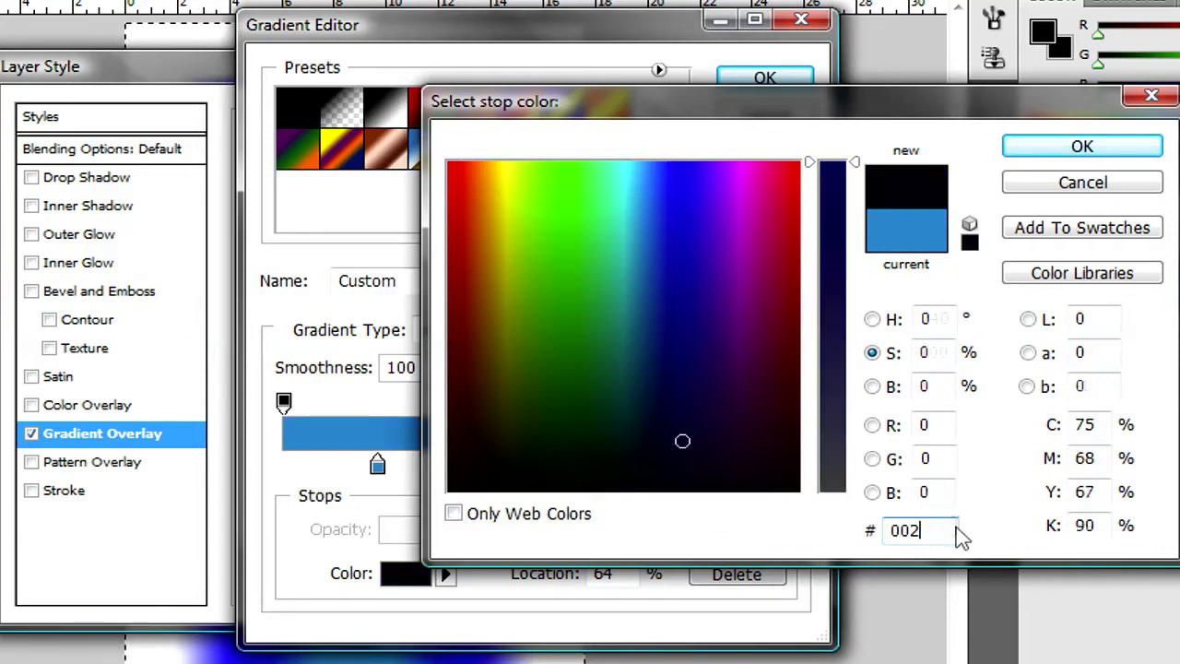
type("2")
key("BackSpace")
type("0")
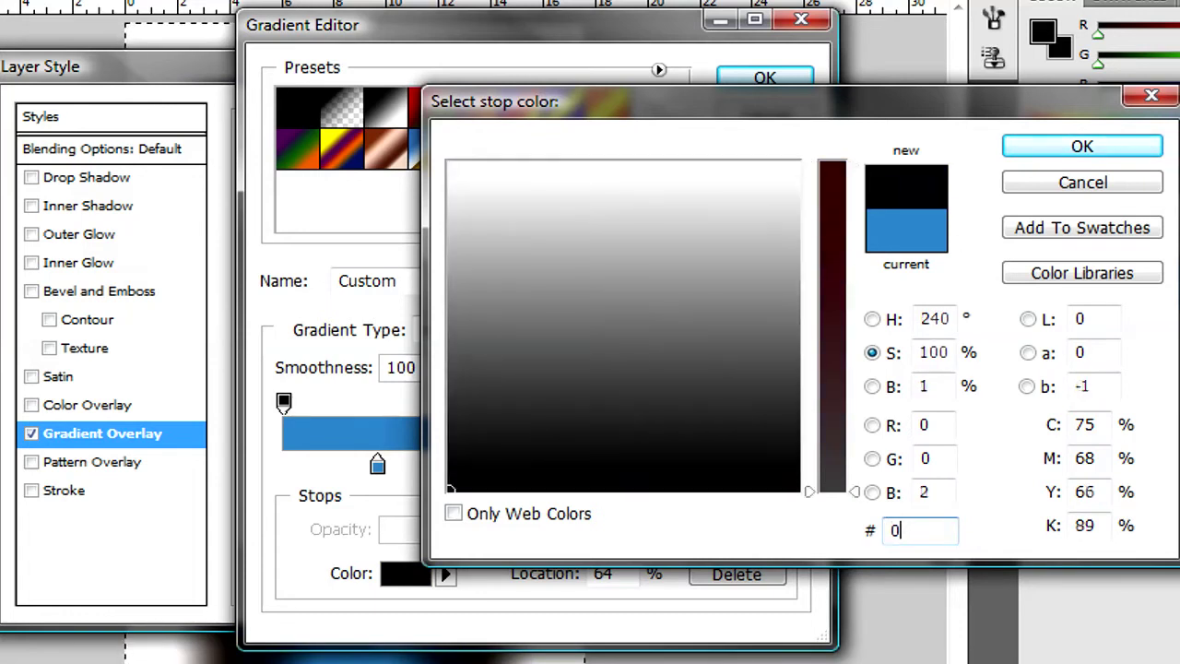
type("27fb9")
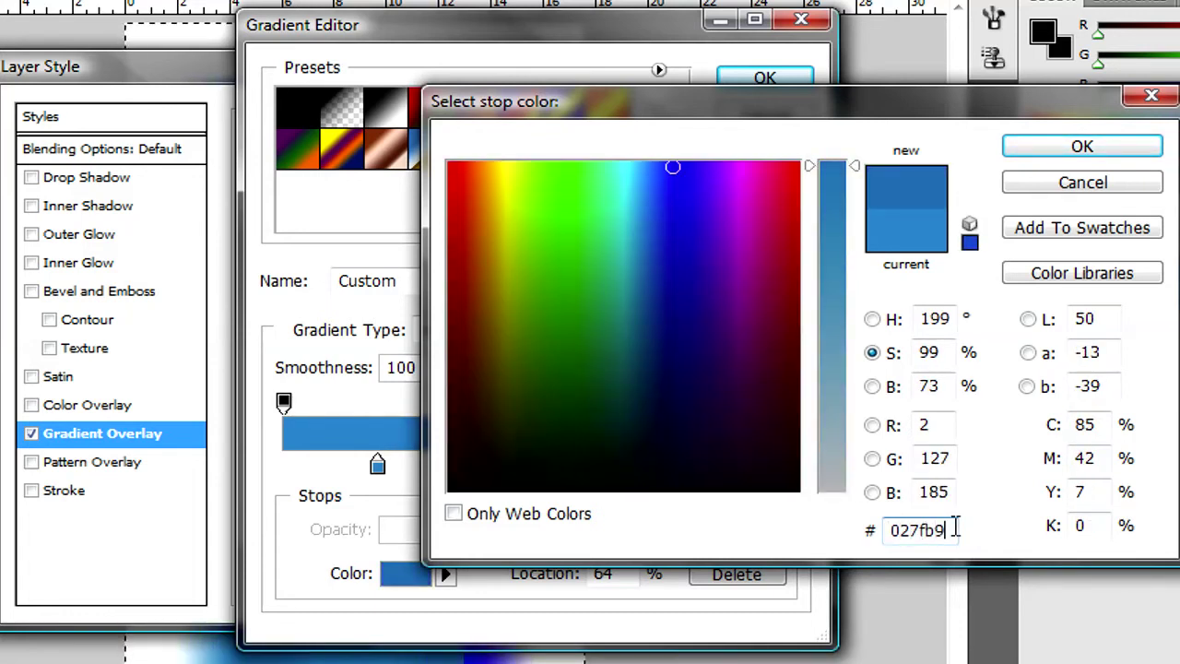
left_click(1042, 157)
left_click(791, 466)
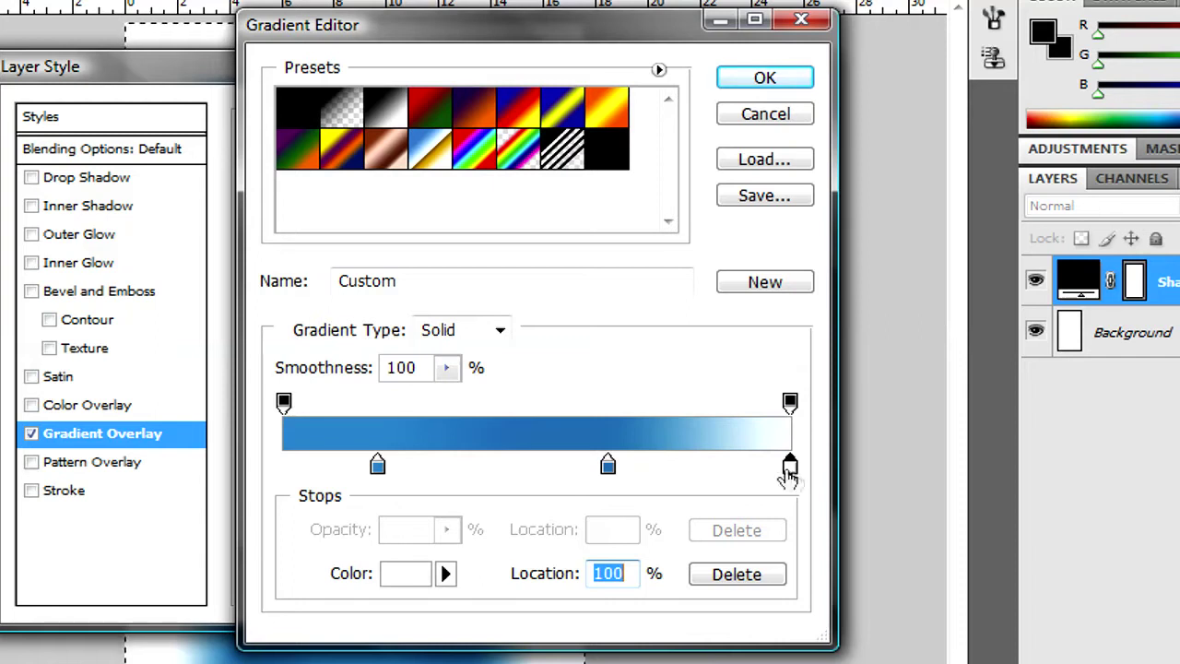
Set the right-end gradient stop to dark navy #003e6e
left_click_drag(781, 466, 790, 466)
double_click(790, 467)
left_click_drag(919, 532, 868, 528)
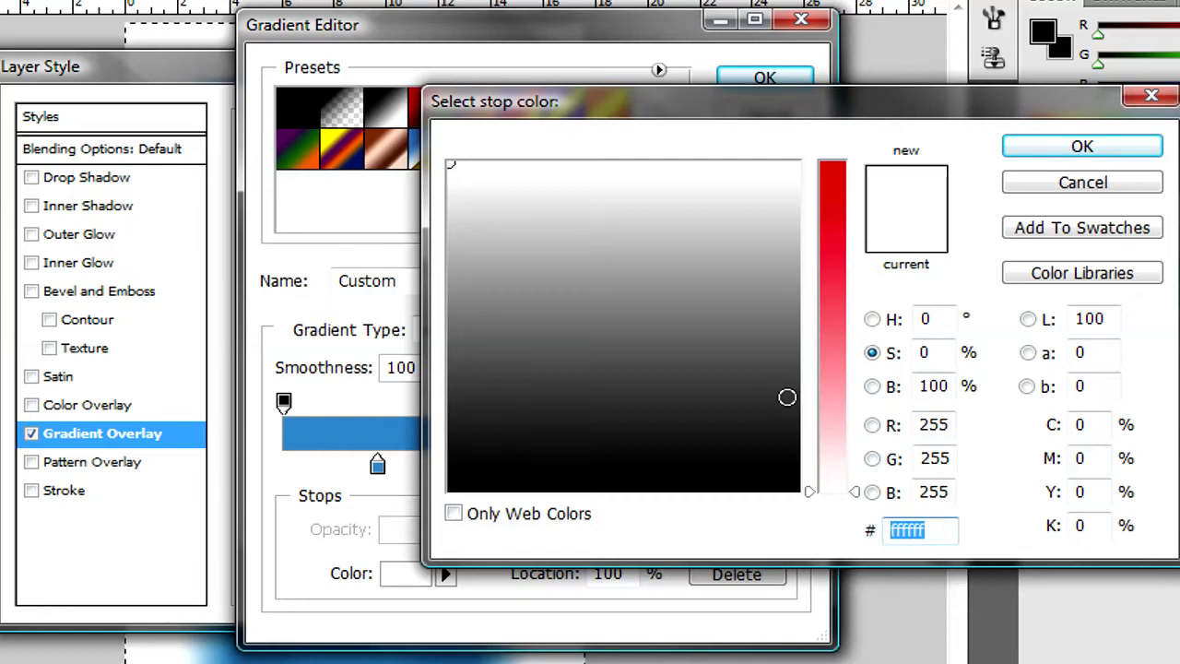
type("003")
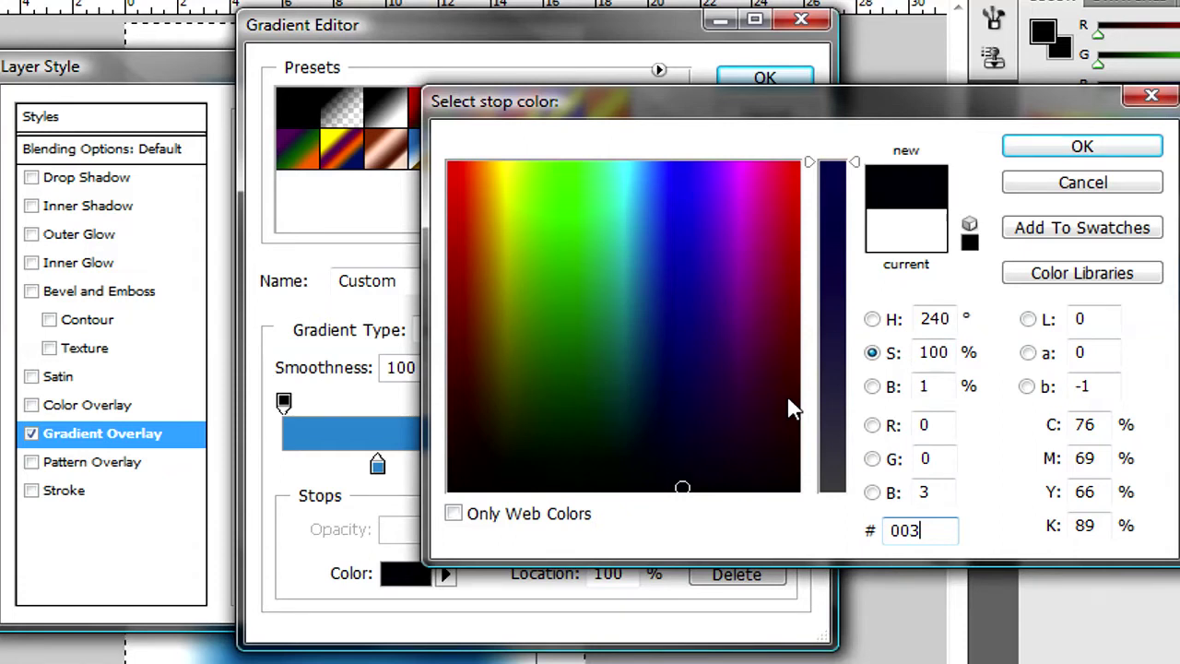
type("e6e")
key("Return")
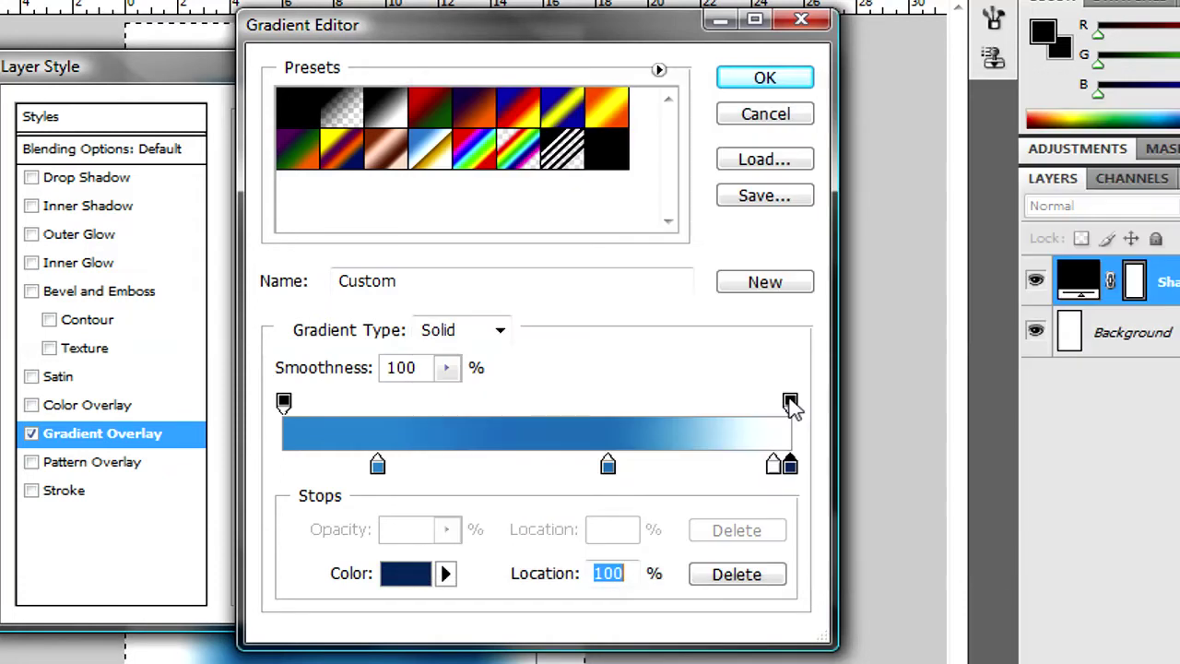
Add a stop near the right end at 96% coloured #004a83
left_click_drag(777, 467, 765, 526)
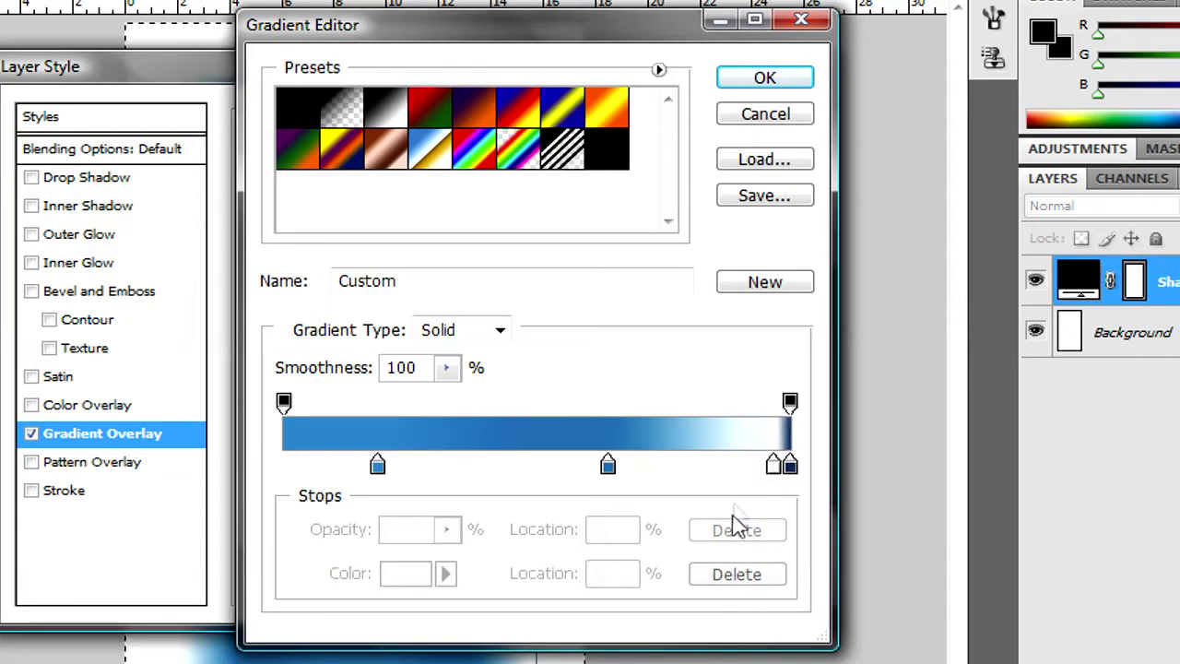
mouse_move(774, 467)
left_mouse_down()
mouse_move(721, 475)
mouse_move(774, 478)
left_mouse_up()
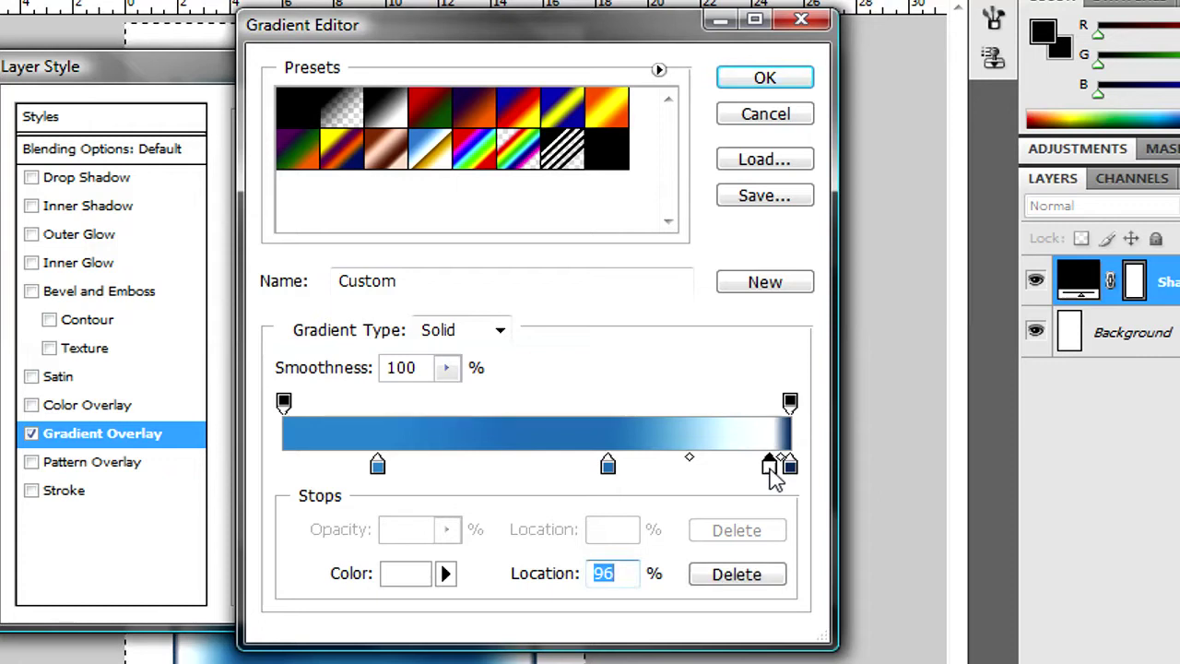
double_click(770, 466)
double_click(916, 531)
type("00")
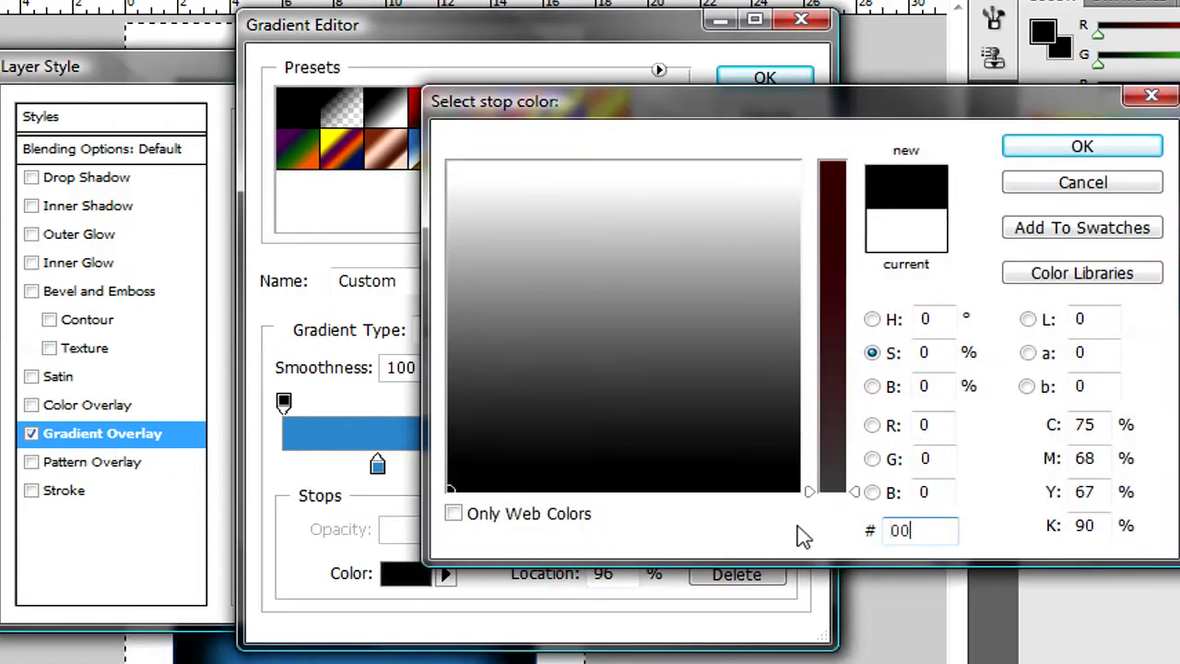
type("4a38")
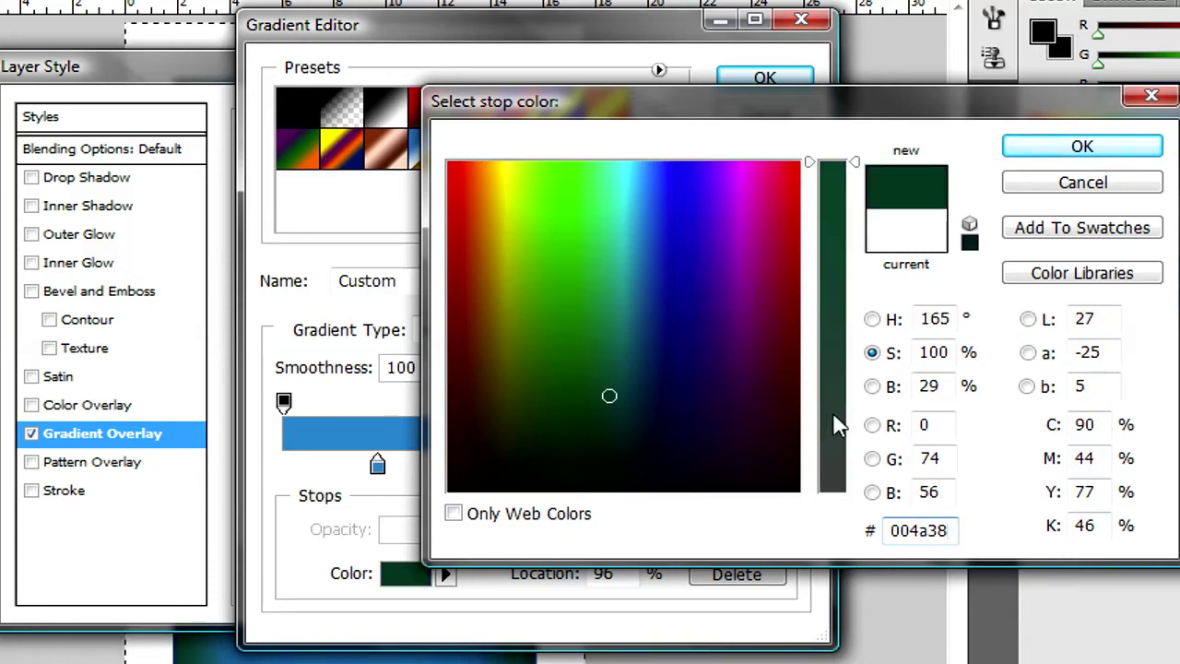
key("BackSpace")
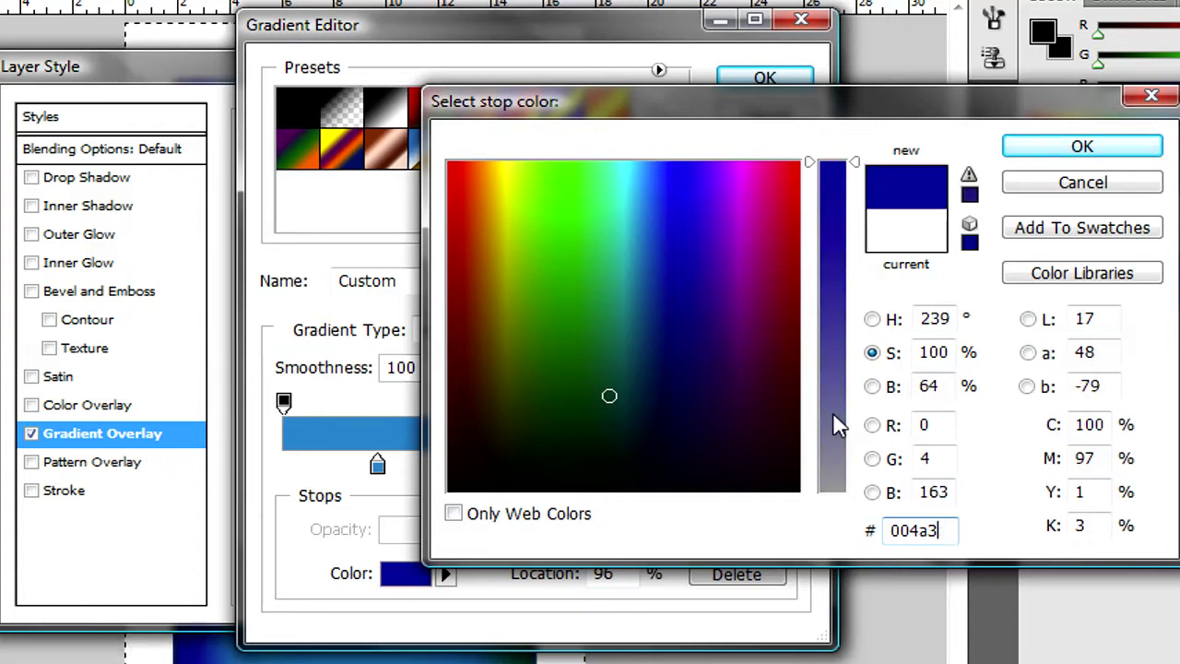
key("BackSpace")
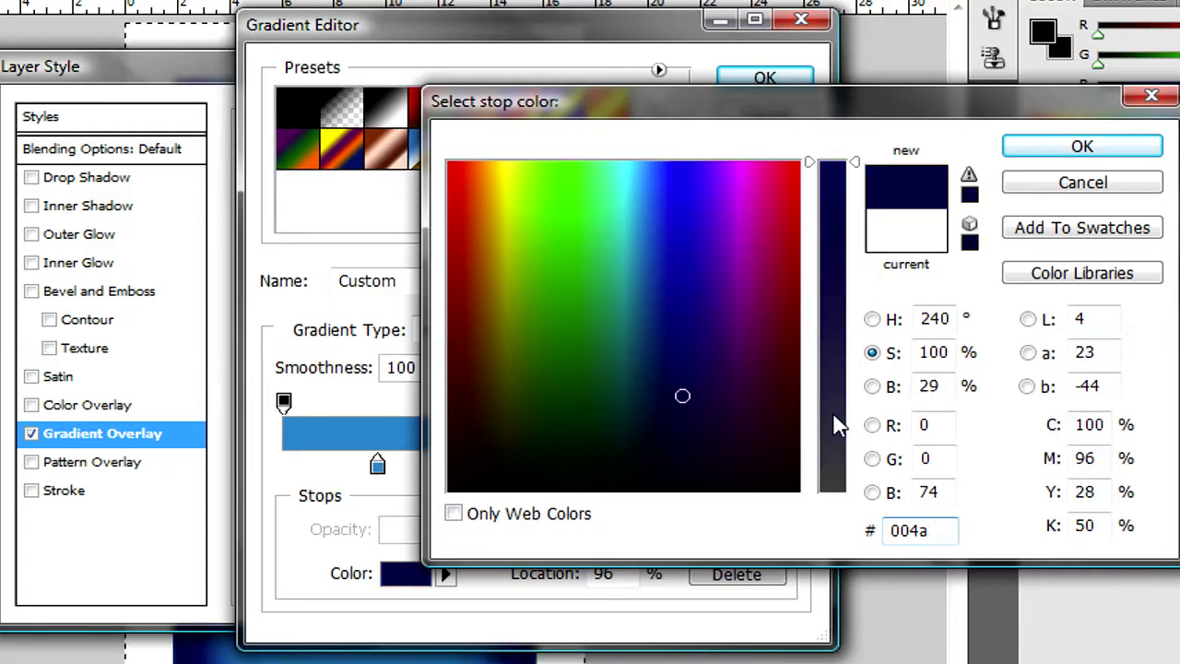
type("83")
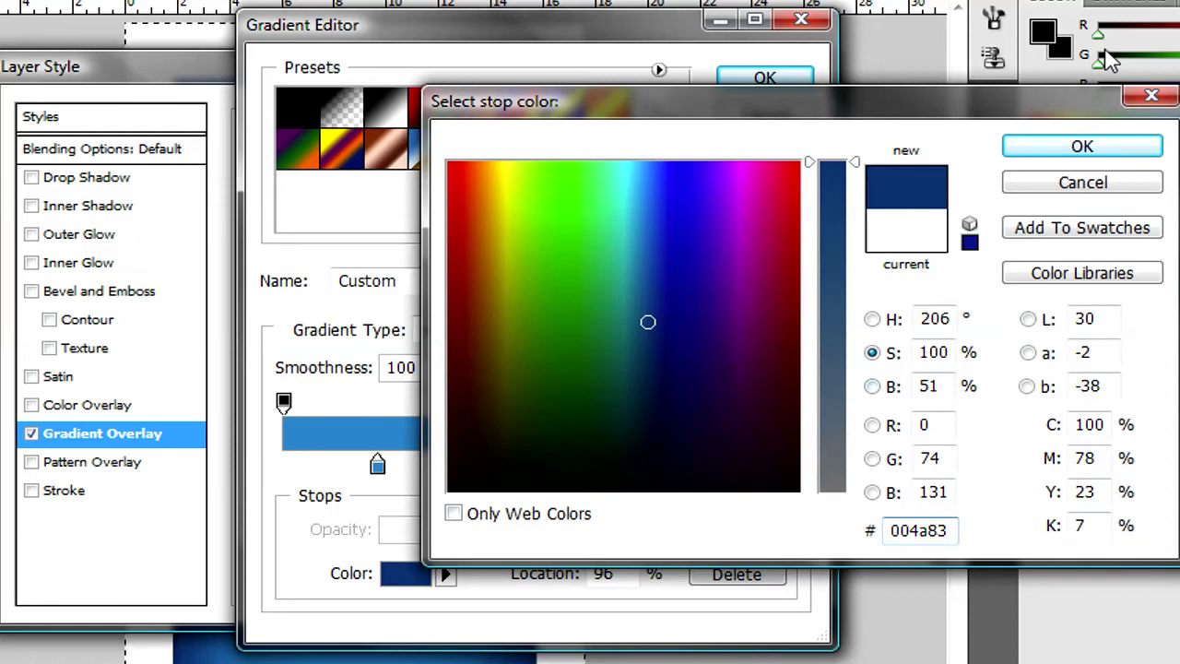
left_click(1040, 150)
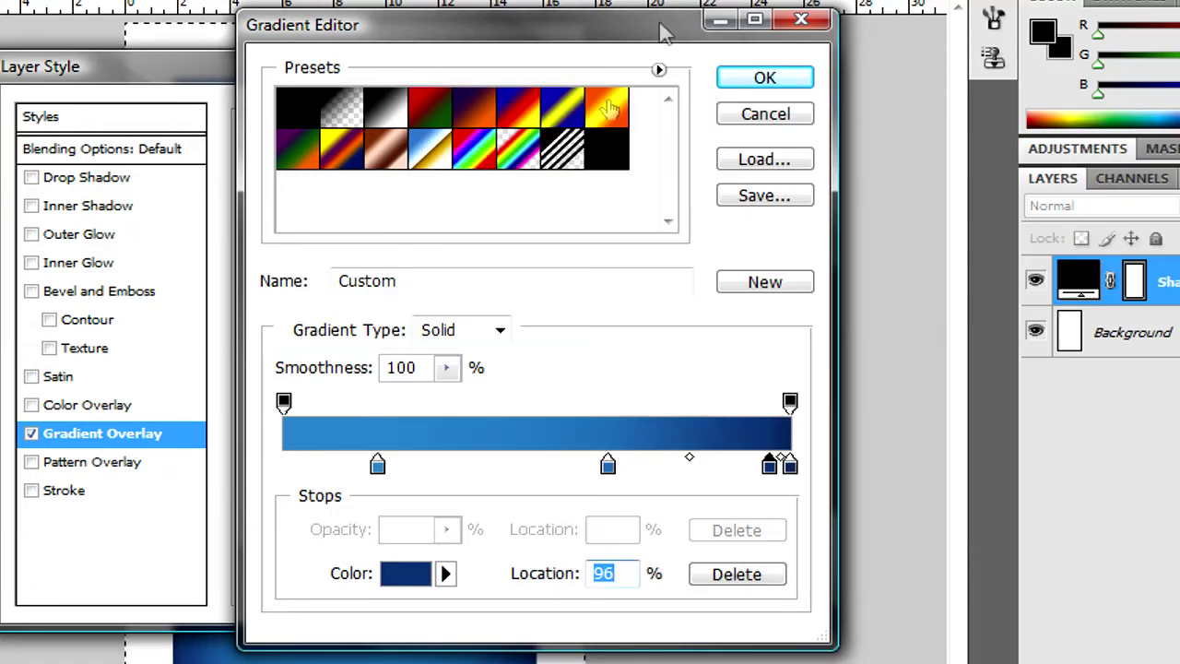
Accept the edited gradient and apply the overlay to the body shape
left_click(753, 78)
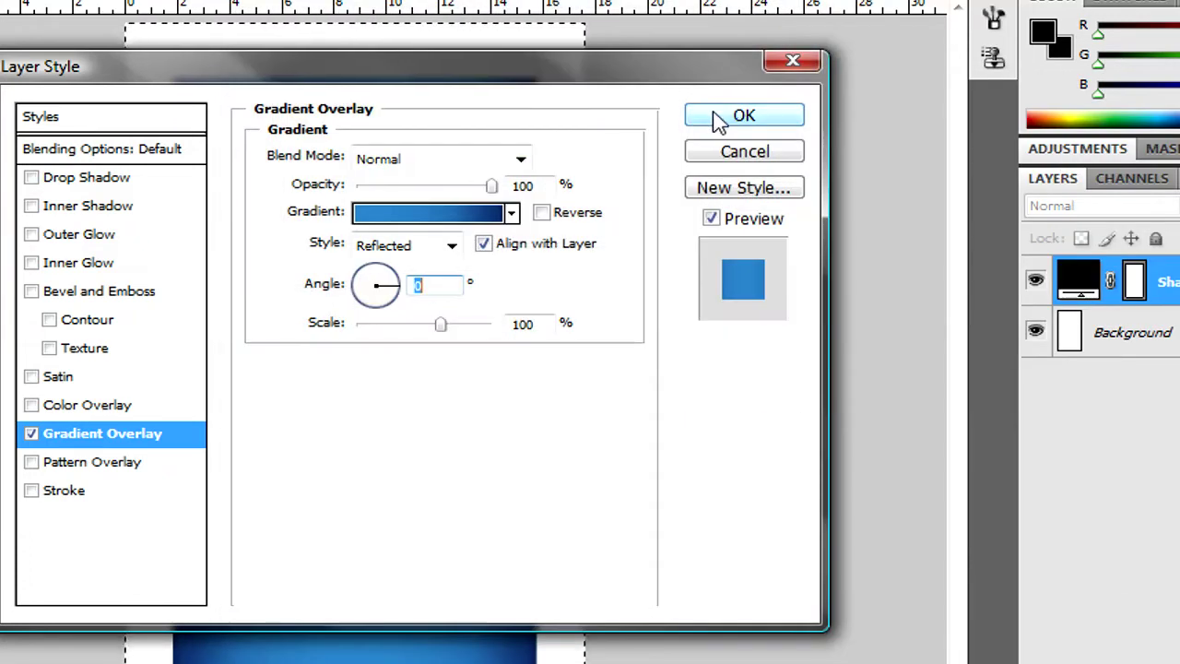
left_click(728, 118)
left_click(379, 15)
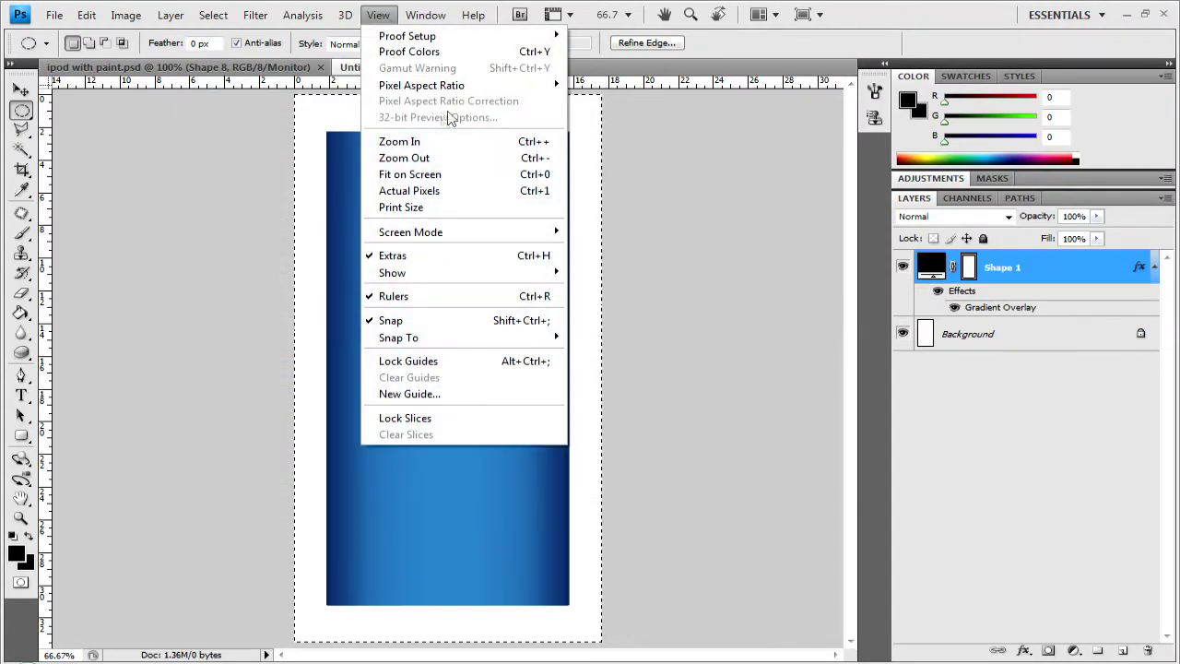
Toggle Proof Colors, load Shape 1's outline as a selection, and view at 100% near the body top
left_click(449, 52)
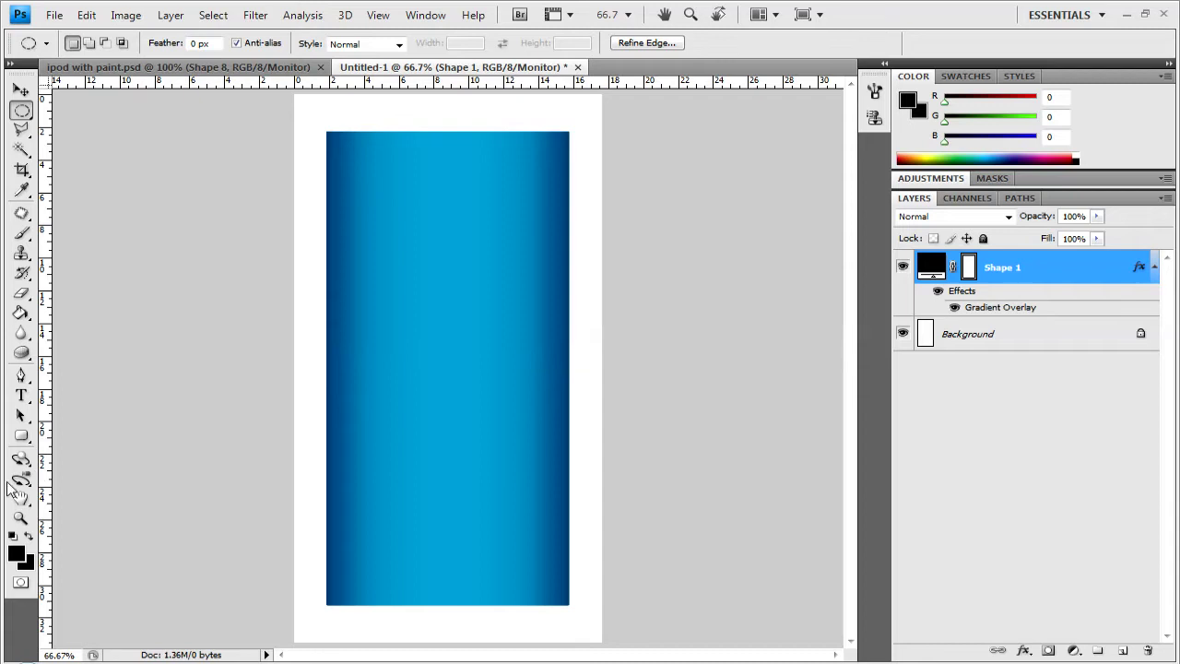
key("ctrl+a")
left_click(946, 273, "ctrl+alt")
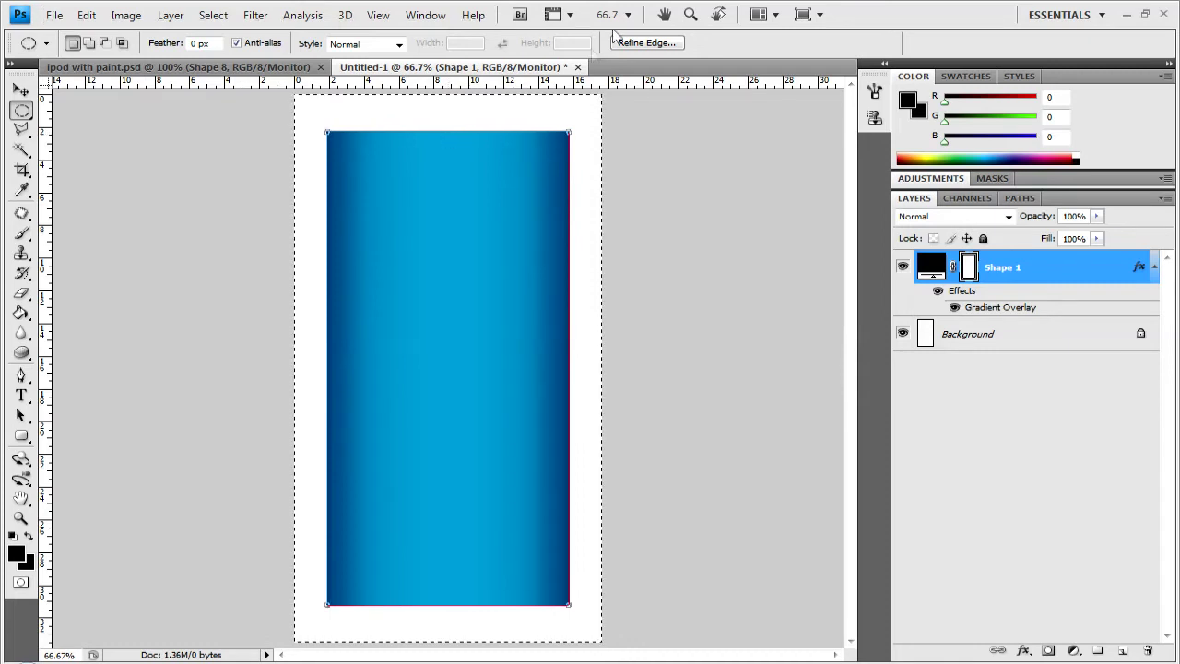
left_click(628, 16)
left_click(627, 76)
left_click_drag(645, 179, 684, 396)
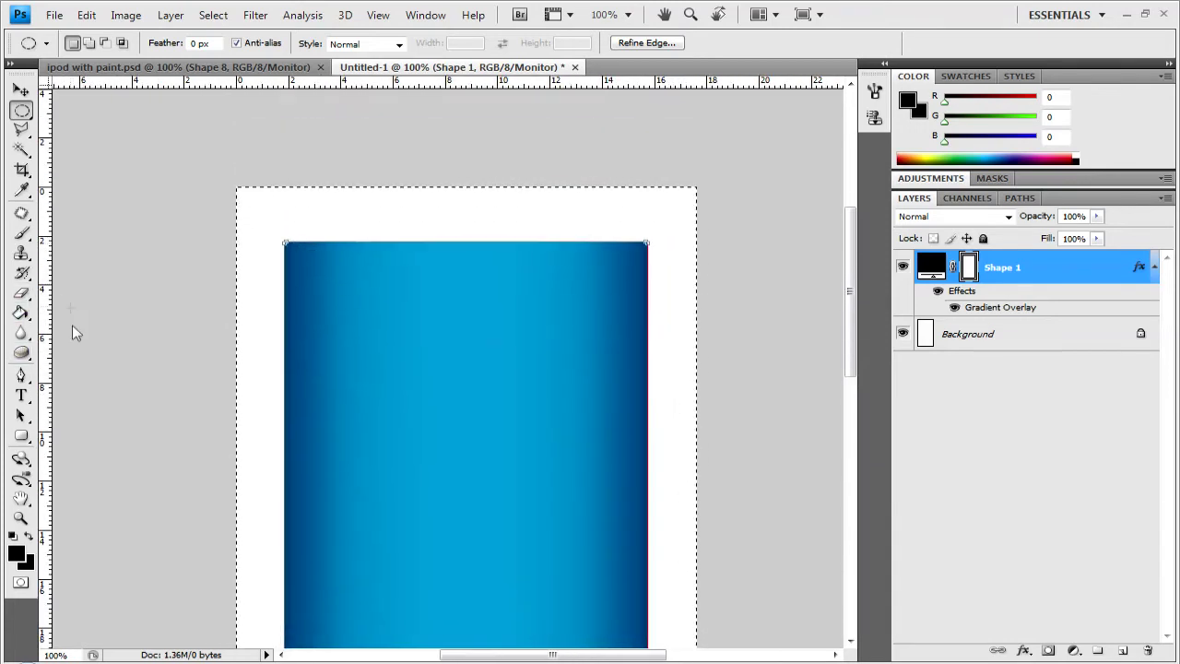
Add mid-edge anchors with the Pen and bow the body's top and bottom edges slightly outward
left_click(22, 374)
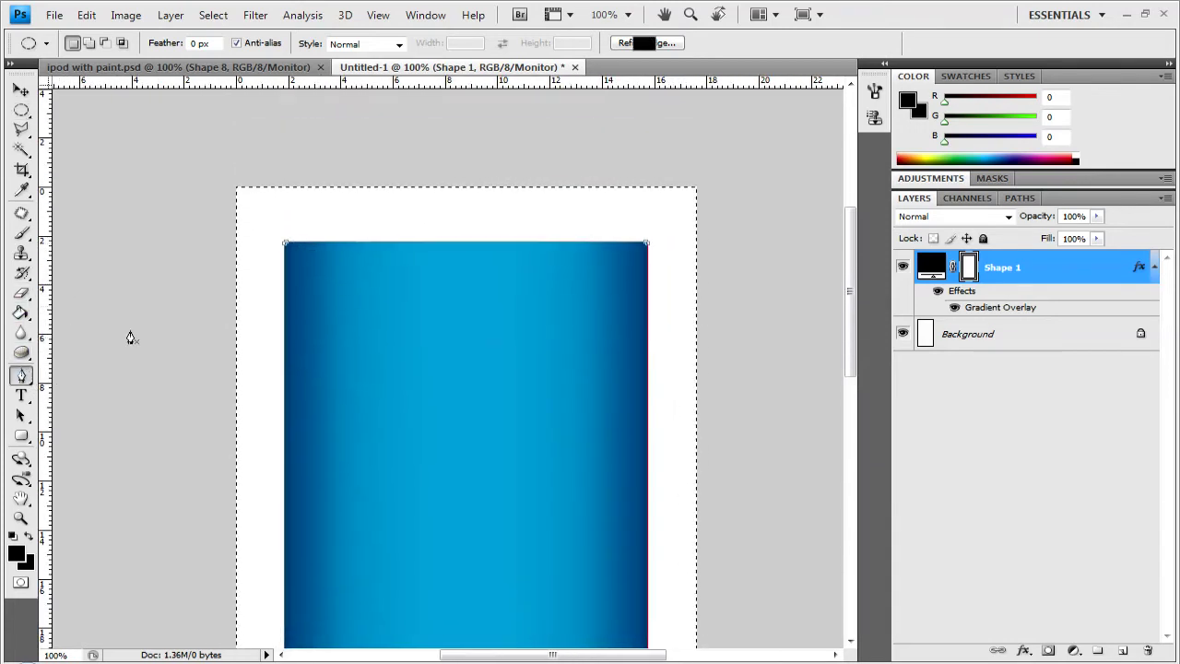
left_click(461, 243)
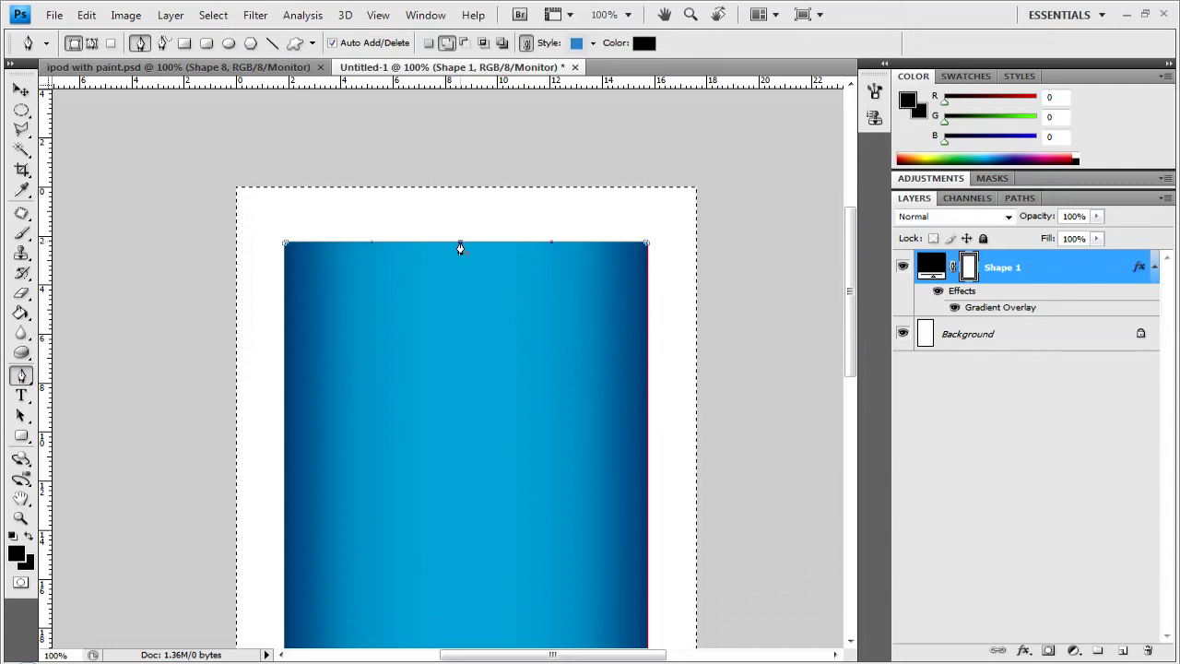
left_click_drag(460, 248, 458, 246)
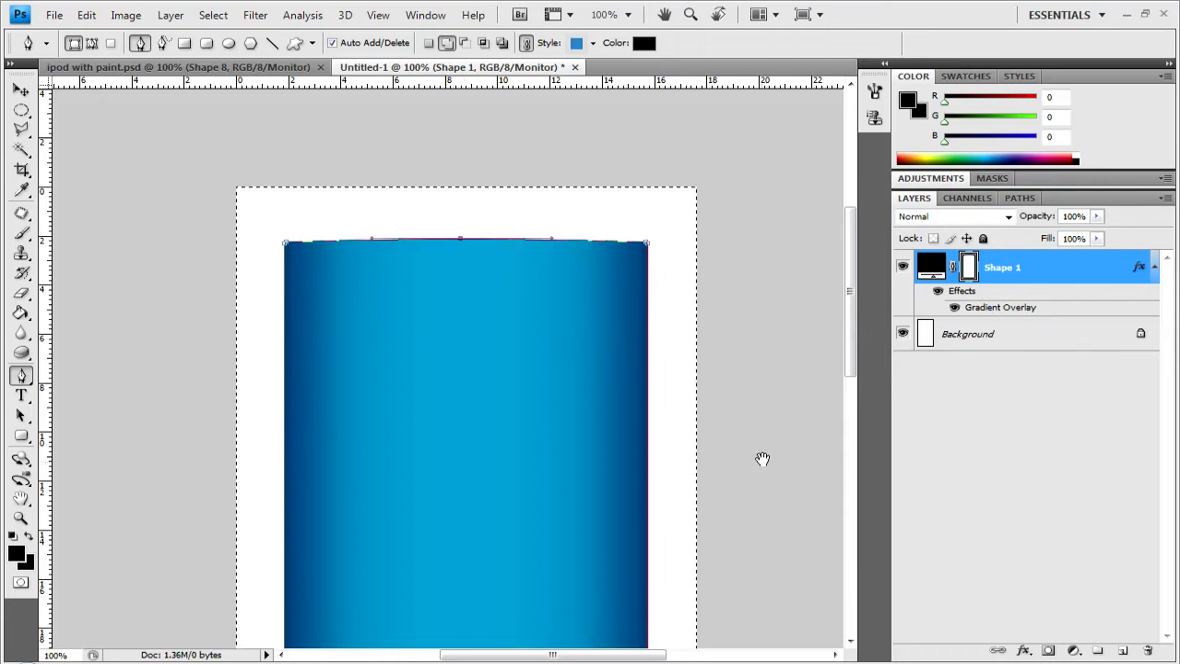
left_click_drag(762, 459, 720, 139)
left_click_drag(714, 561, 706, 466)
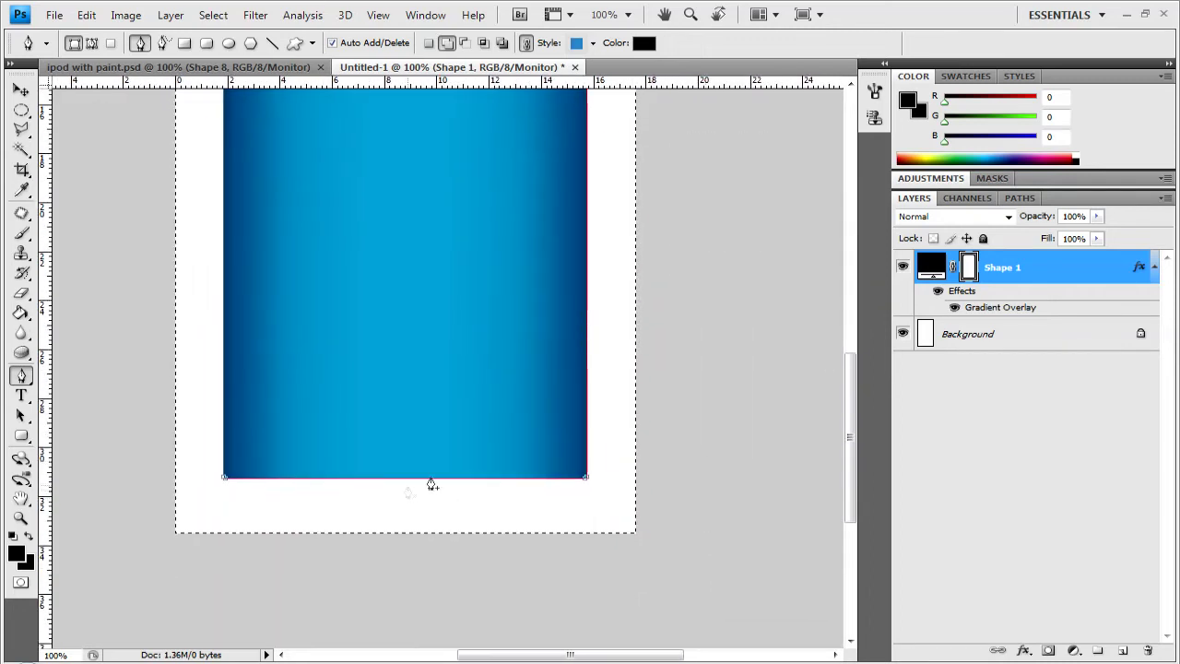
left_click_drag(412, 486, 413, 487)
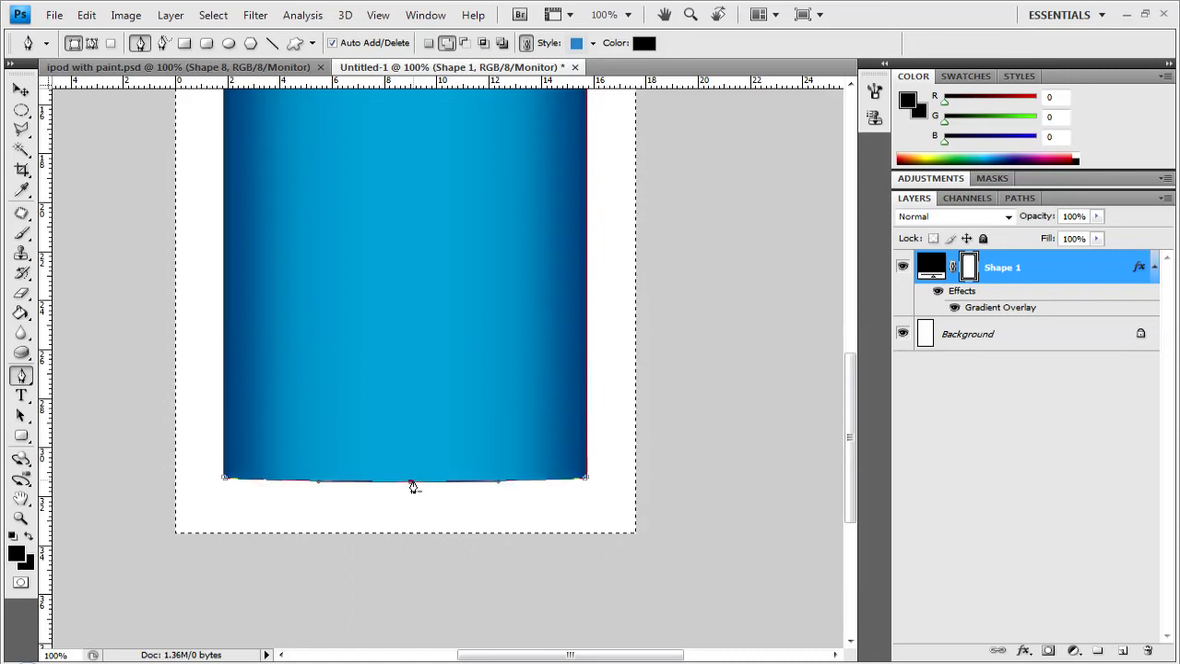
Zoom so the body fills the view, hide the path outline, and deselect
left_click(626, 17)
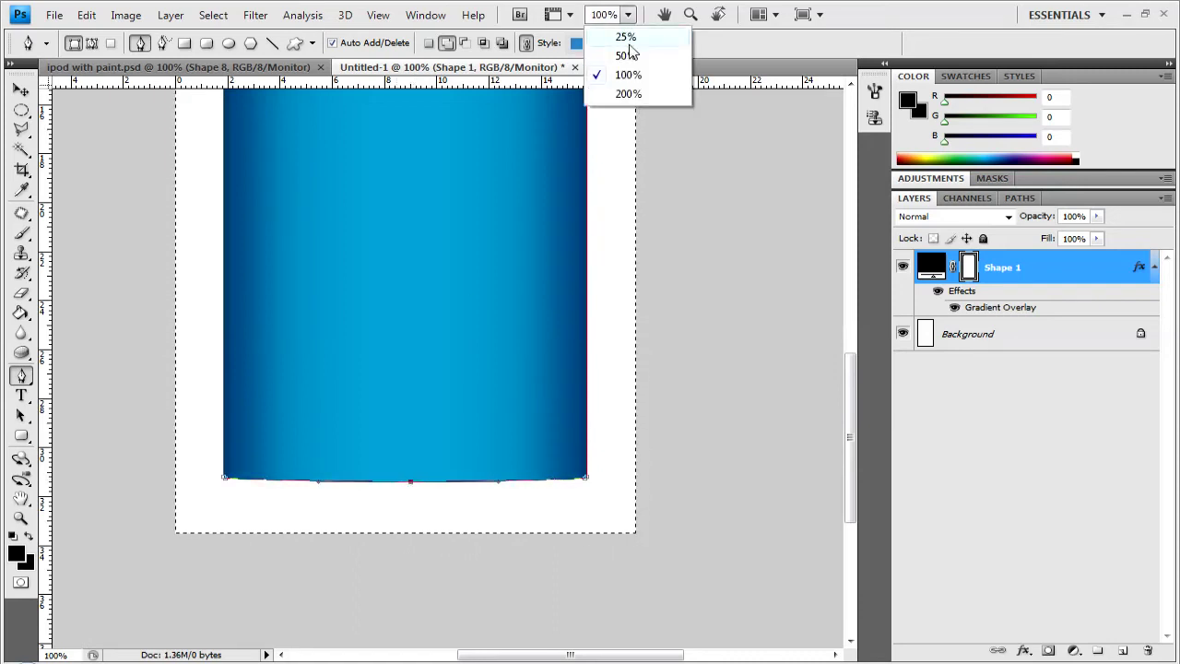
left_click(625, 36)
left_click(625, 17)
left_click(625, 55)
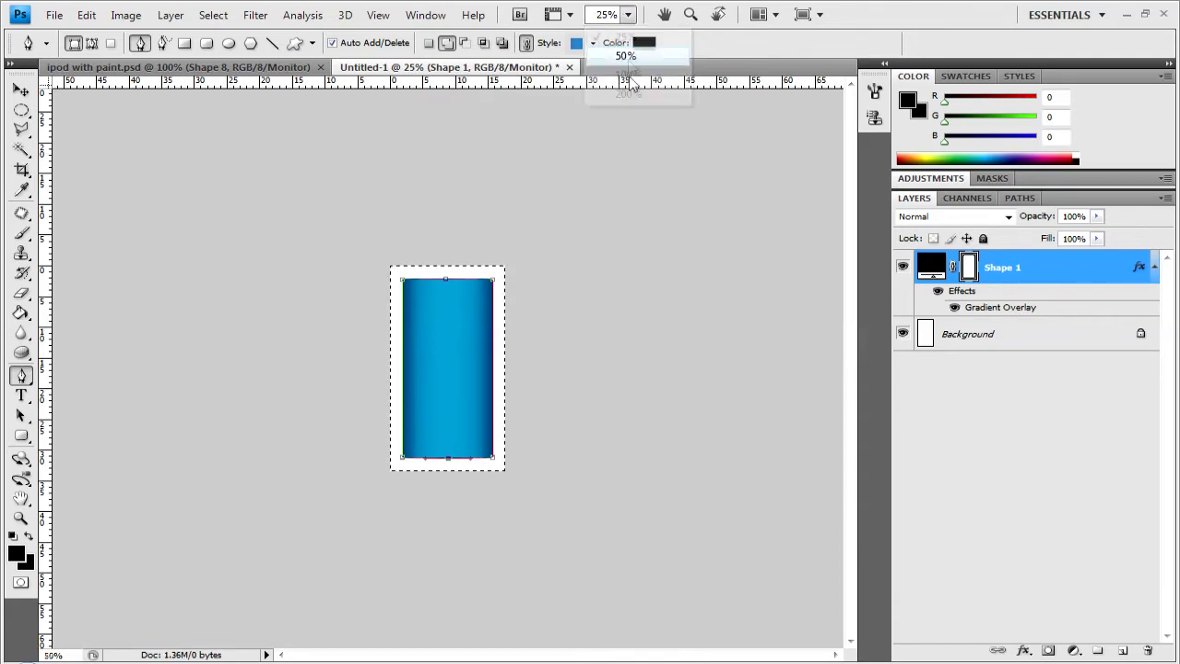
key("ctrl+plus")
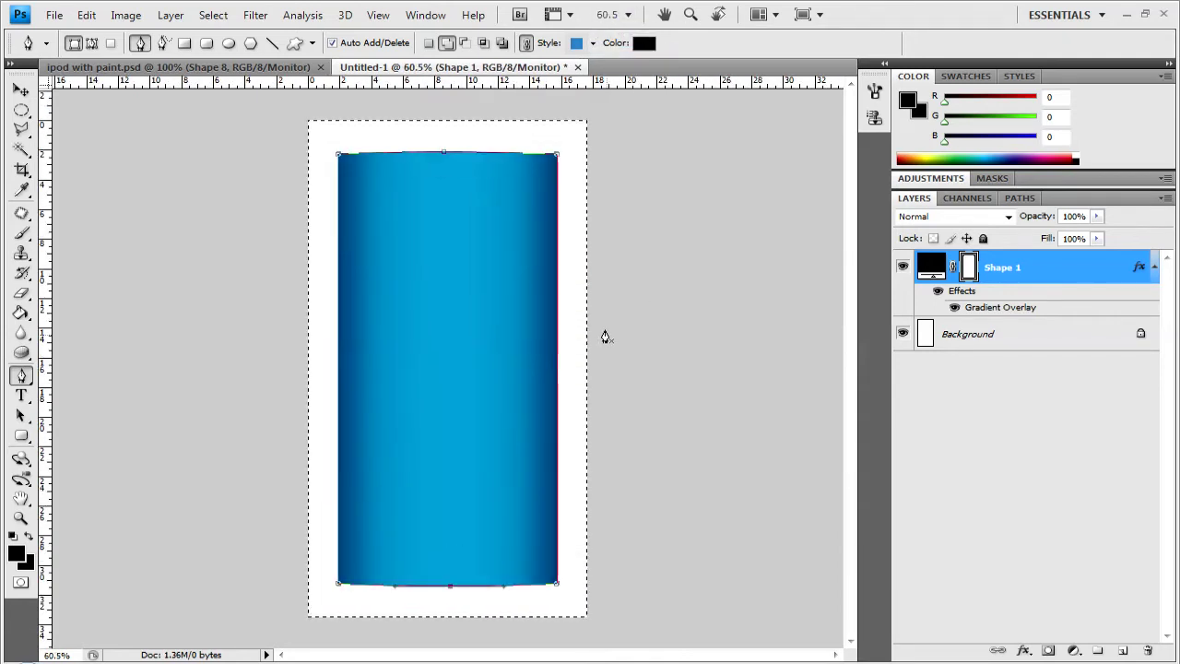
left_click(968, 267)
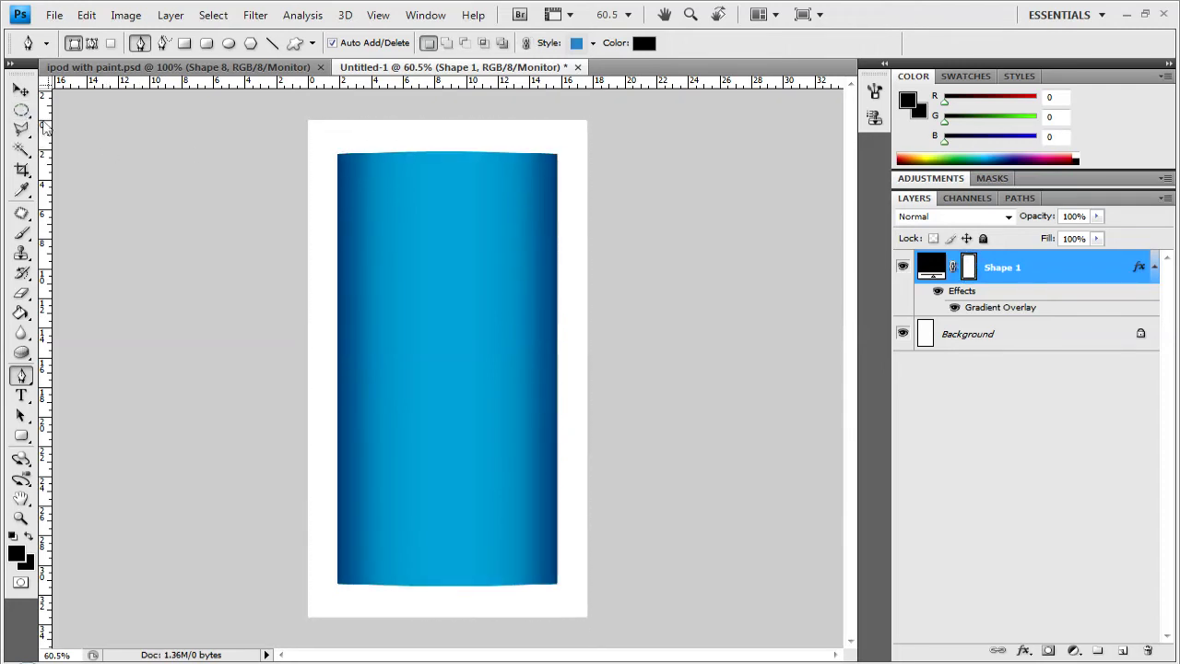
key("ctrl+d")
Draw a small unstyled black rectangle at the body's top-left edge and move Shape 2 below Shape 1
left_click(22, 437)
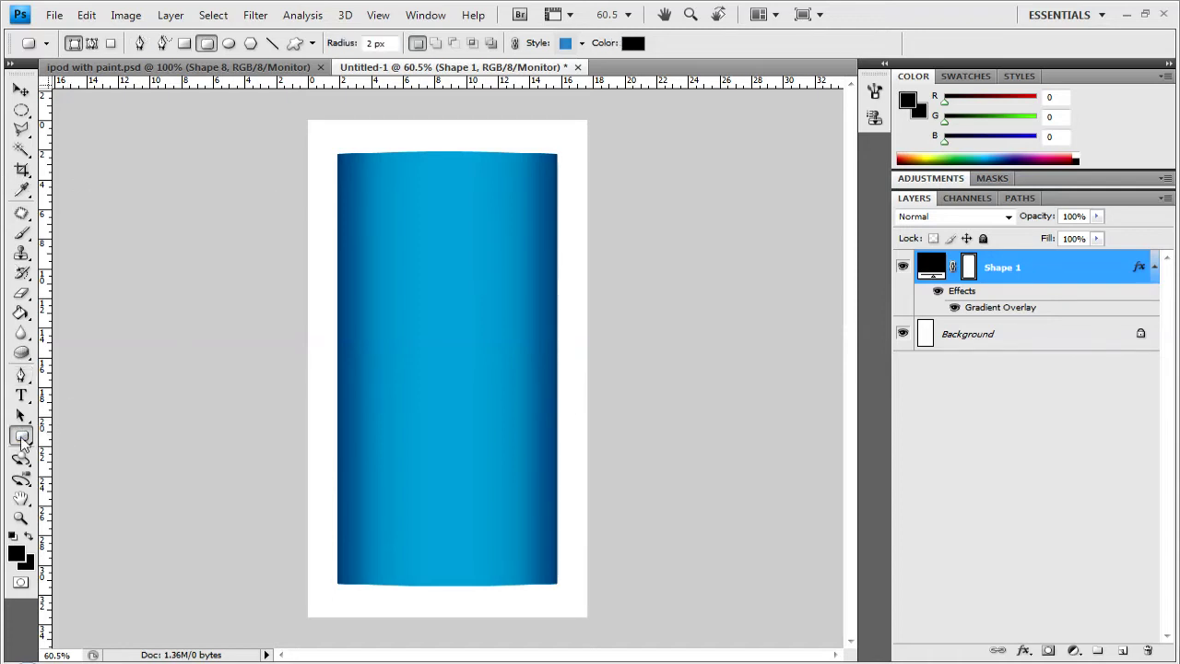
right_click(24, 441)
left_click(101, 430)
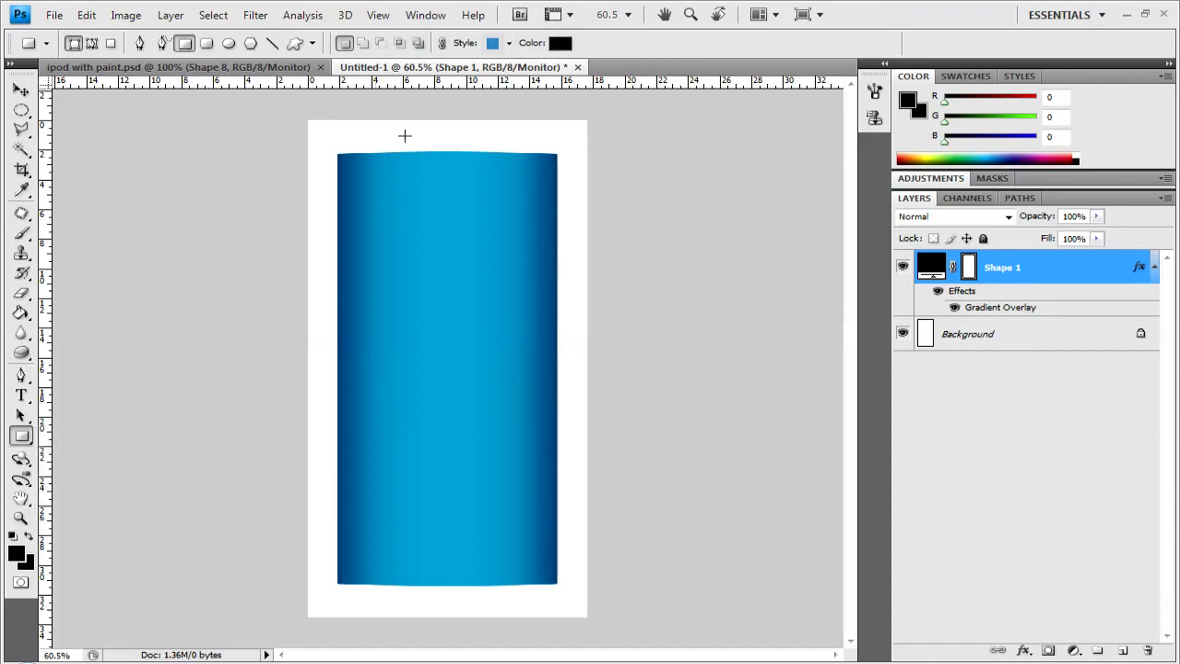
left_click(494, 46)
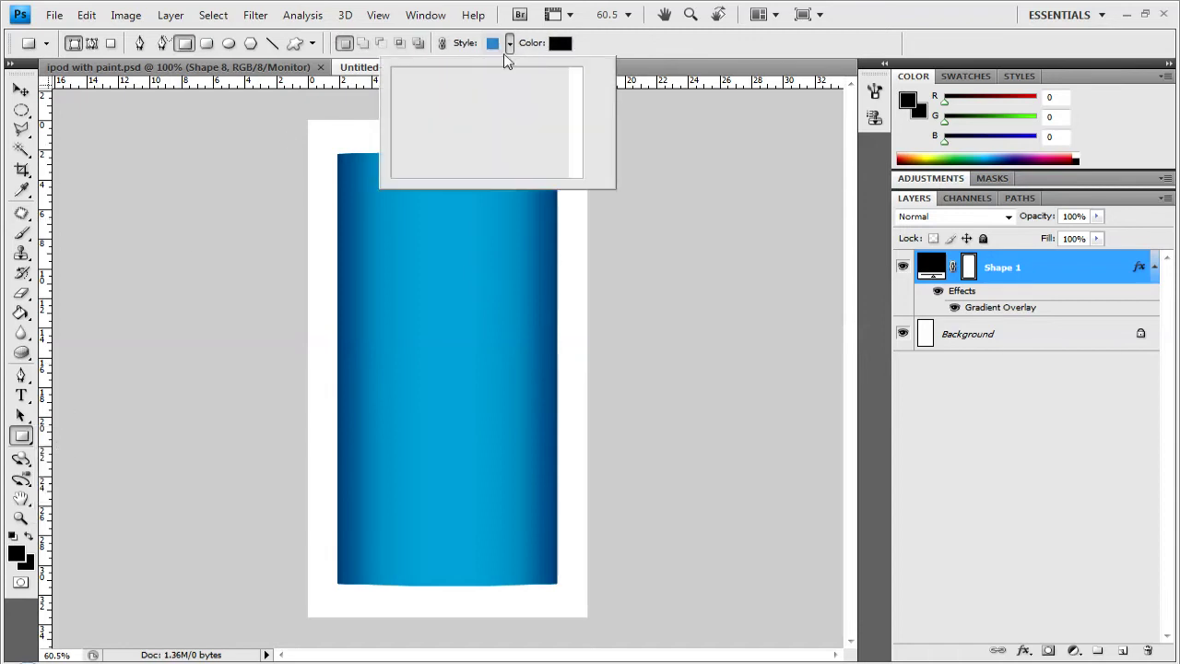
left_click(406, 83)
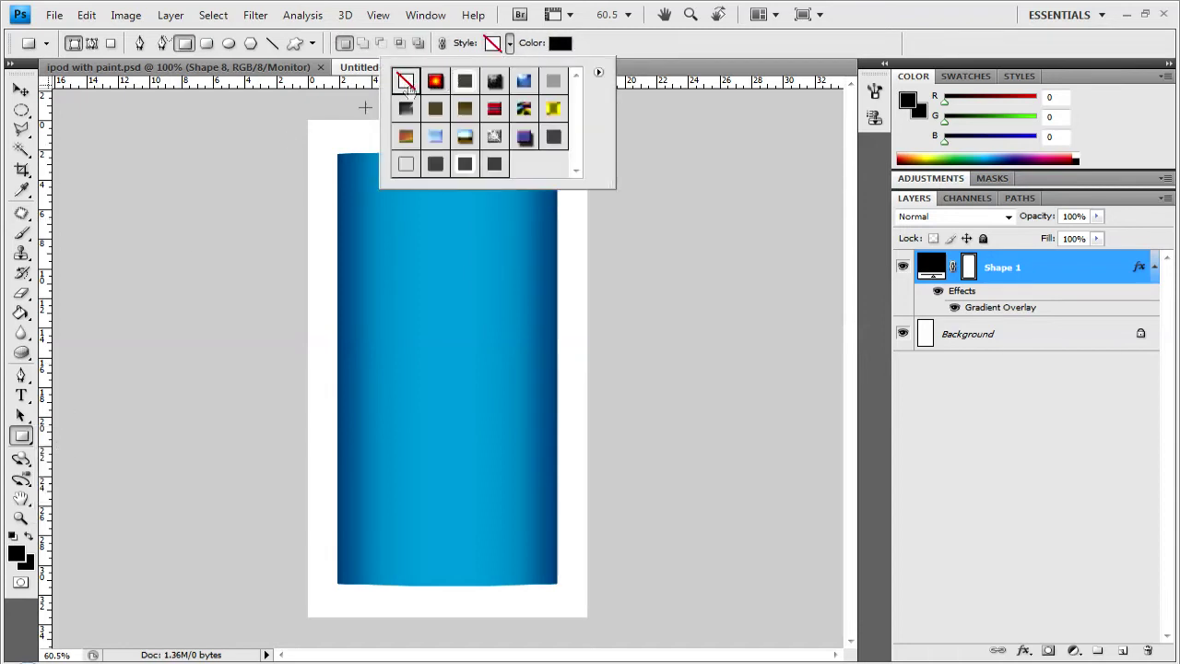
left_click(275, 141)
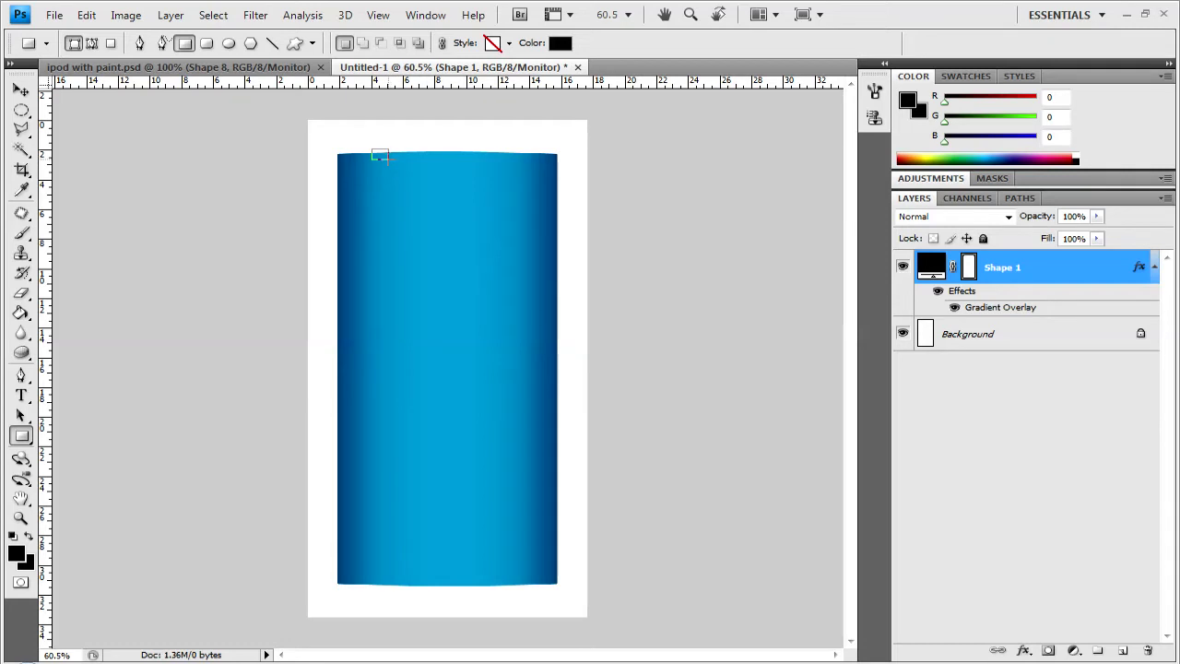
left_click_drag(388, 159, 389, 159)
left_click_drag(1011, 275, 1020, 352)
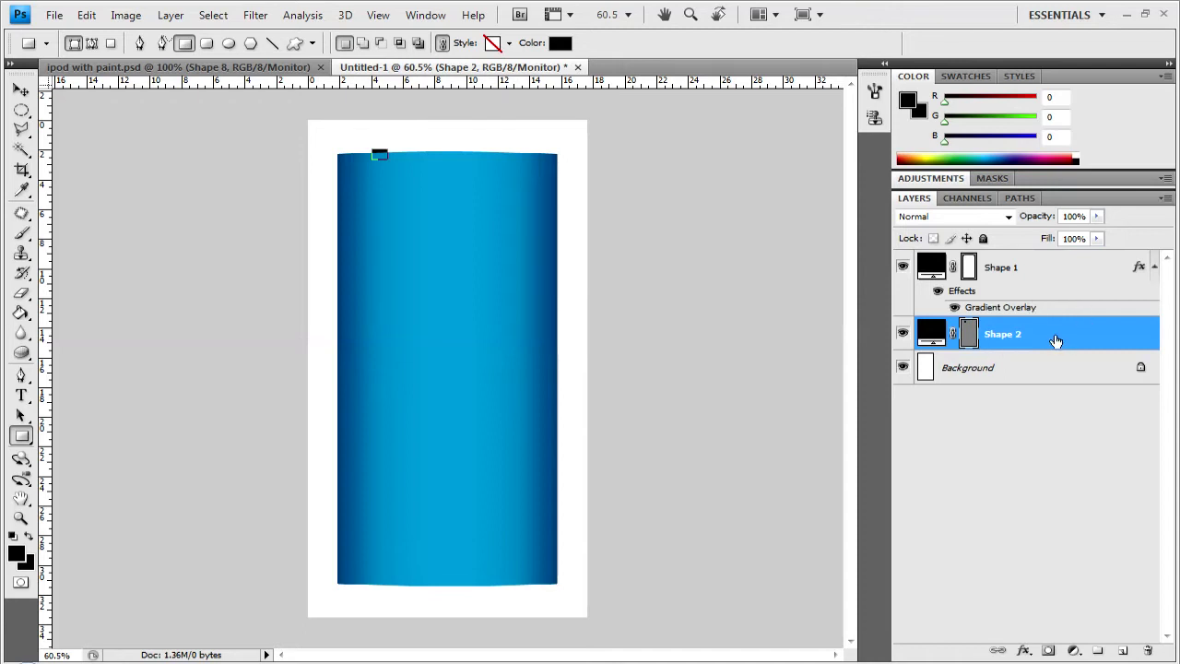
Give Shape 2 a reversed, Reflected Gradient Overlay at 0°
double_click(1056, 342)
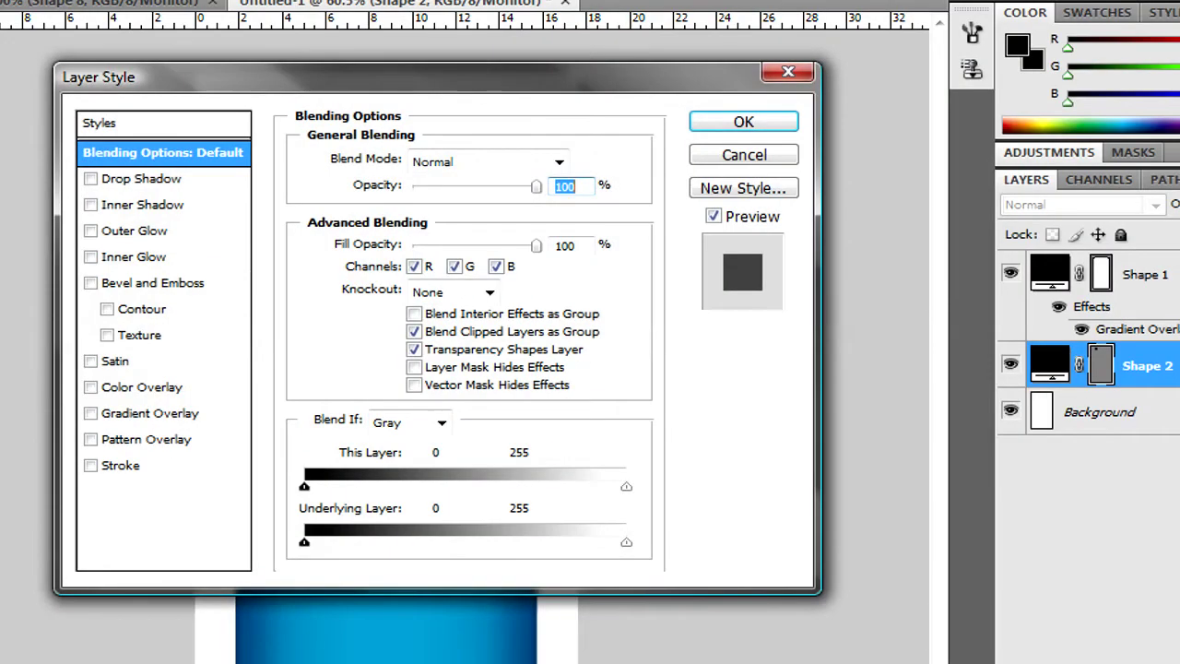
left_click(90, 413)
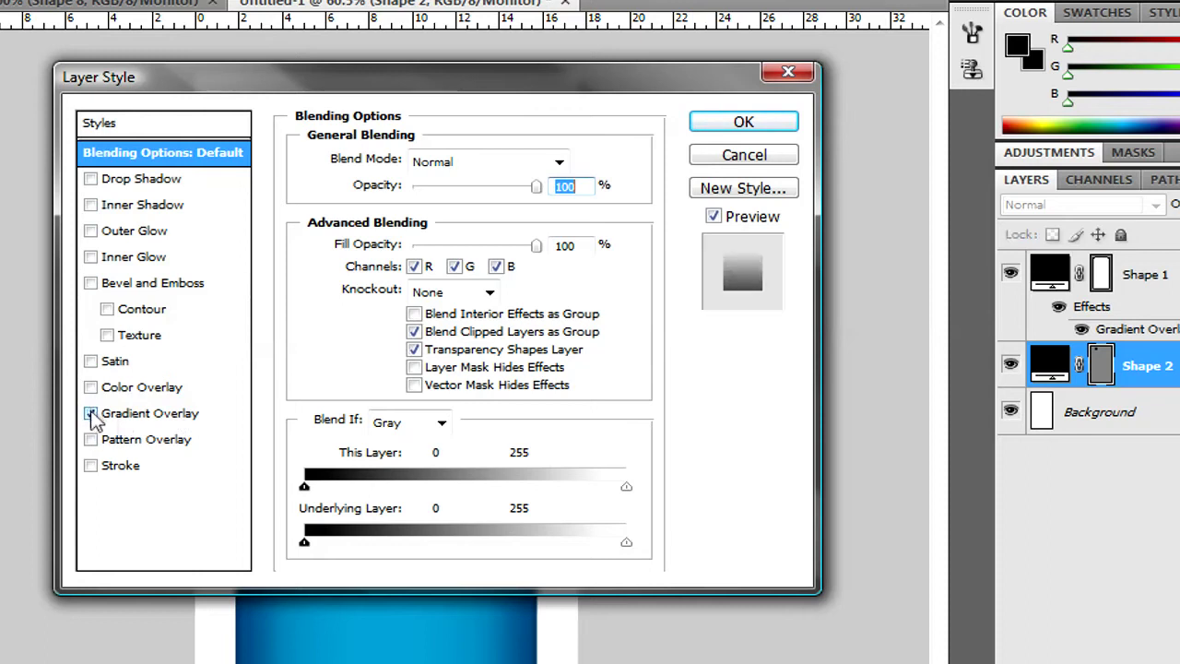
left_click(131, 420)
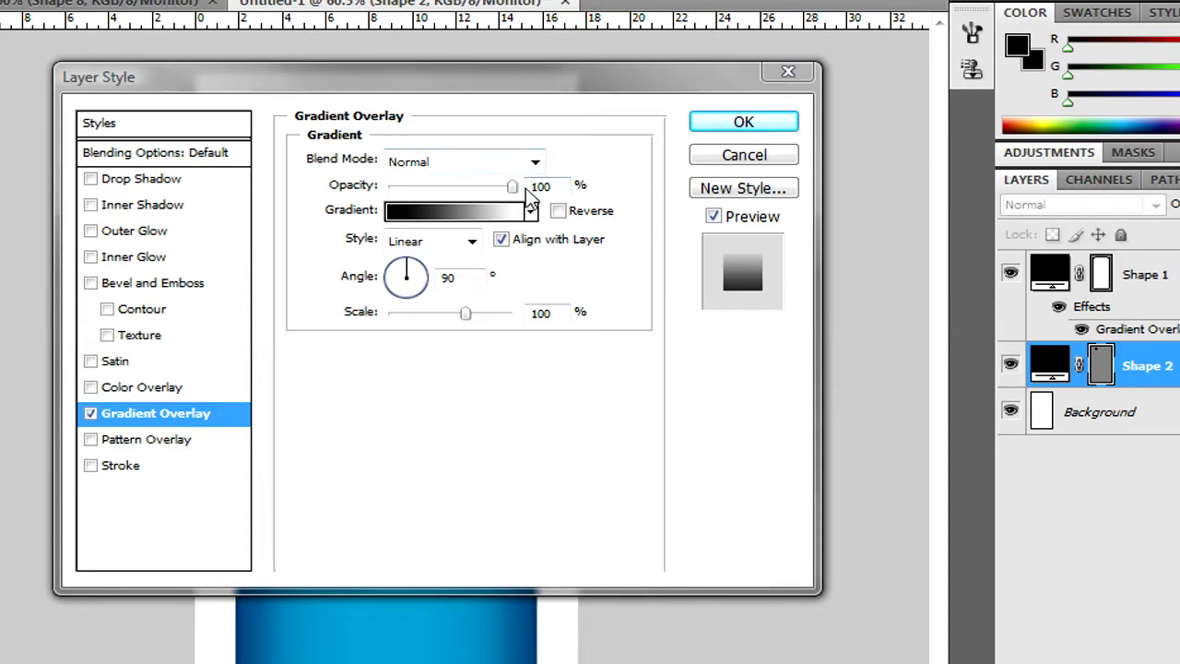
left_click(558, 211)
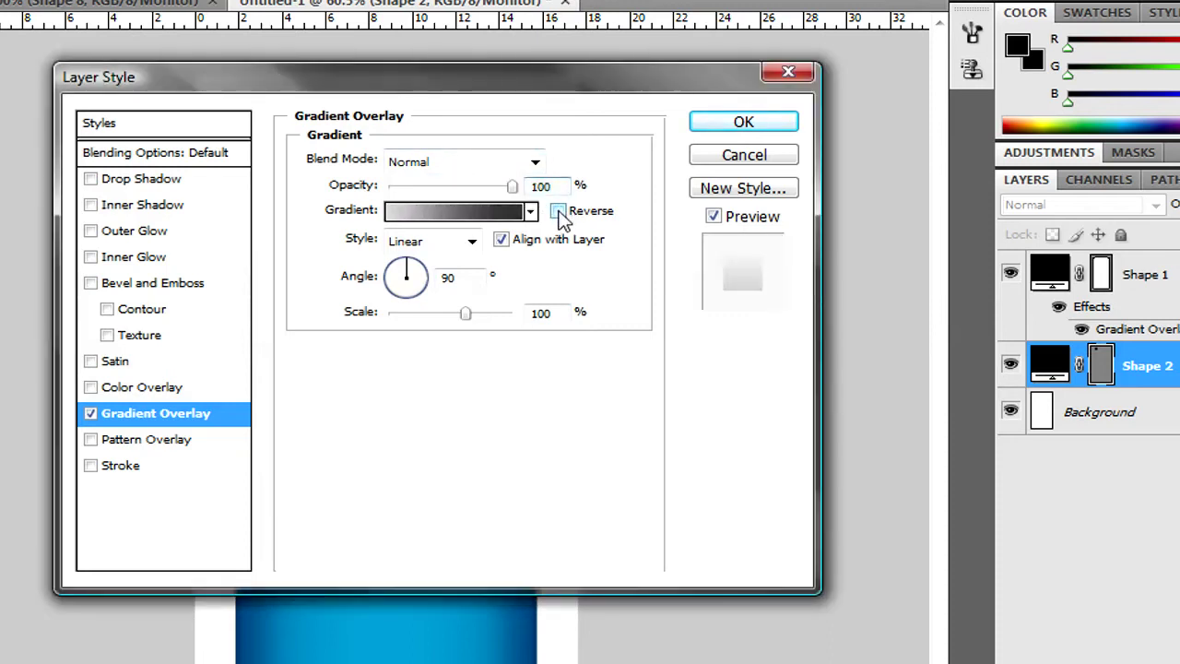
left_click(471, 240)
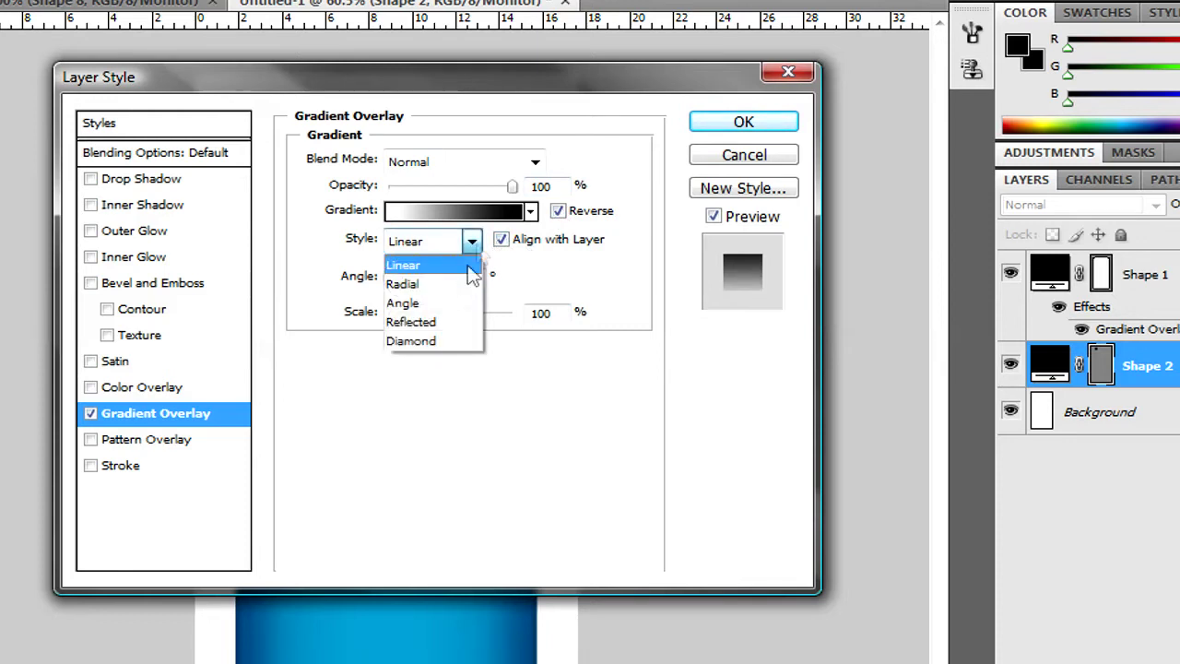
left_click(464, 322)
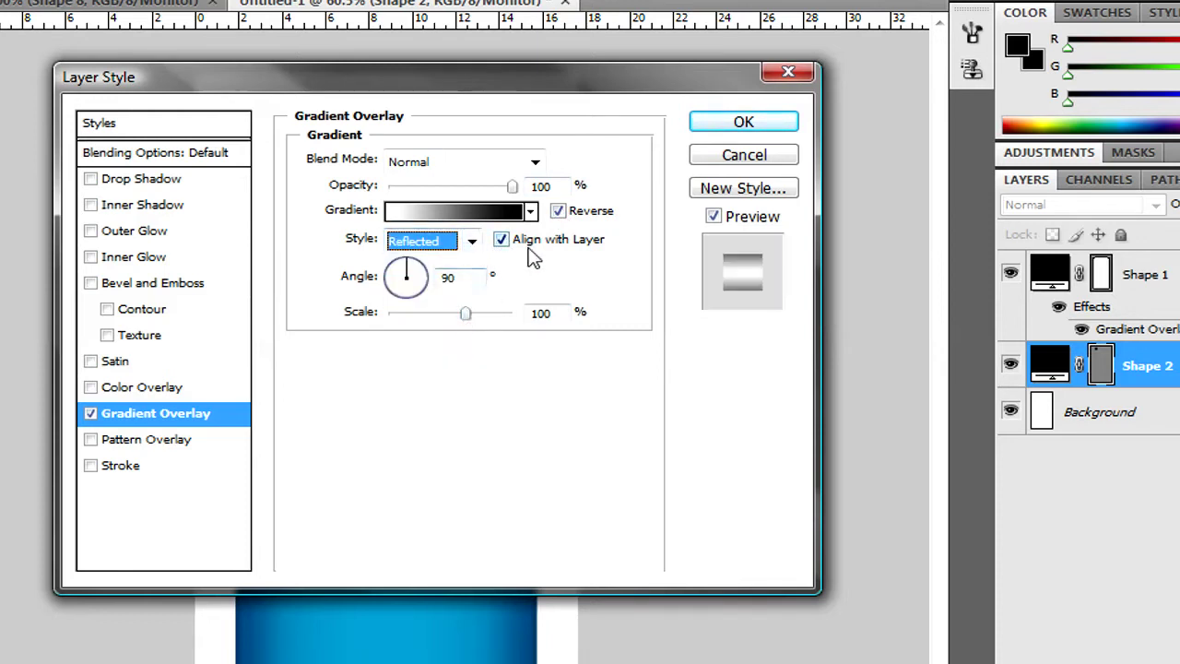
double_click(457, 277)
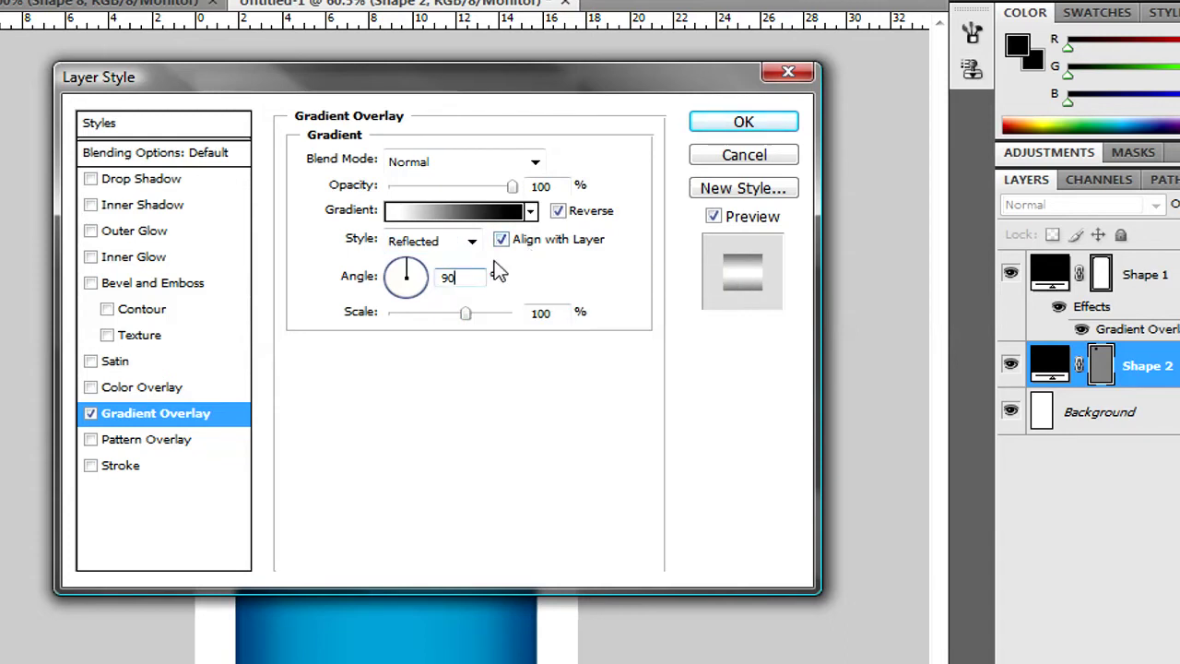
key("BackSpace")
type("0")
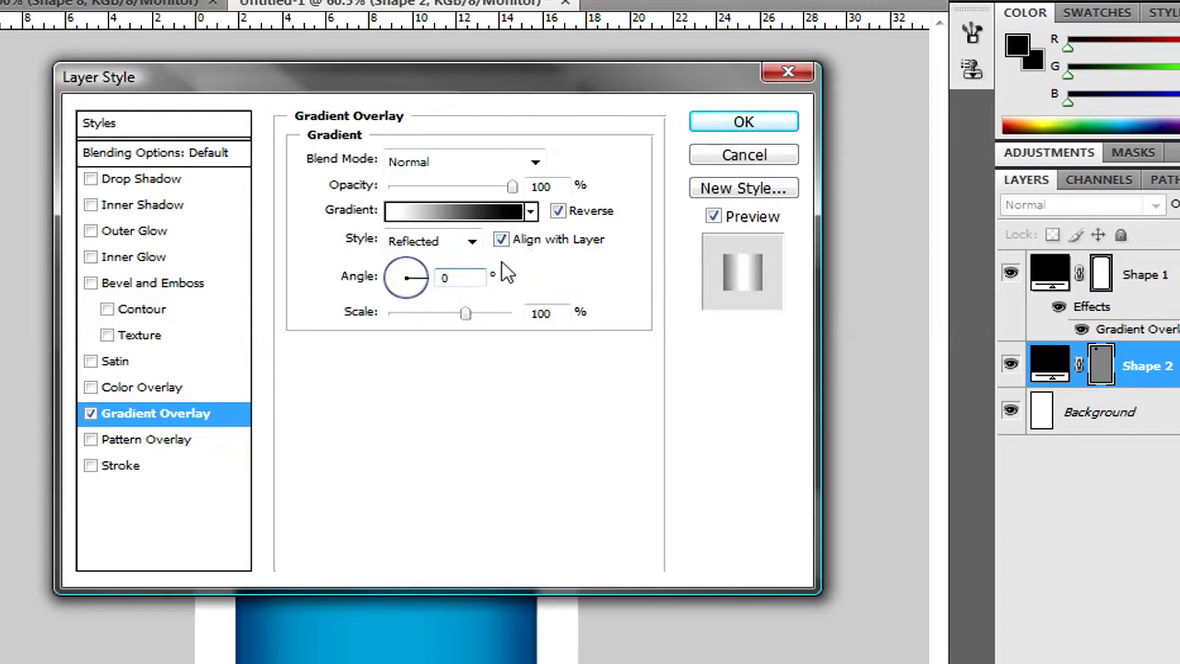
Set the gradient stops to grey #656c71 and light grey #e1e1e1
left_click(480, 211)
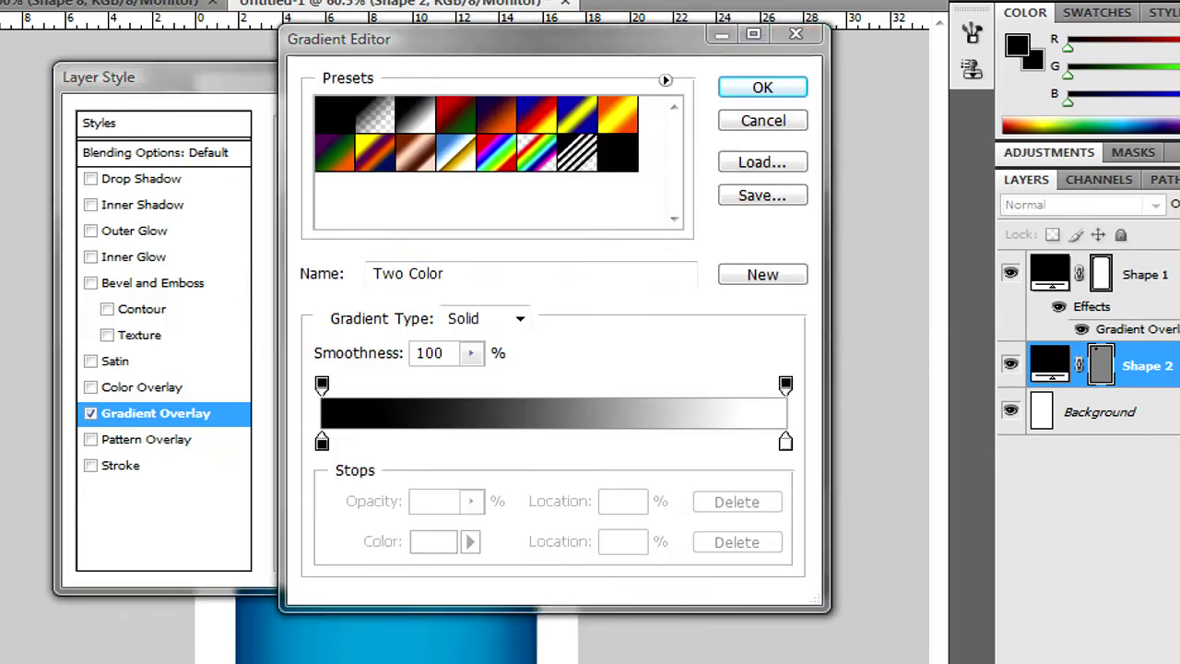
left_click(322, 443)
double_click(322, 443)
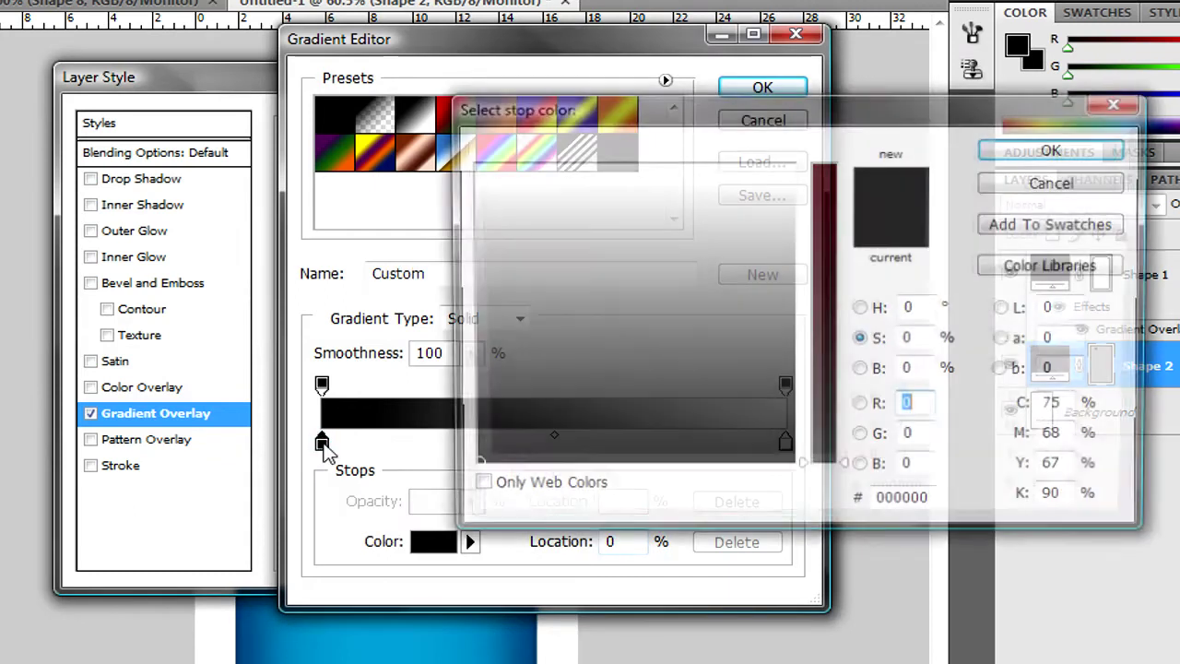
left_click(933, 501)
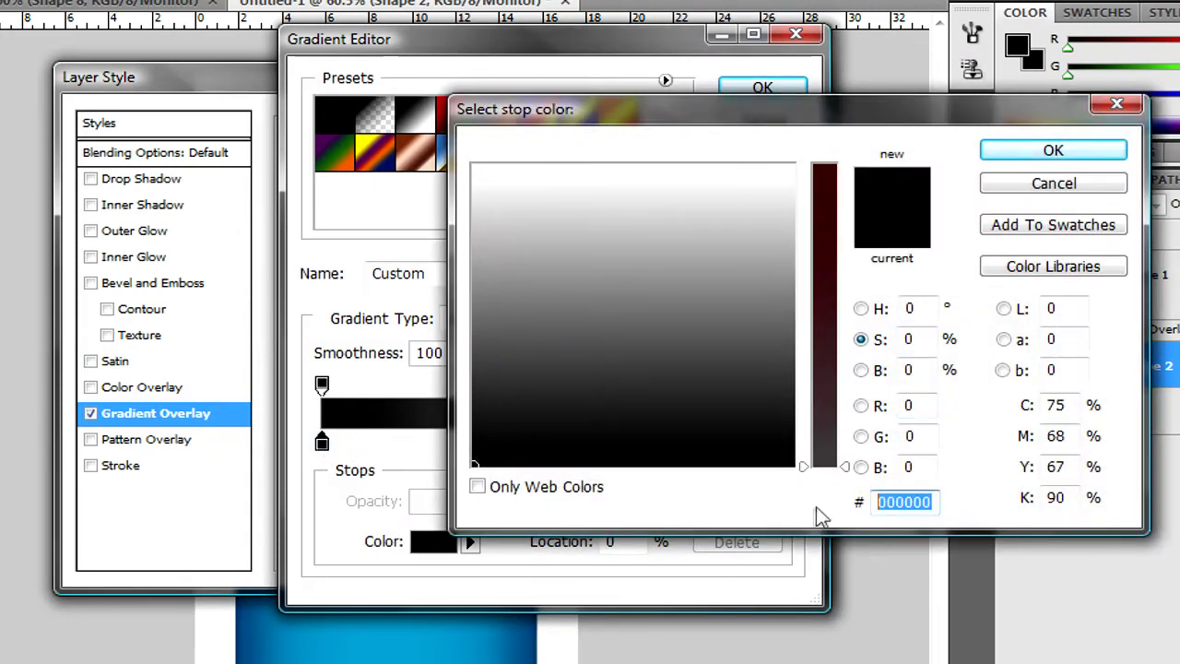
key("BackSpace")
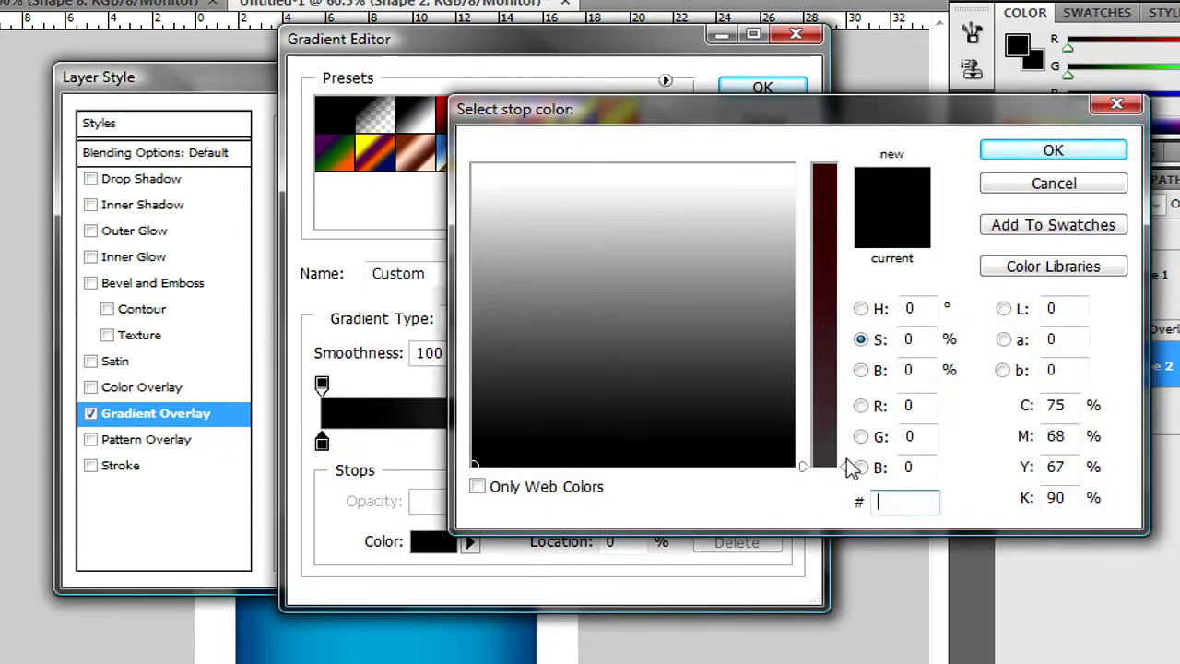
type("656")
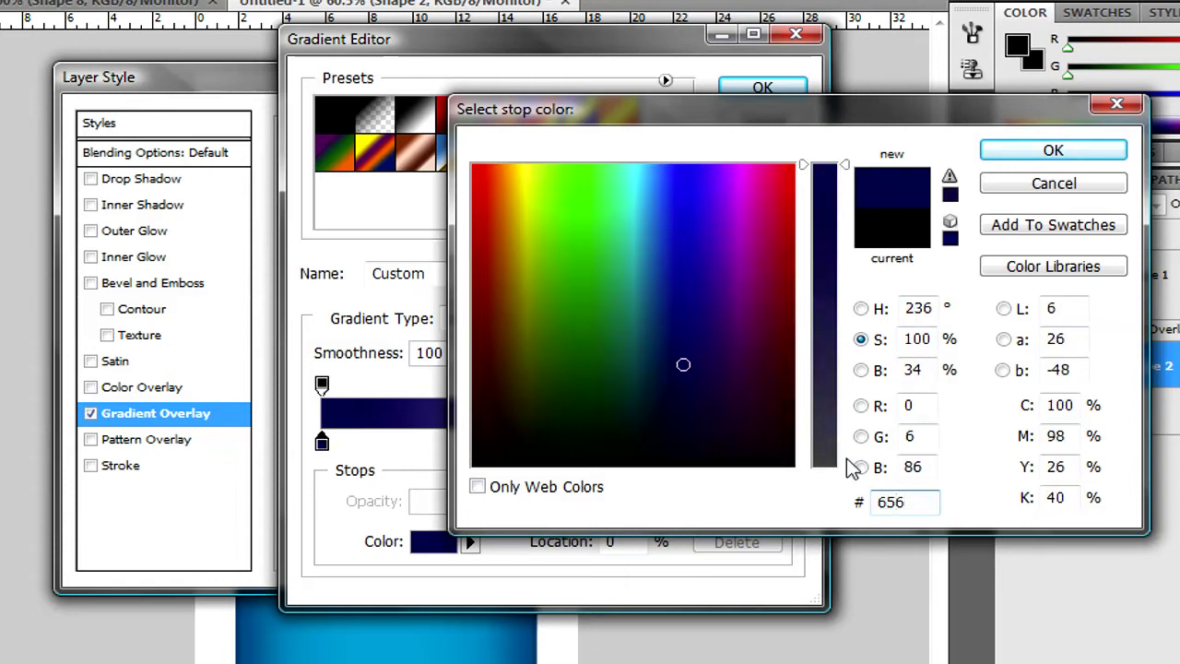
type("c71")
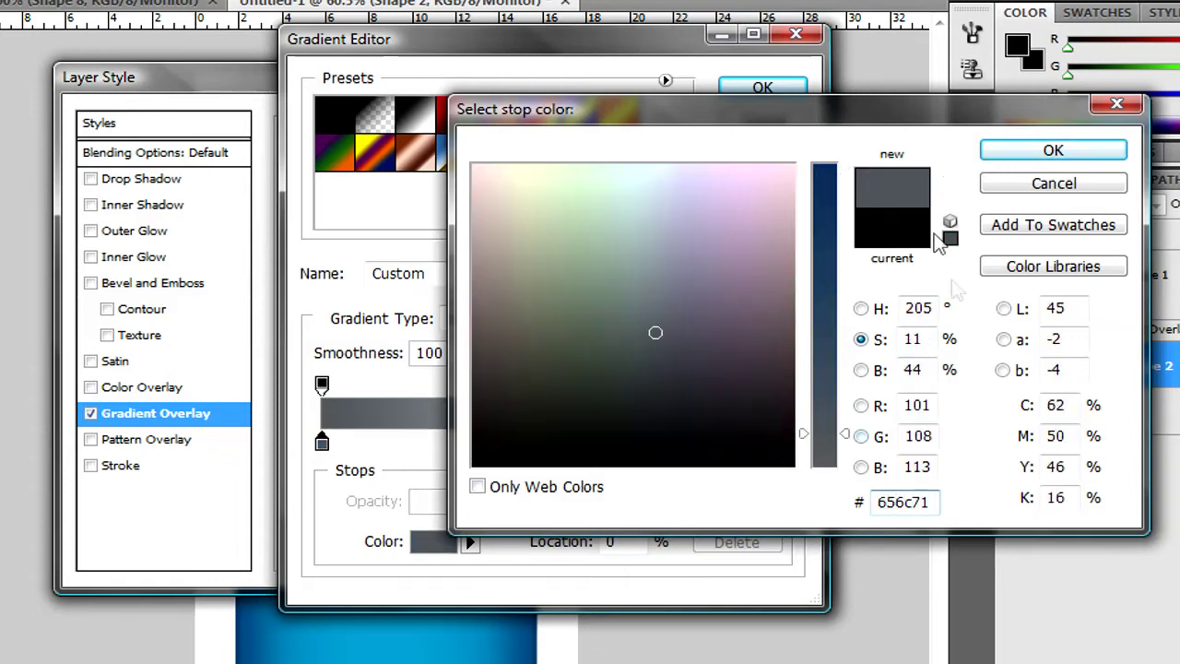
left_click(1008, 154)
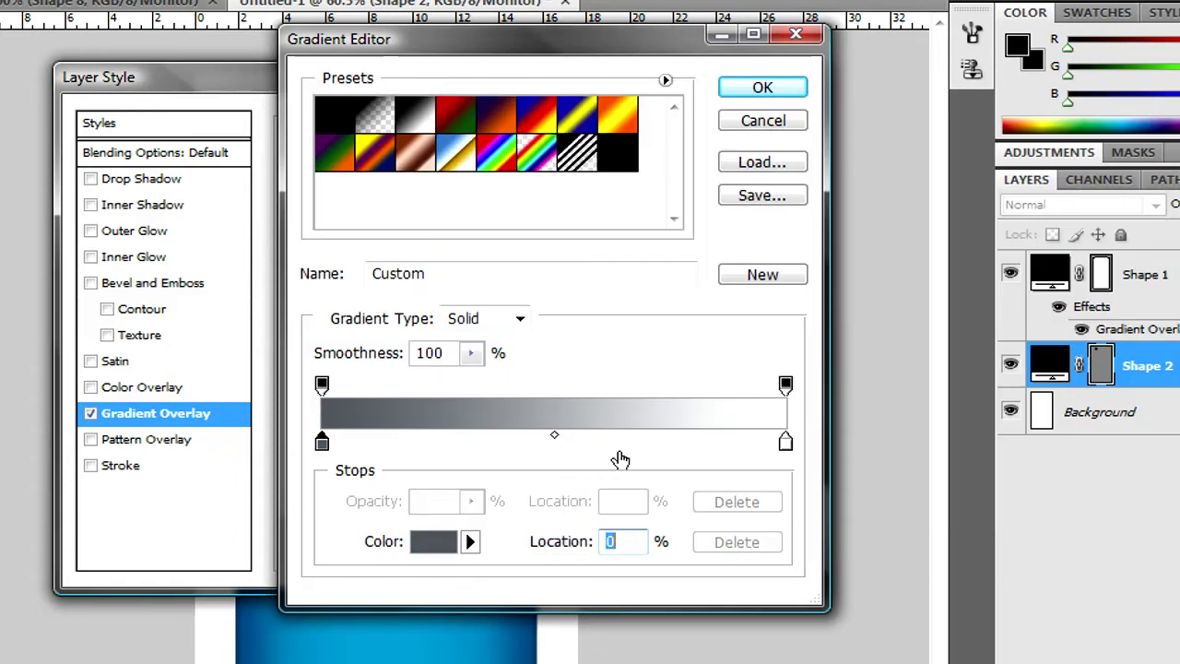
left_click(785, 443)
double_click(786, 442)
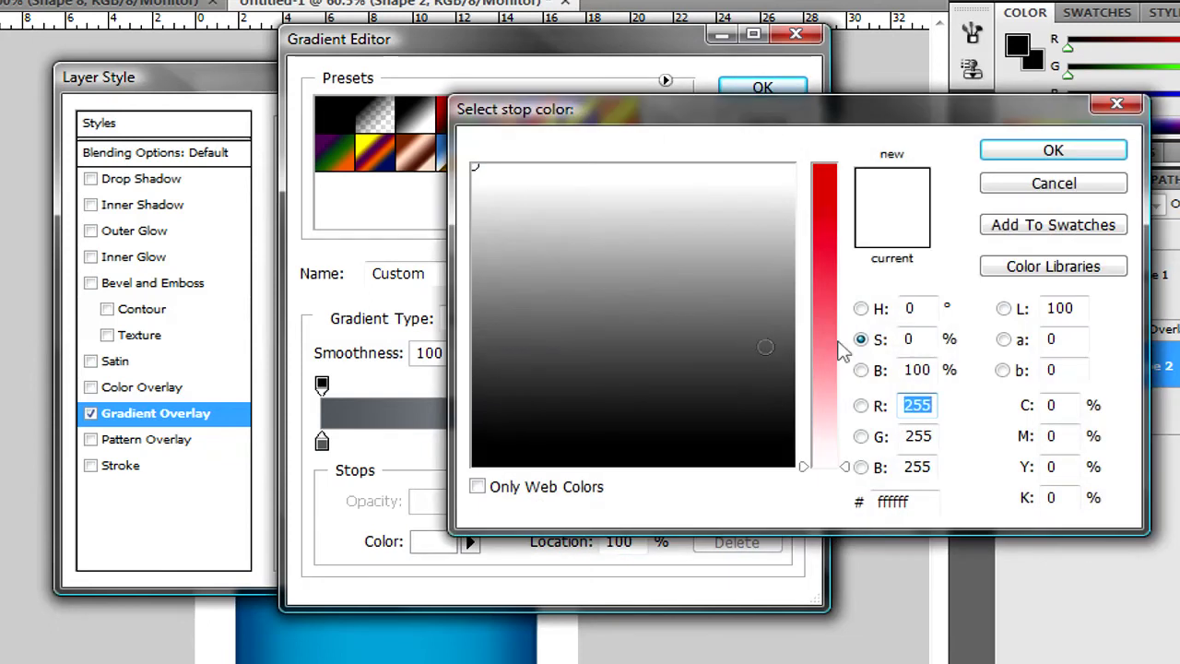
left_click_drag(923, 501, 878, 503)
type("e")
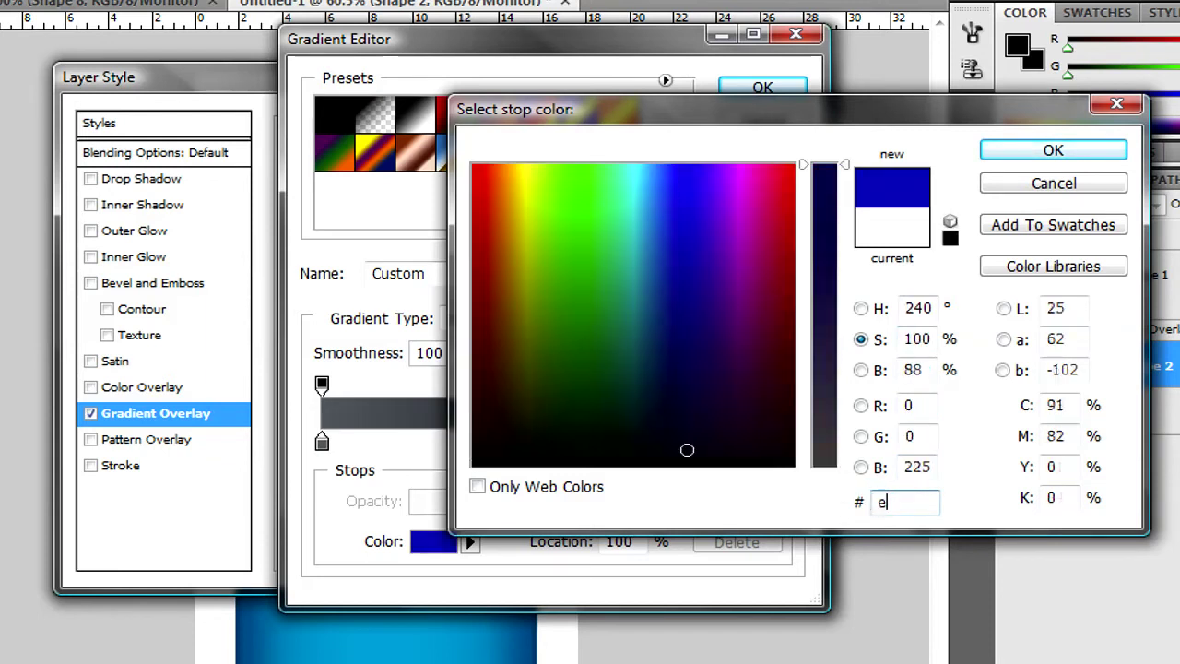
type("1e1e1")
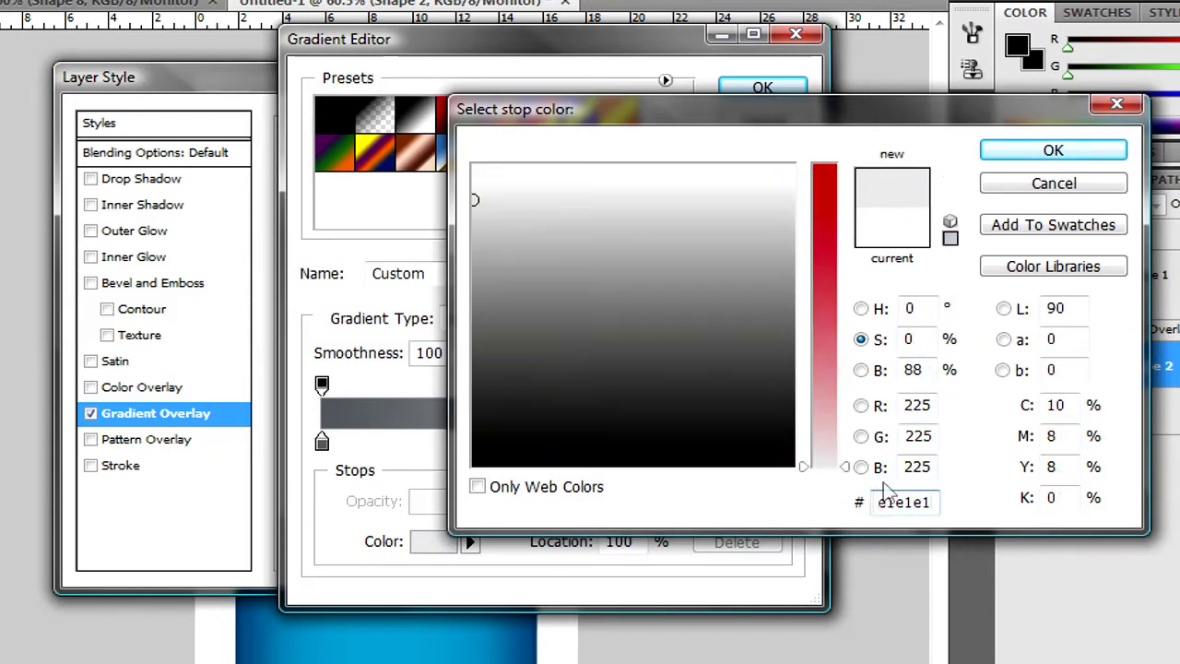
left_click(1053, 152)
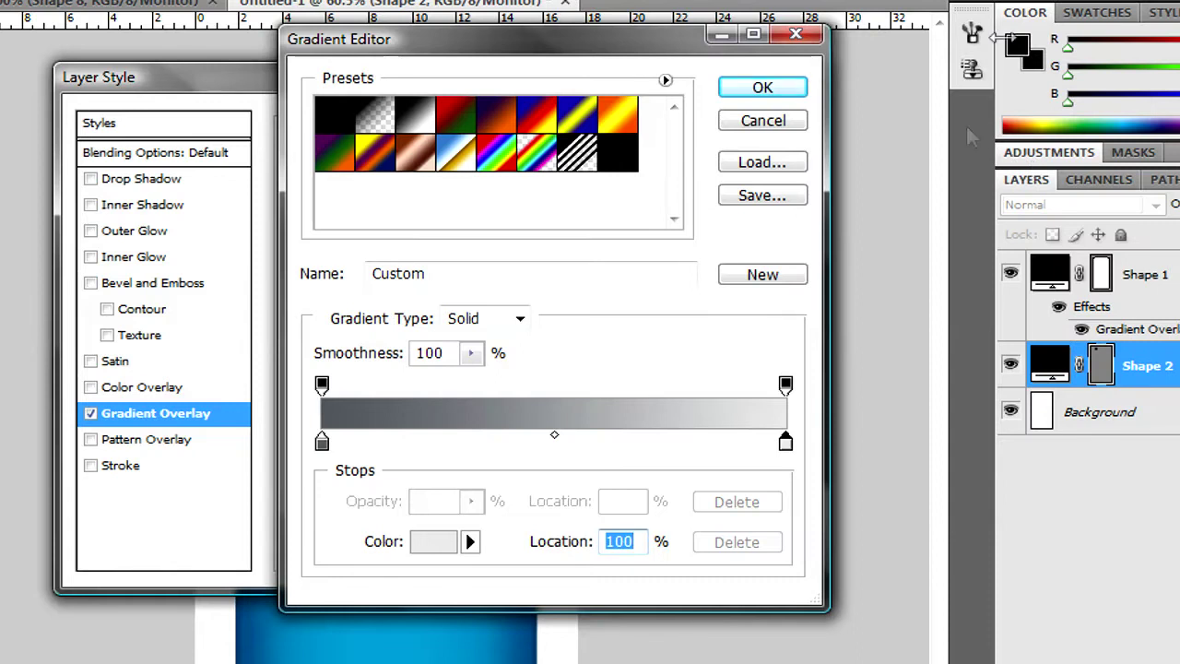
left_click(765, 91)
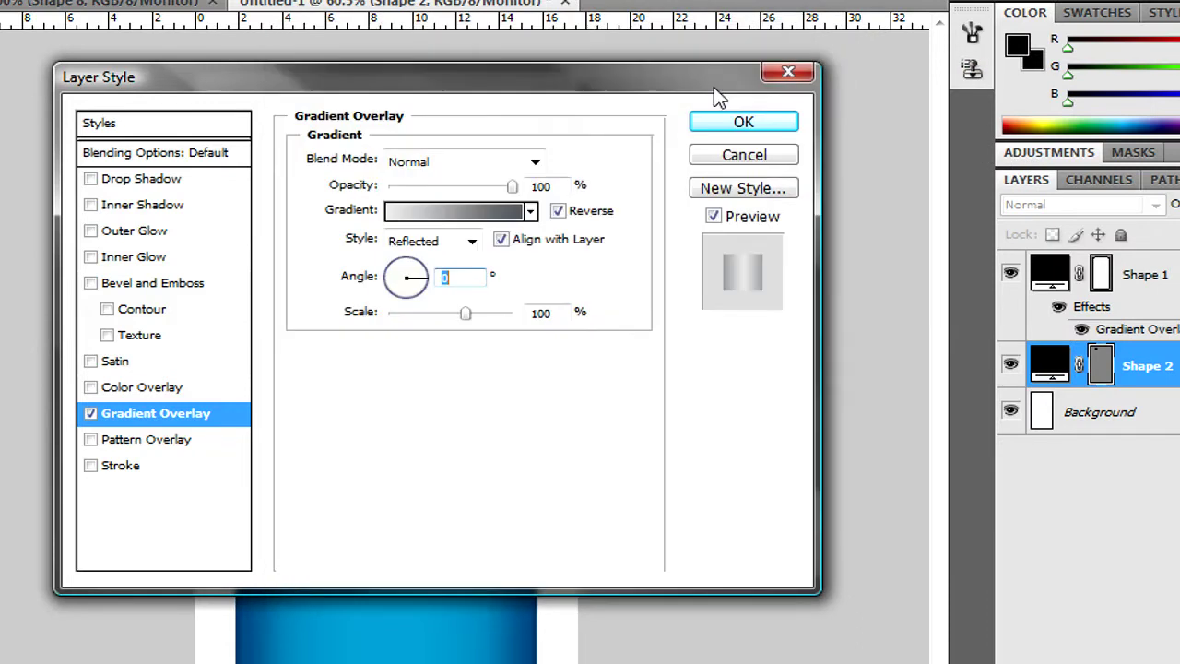
Apply Shape 2's overlay, then draw a large 9 px rounded rectangle over the upper body at 100% zoom
left_click(740, 121)
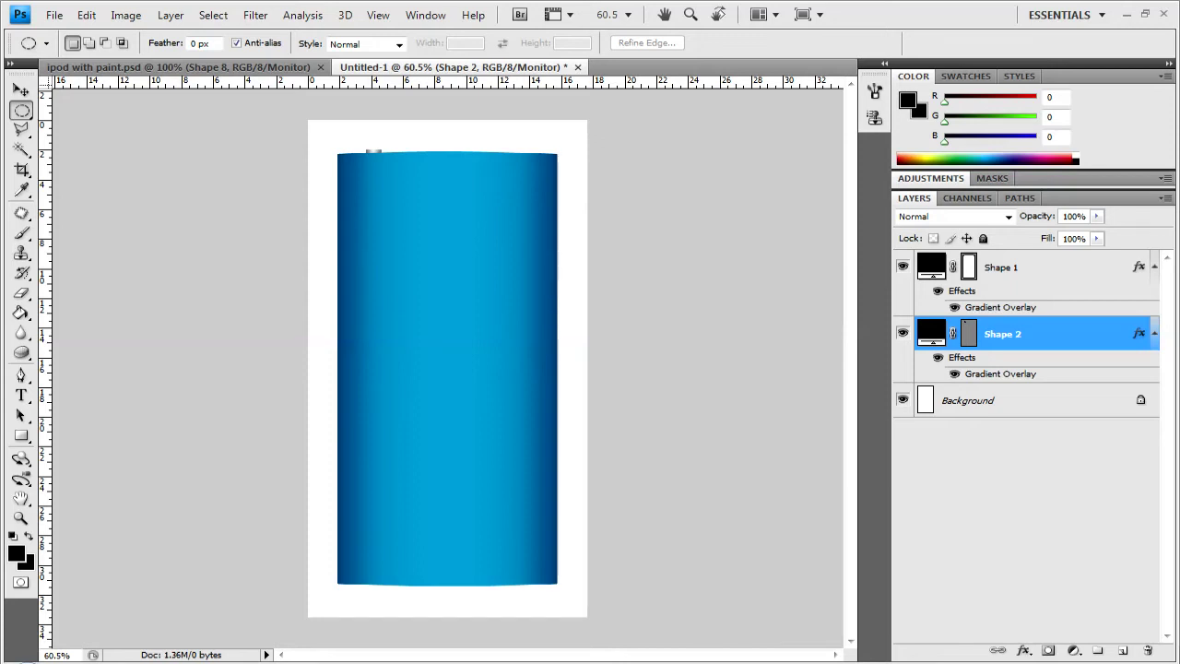
left_click(25, 440)
left_click(83, 450)
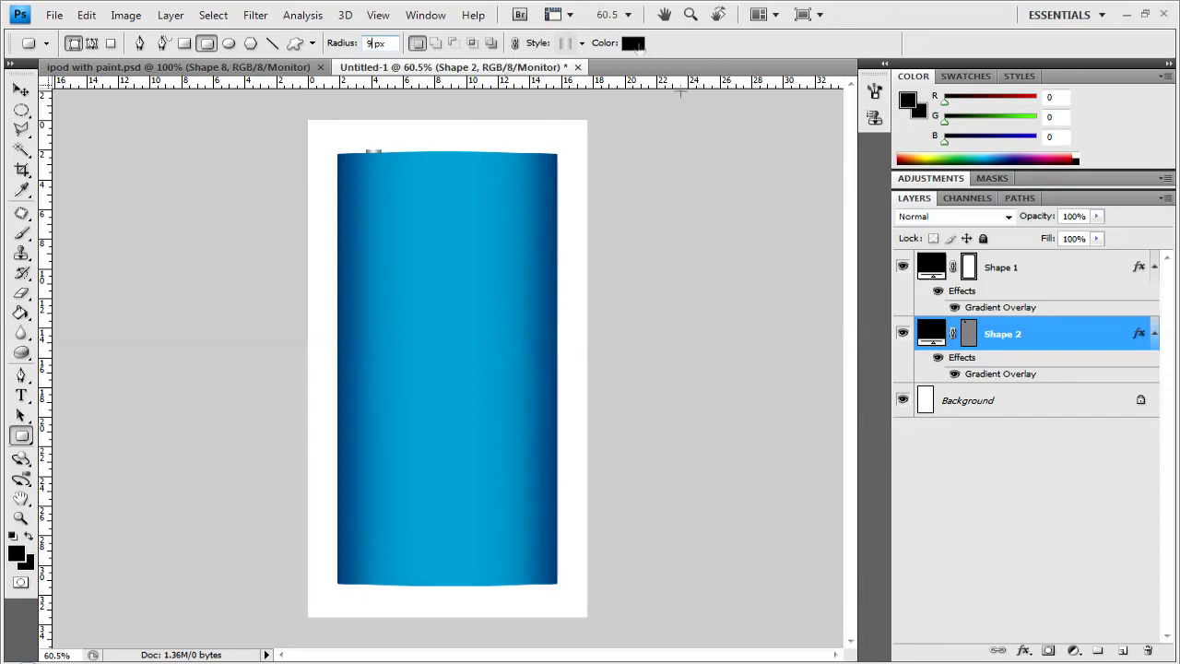
left_click(629, 15)
left_click(640, 76)
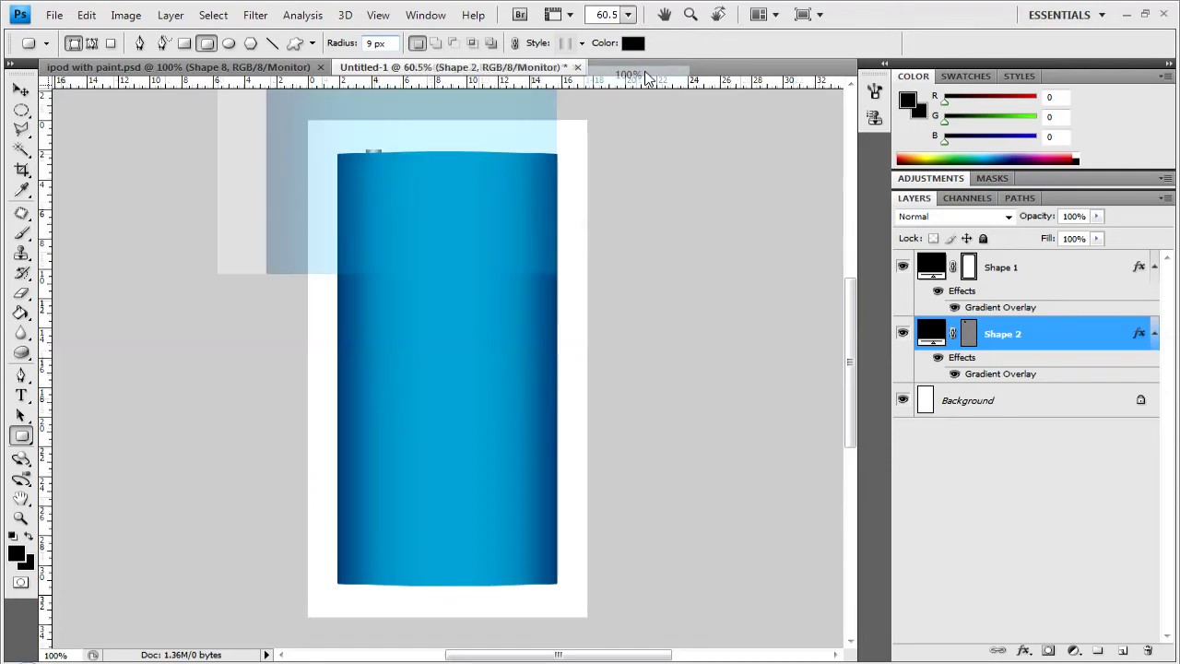
left_click_drag(298, 142, 598, 527)
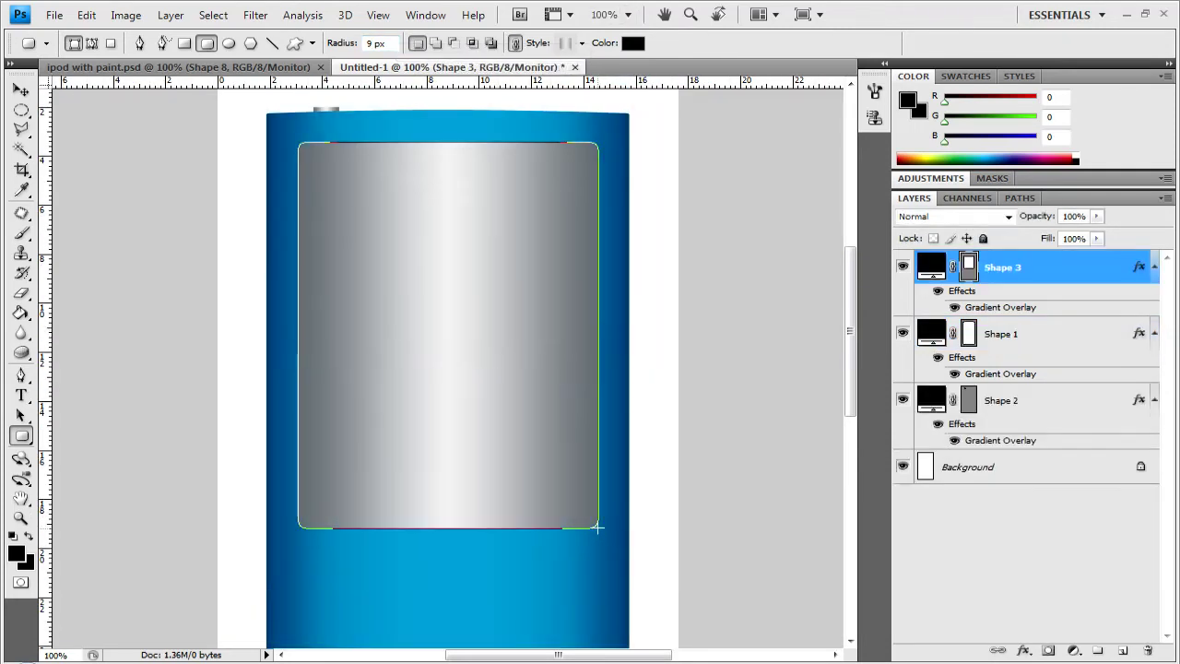
Shift the silver screen rectangle slightly up and left, then nudge it back down
left_click(21, 89)
left_click_drag(417, 287, 407, 275)
key("Down")
key("Down")
key("Down")
key("Down")
key("Down")
key("Down")
key("Down")
key("Down")
key("Down")
key("Down")
key("Down")
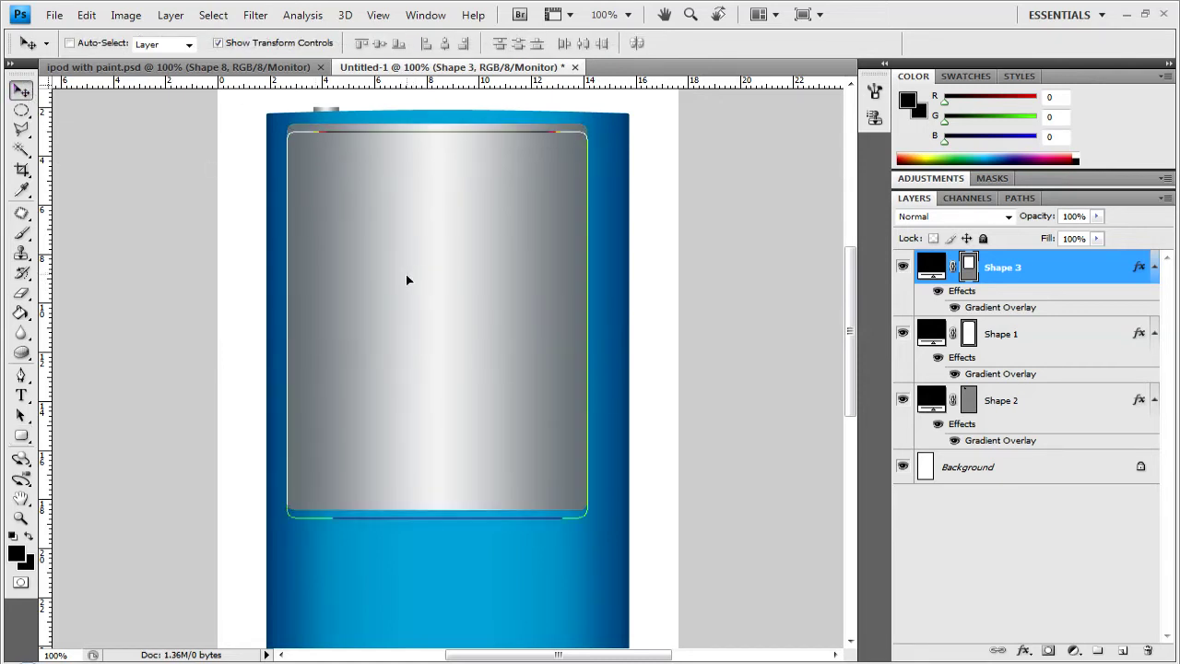
Enlarge the silver rectangle to 107.1% width and 109.2% height, undo its tilt, and apply
key("ctrl+t")
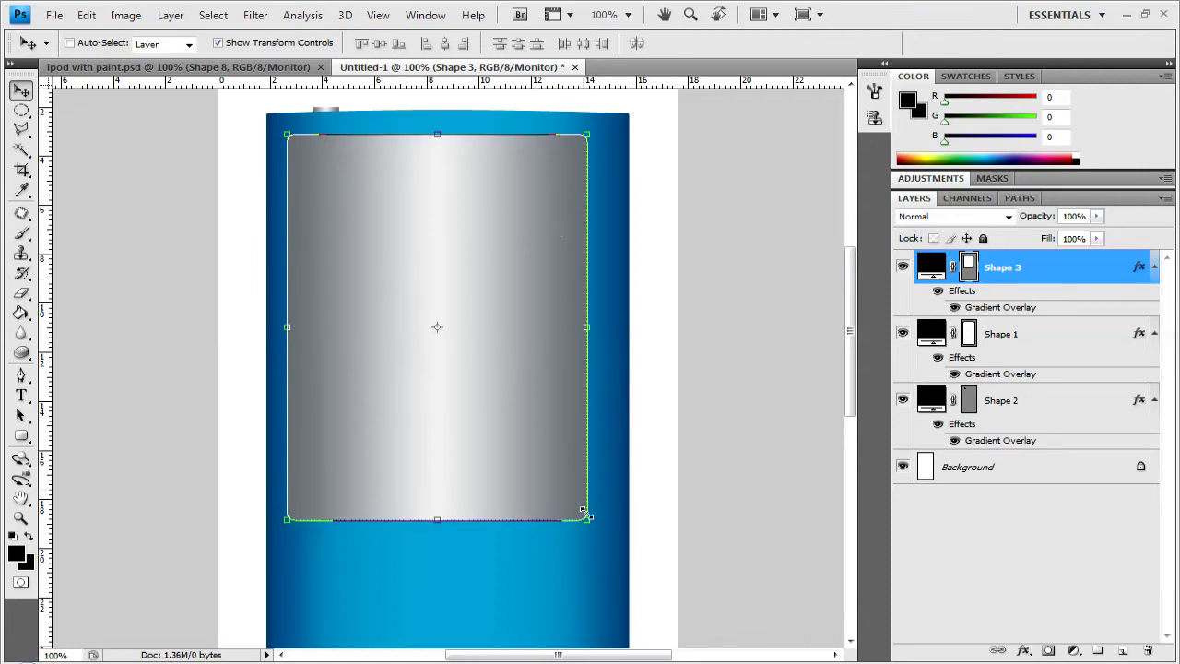
left_click_drag(588, 522, 608, 555)
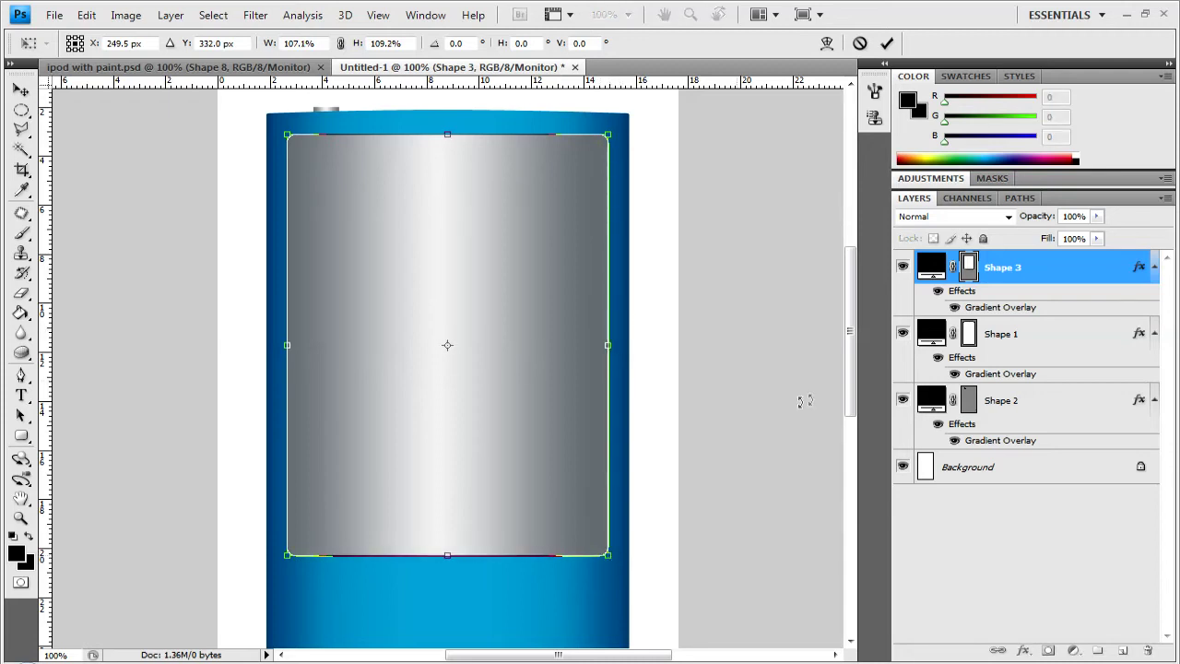
left_click_drag(849, 337, 866, 441)
key("ctrl+z")
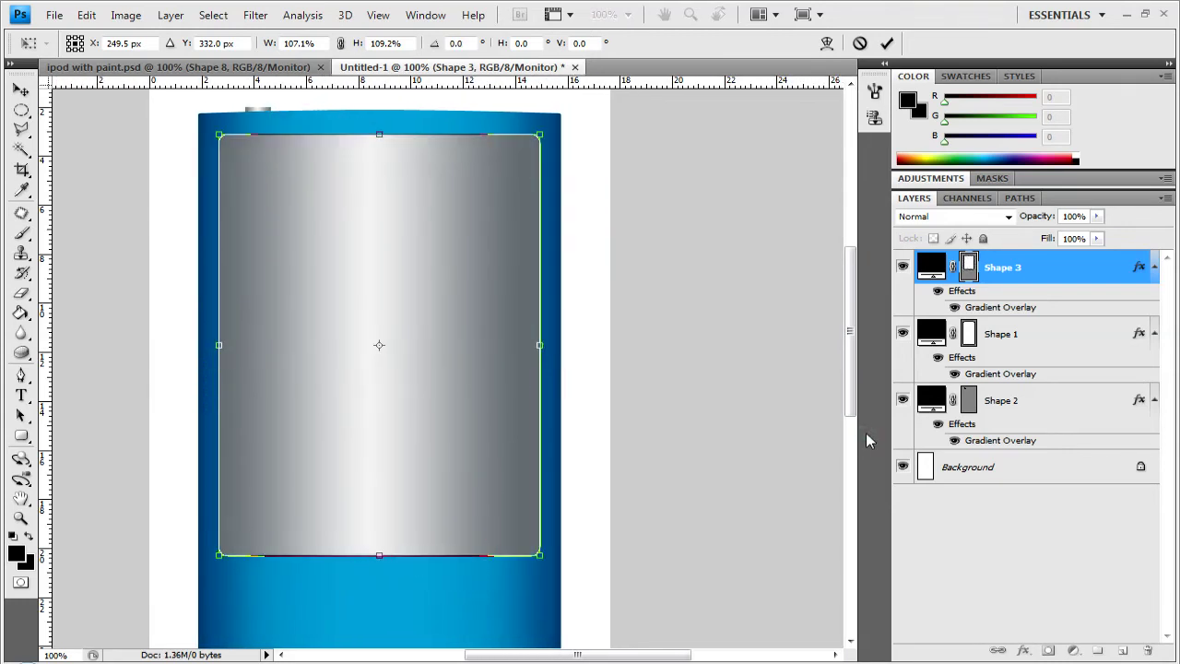
mouse_move(850, 334)
left_mouse_down()
mouse_move(848, 434)
mouse_move(848, 295)
mouse_move(849, 364)
mouse_move(850, 320)
left_mouse_up()
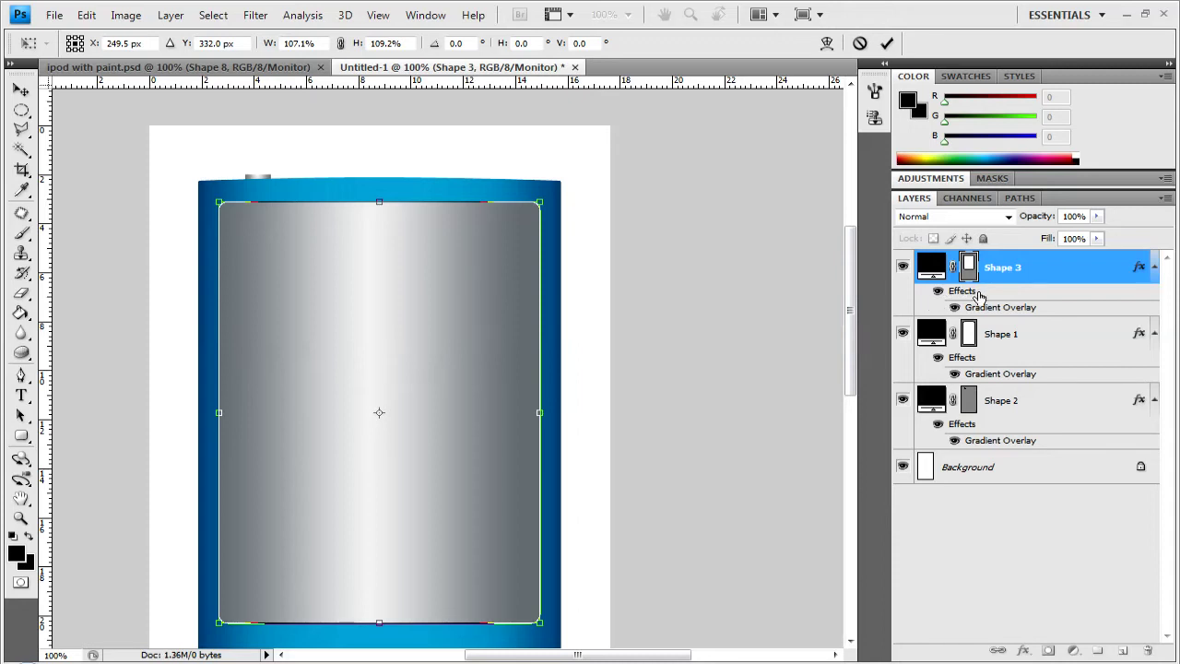
left_click(21, 90)
left_click(495, 265)
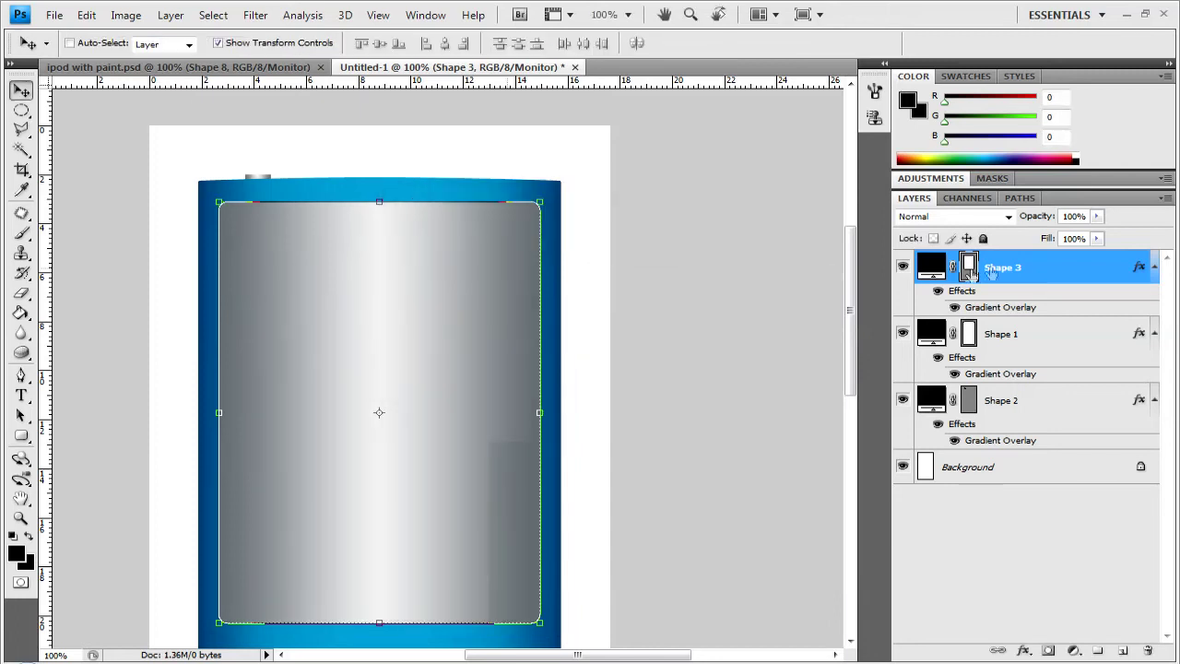
Open Shape 3's Layer Style, enable Inner Shadow, and keep layer opacity at 100%
double_click(1005, 298)
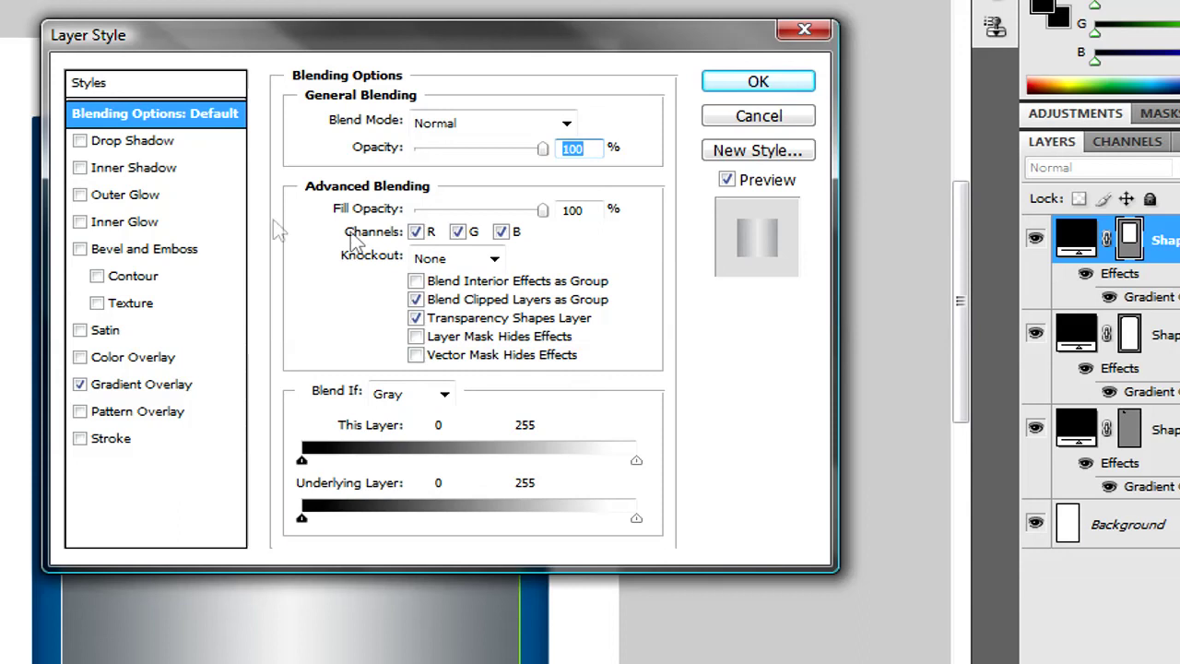
left_click(80, 168)
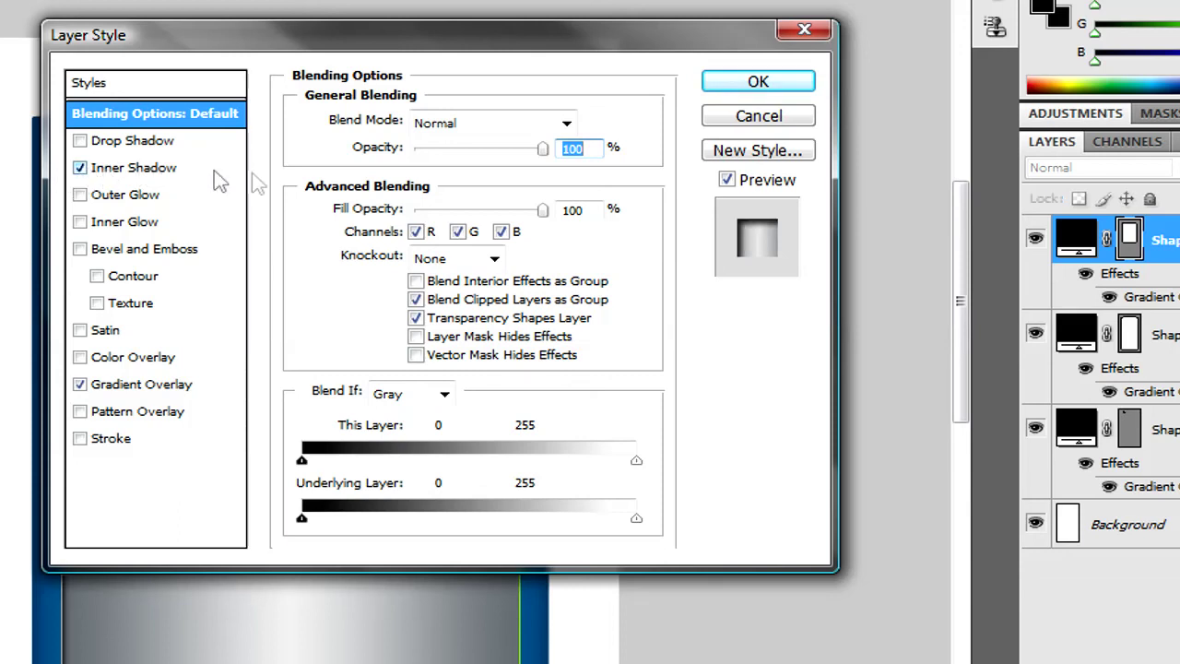
mouse_move(449, 152)
left_mouse_down()
mouse_move(431, 157)
mouse_move(451, 159)
mouse_move(445, 150)
left_mouse_up()
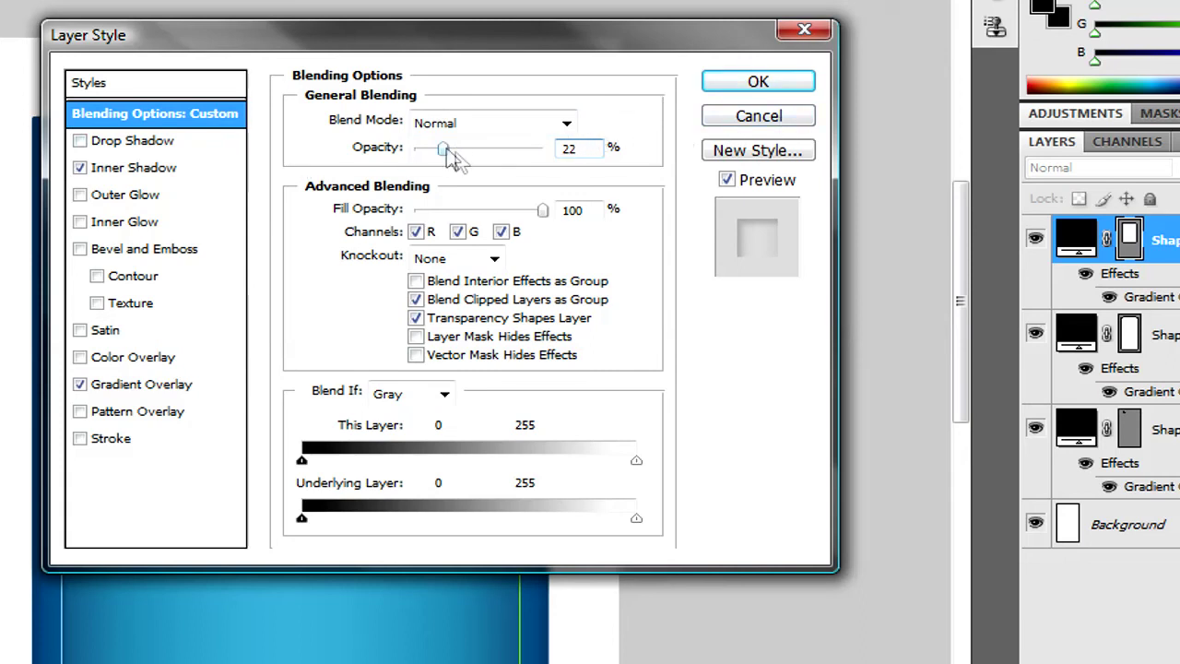
left_click_drag(452, 159, 543, 149)
Make the inner shadow white in Normal blend mode at 22% opacity
left_click(133, 169)
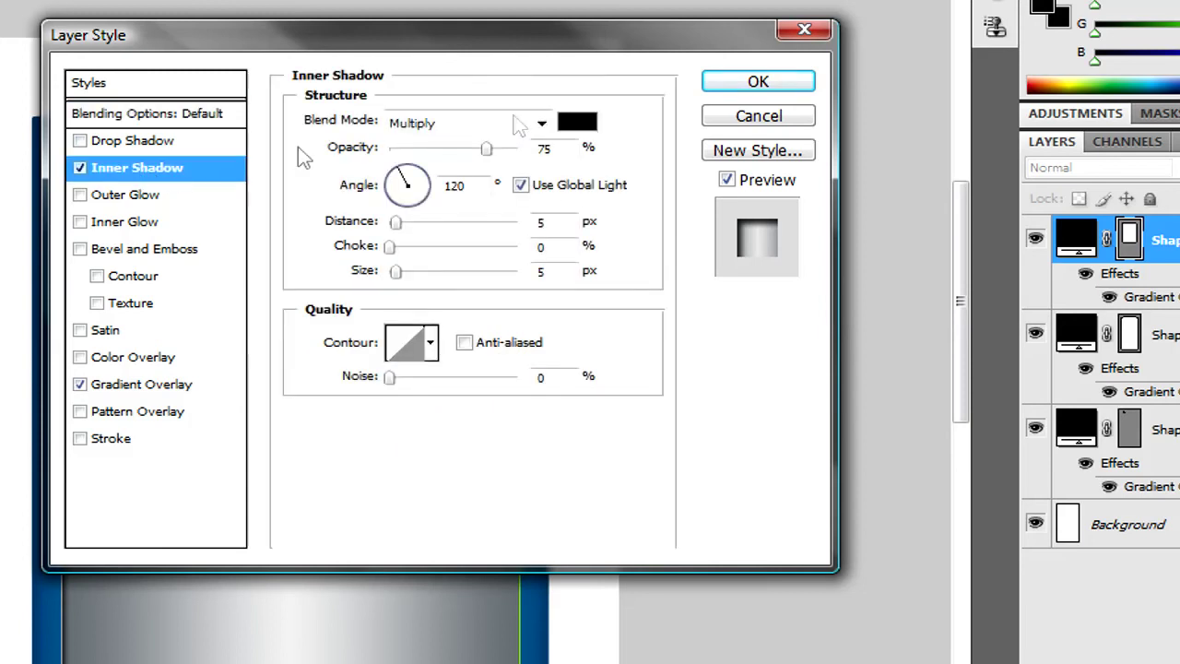
left_click(581, 128)
left_click(557, 126)
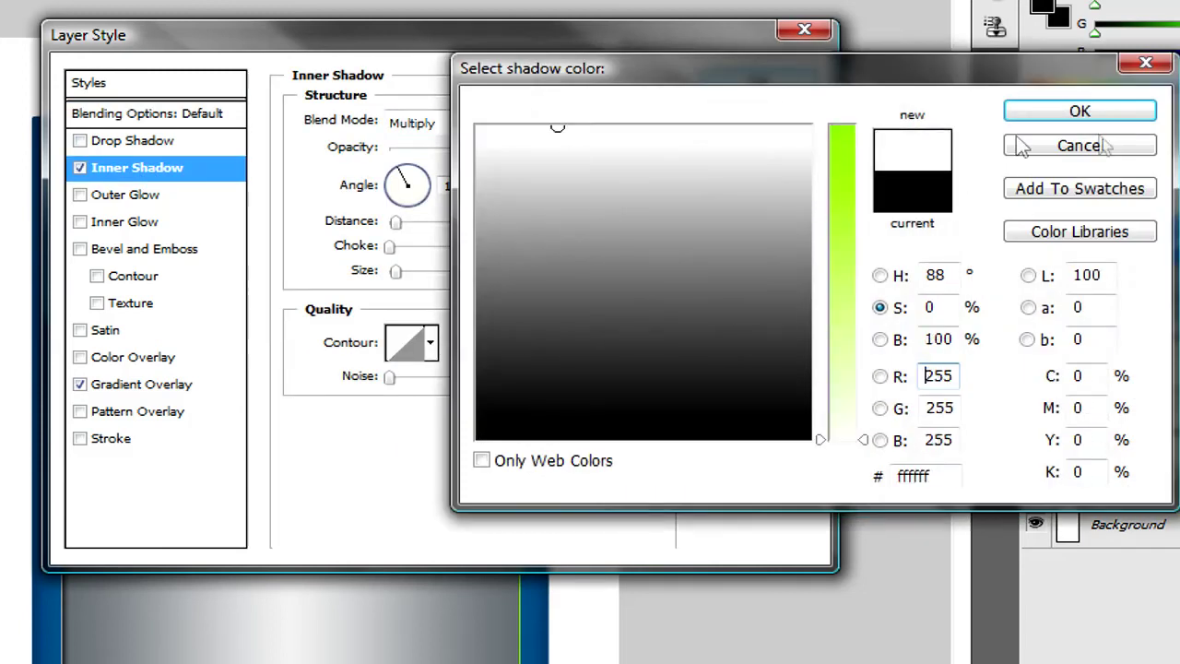
left_click(1080, 111)
left_click(541, 122)
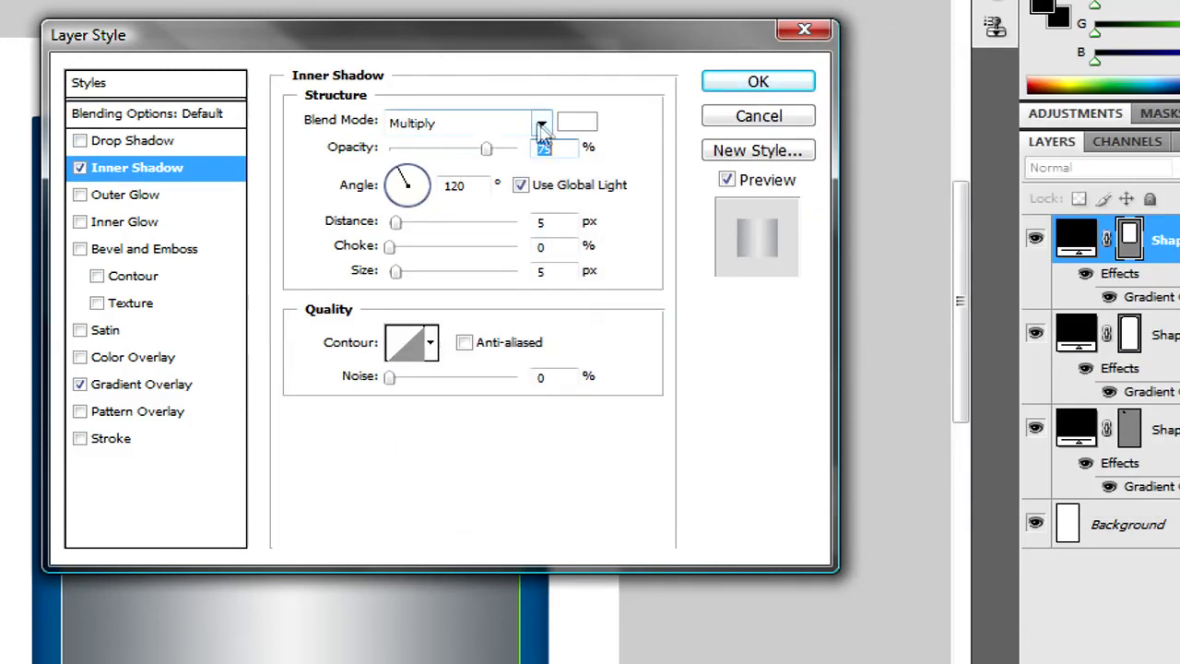
left_click(479, 149)
left_click_drag(482, 150, 426, 156)
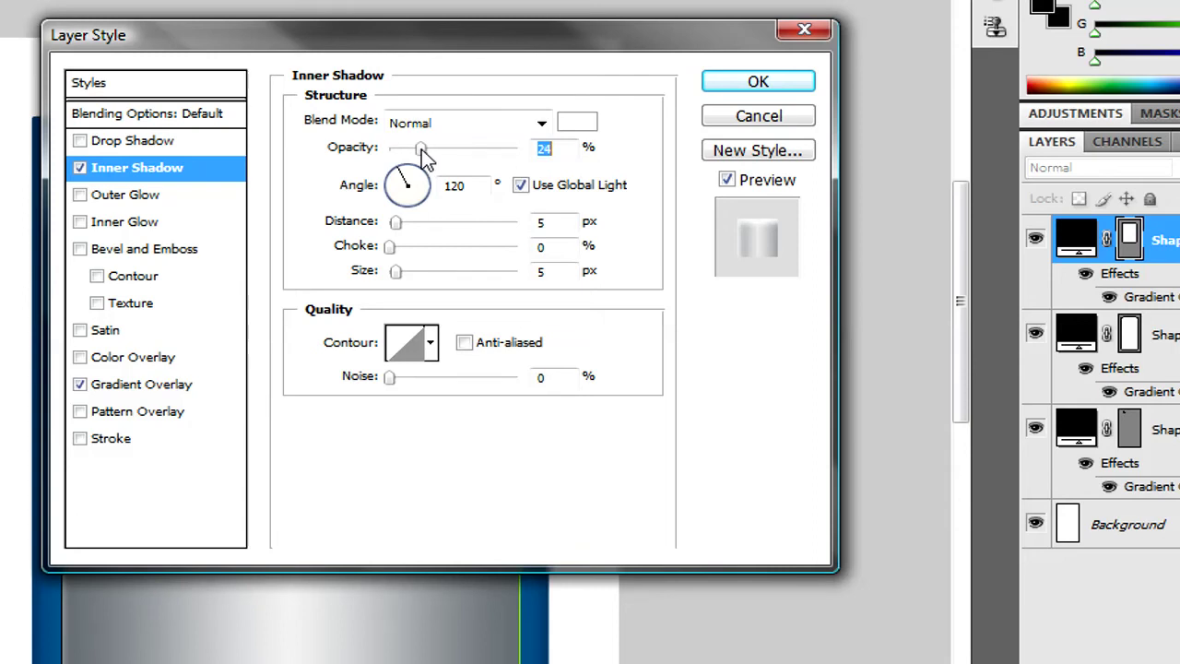
type("2")
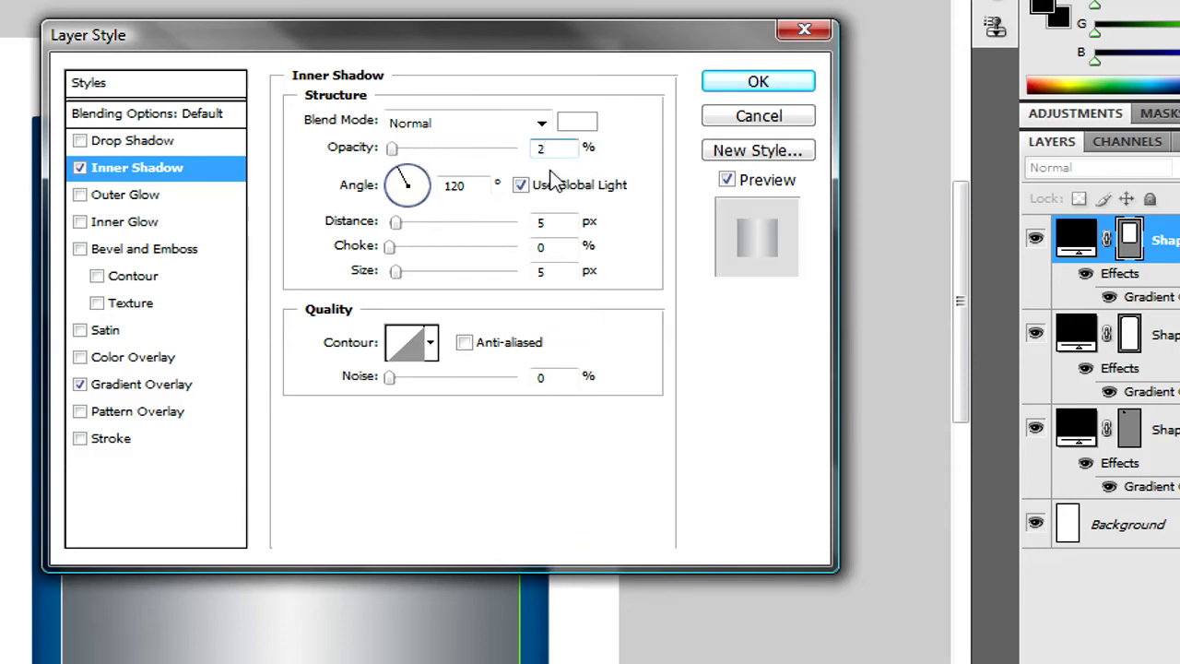
type("2")
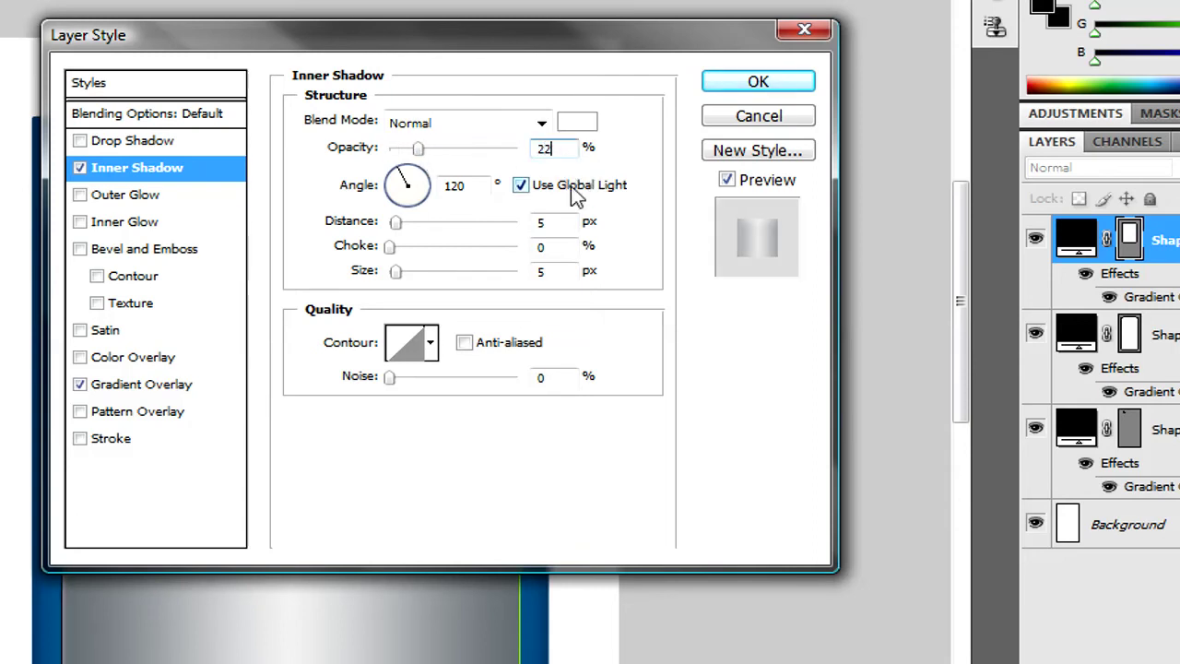
Set the inner shadow angle 0°, distance 12 px, size 10 px, and enable Inner Glow
double_click(482, 184)
type("0")
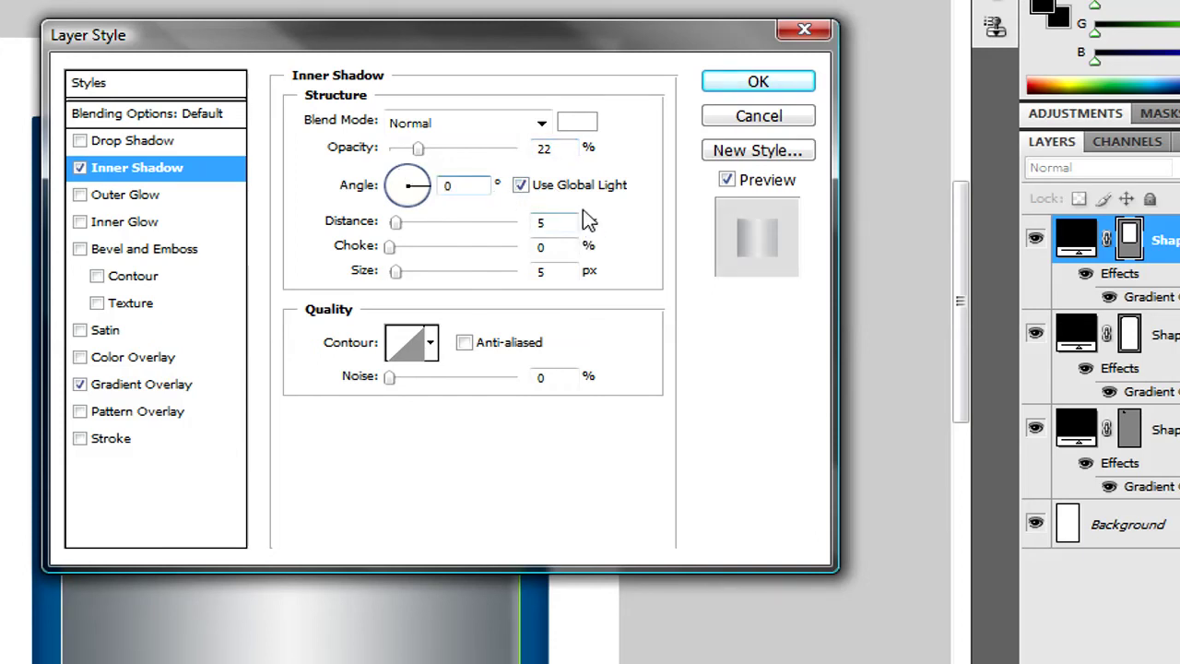
double_click(546, 222)
type("12")
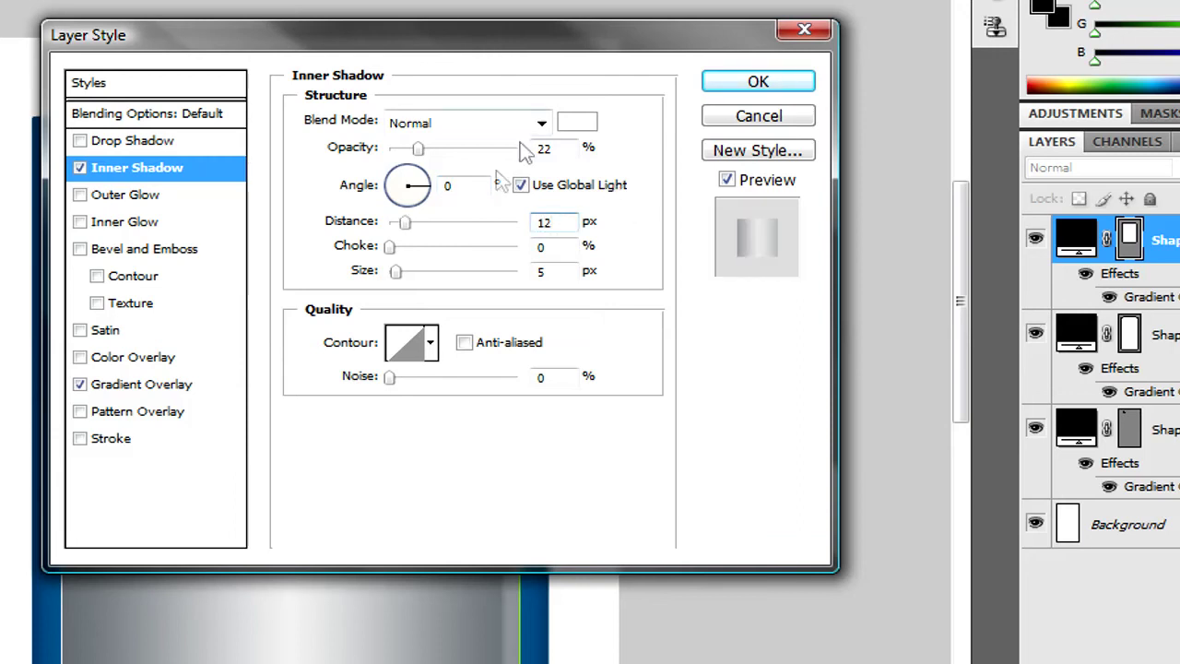
double_click(565, 270)
type("10")
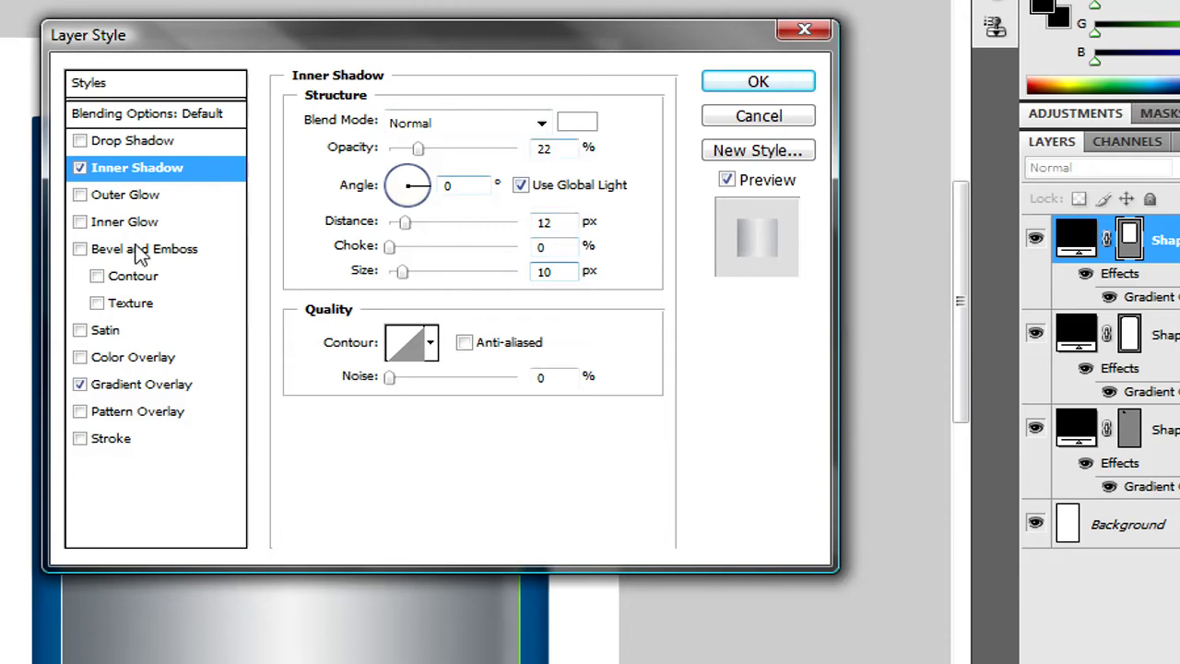
left_click(79, 223)
left_click(130, 222)
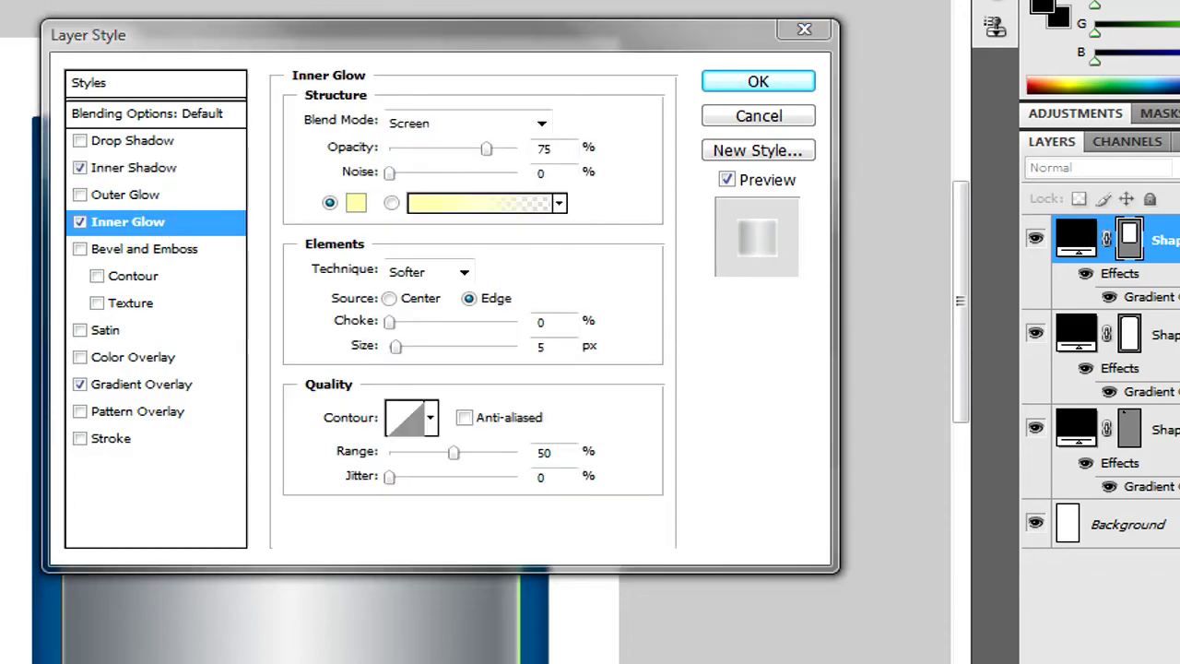
Set Shape 3's inner glow colour to white, blend mode Overlay, and size 1 px
left_click(352, 205)
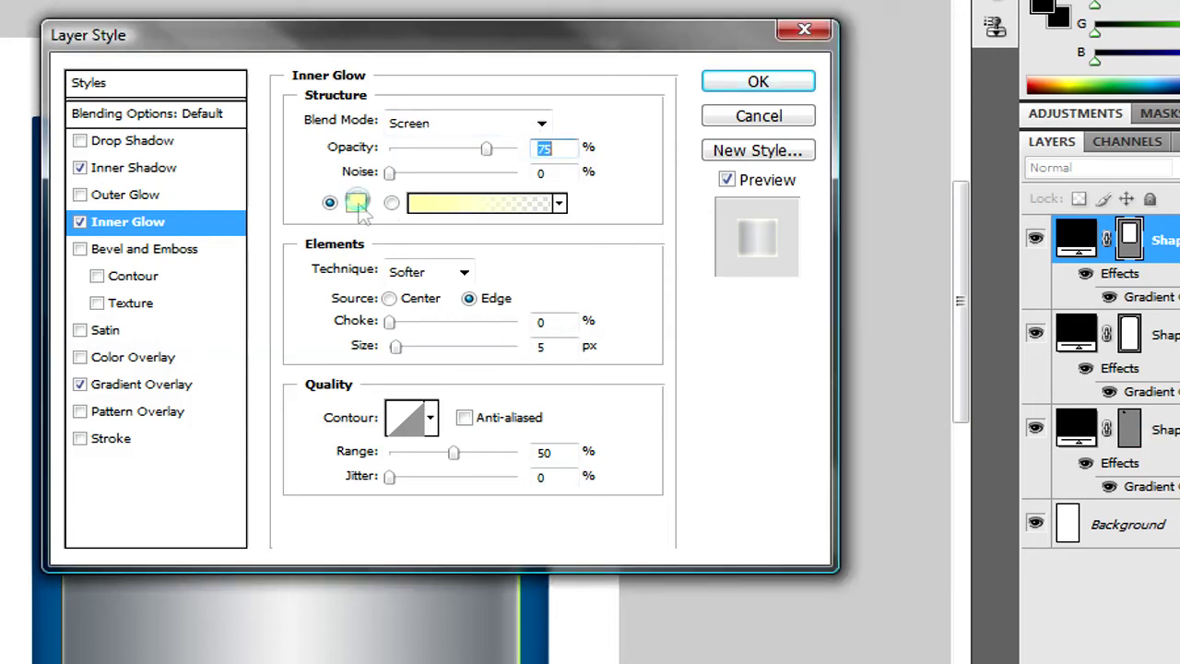
left_click(358, 205)
left_click_drag(669, 247, 634, 126)
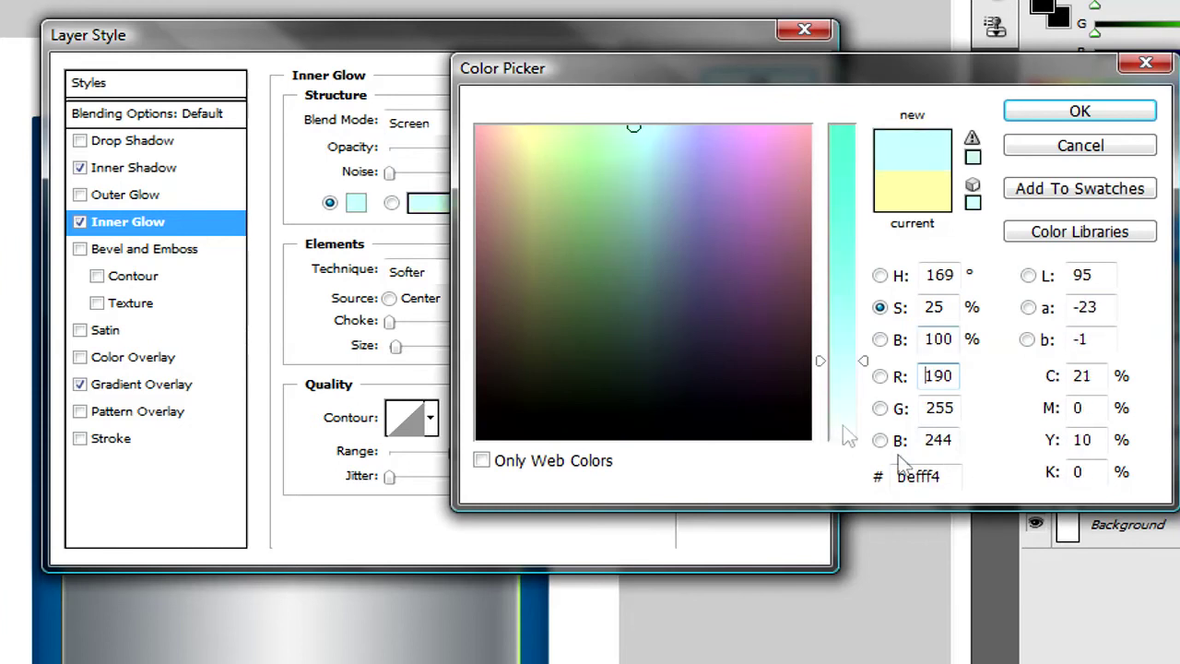
left_click_drag(844, 427, 857, 490)
left_click(1046, 113)
left_click(541, 122)
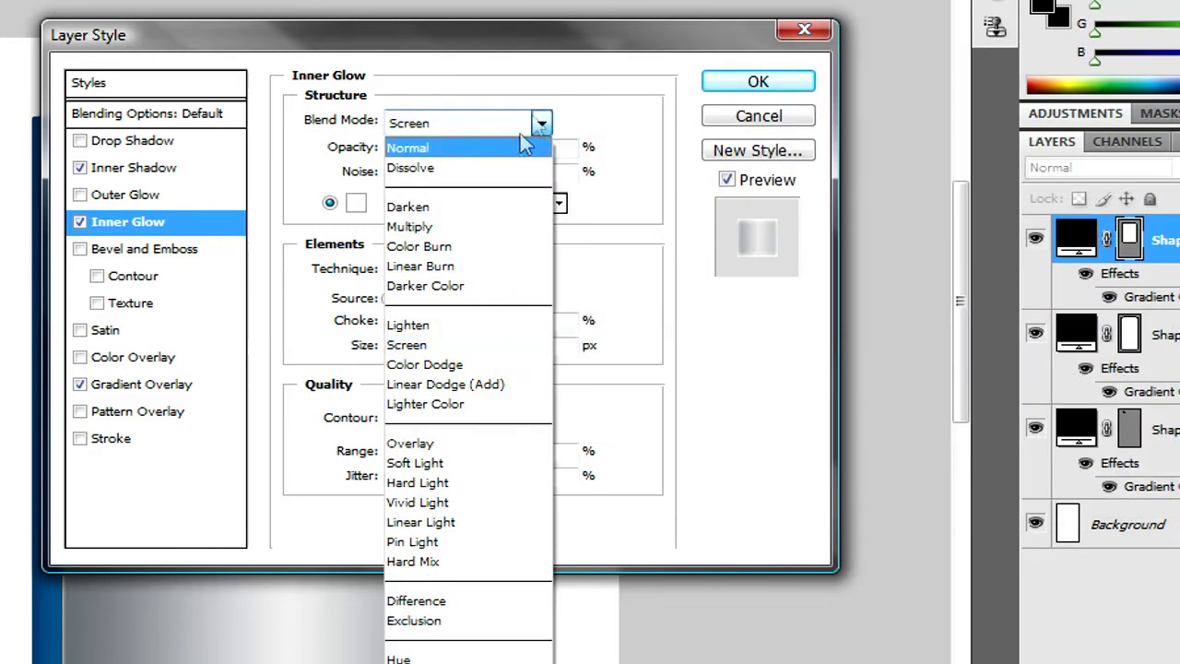
left_click(471, 444)
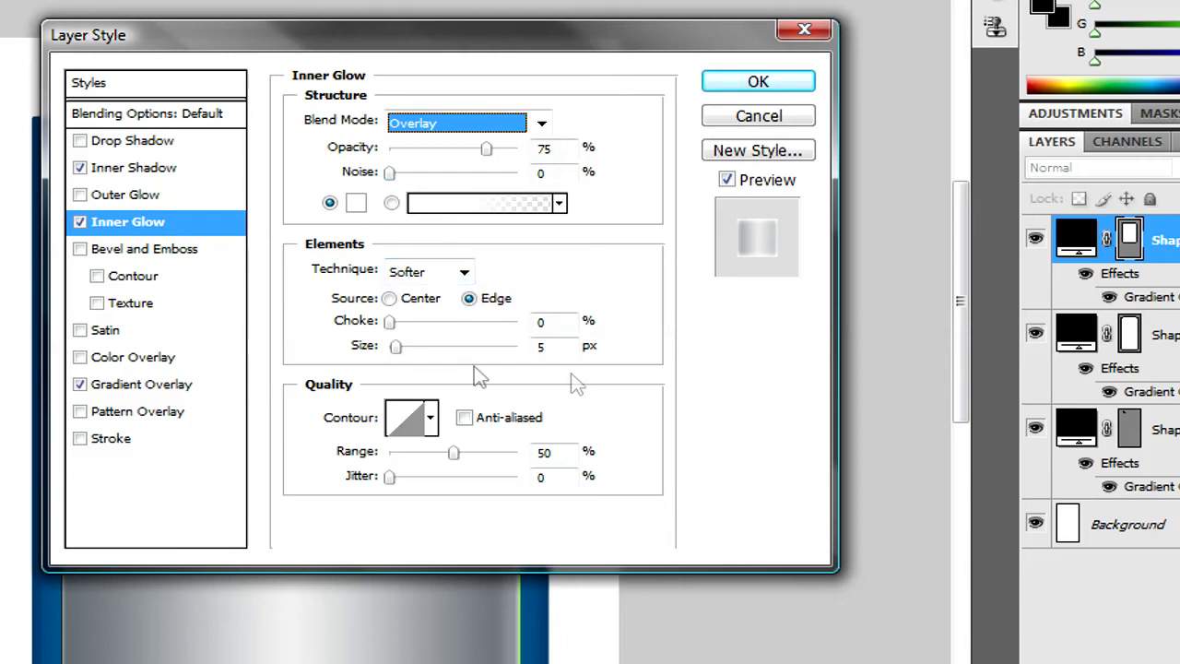
left_click_drag(398, 347, 388, 348)
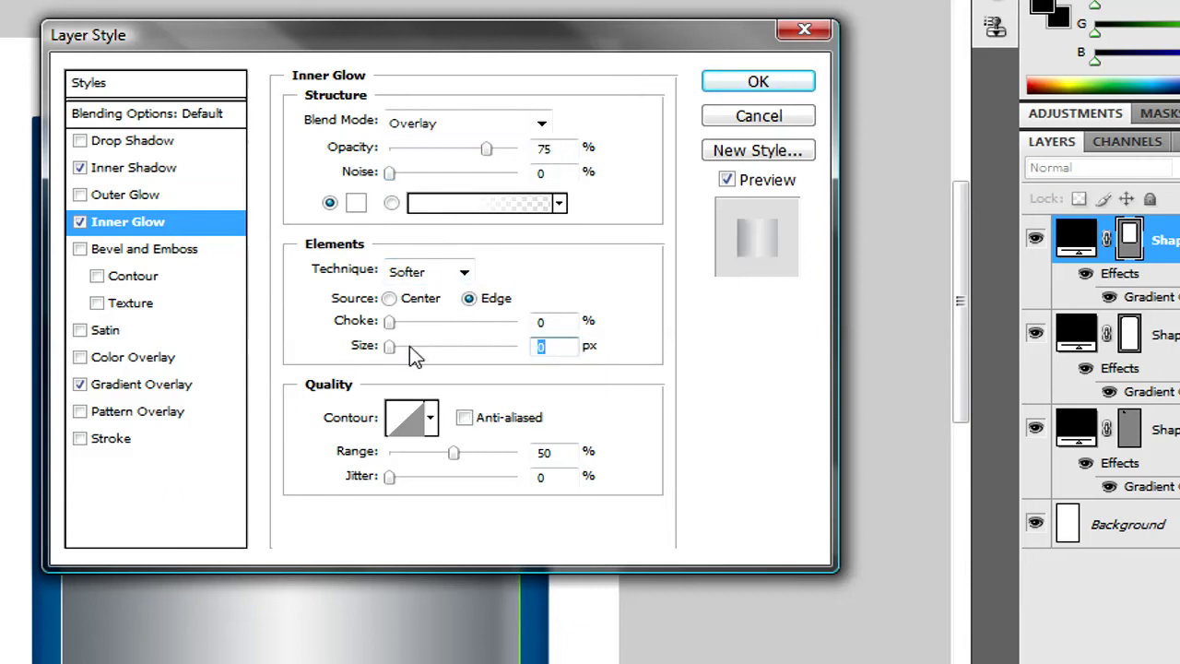
type("1")
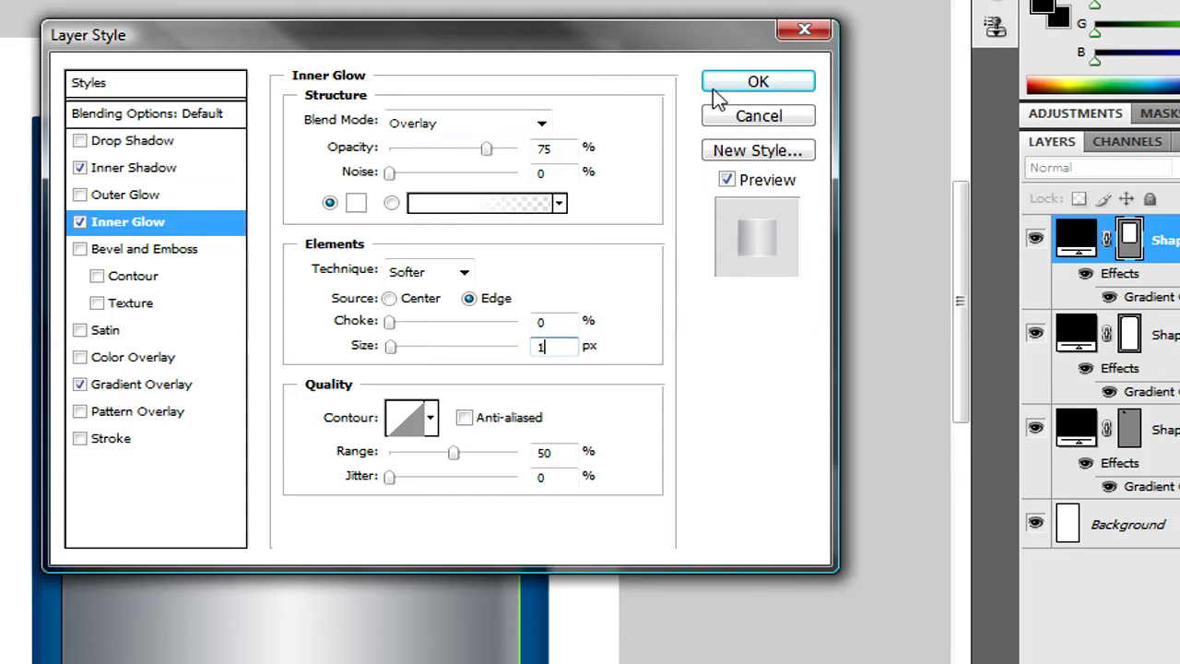
left_click(758, 81)
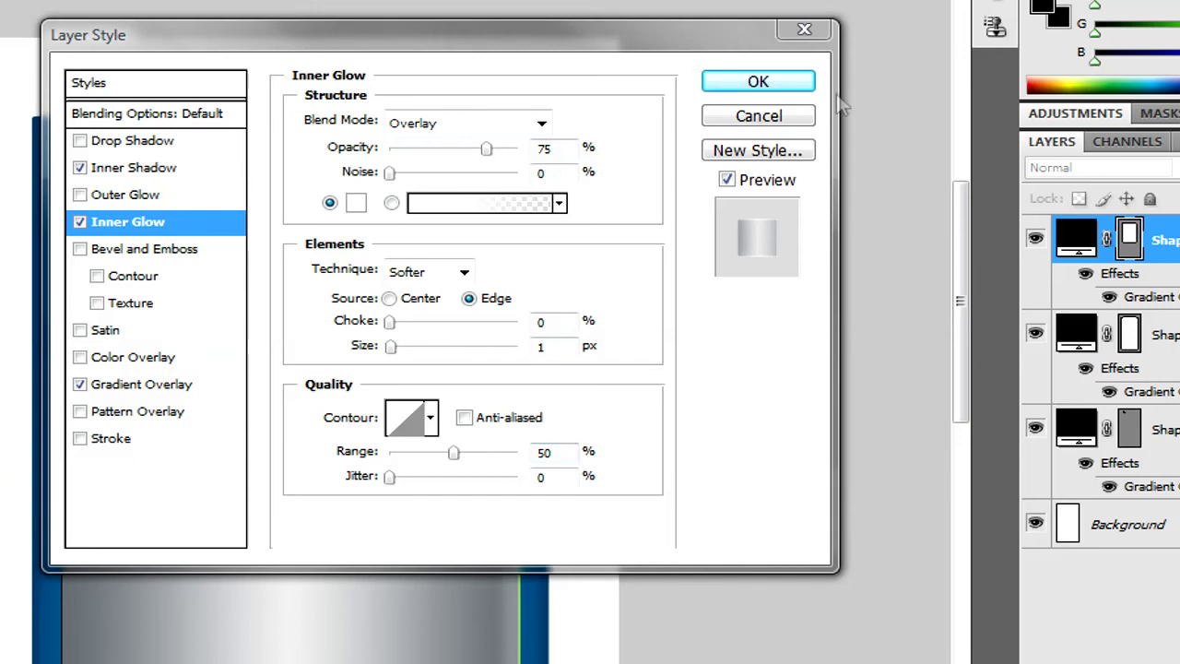
Enable a Satin effect on Shape 3 in Normal mode at 100% opacity
left_click(80, 330)
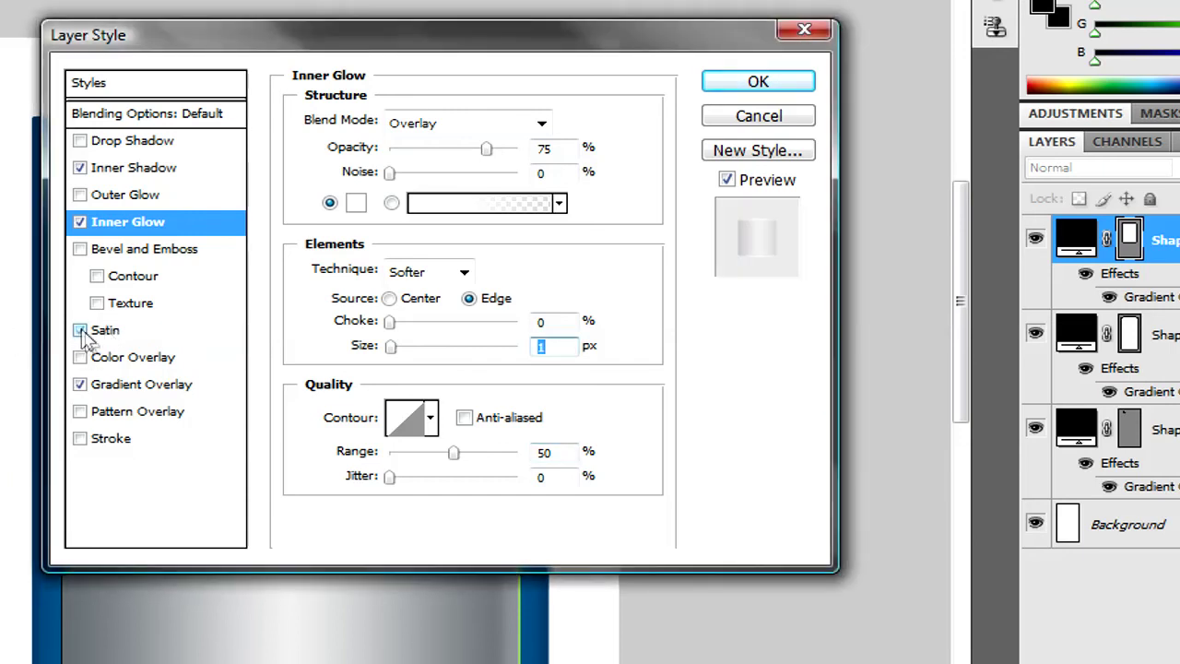
left_click(125, 330)
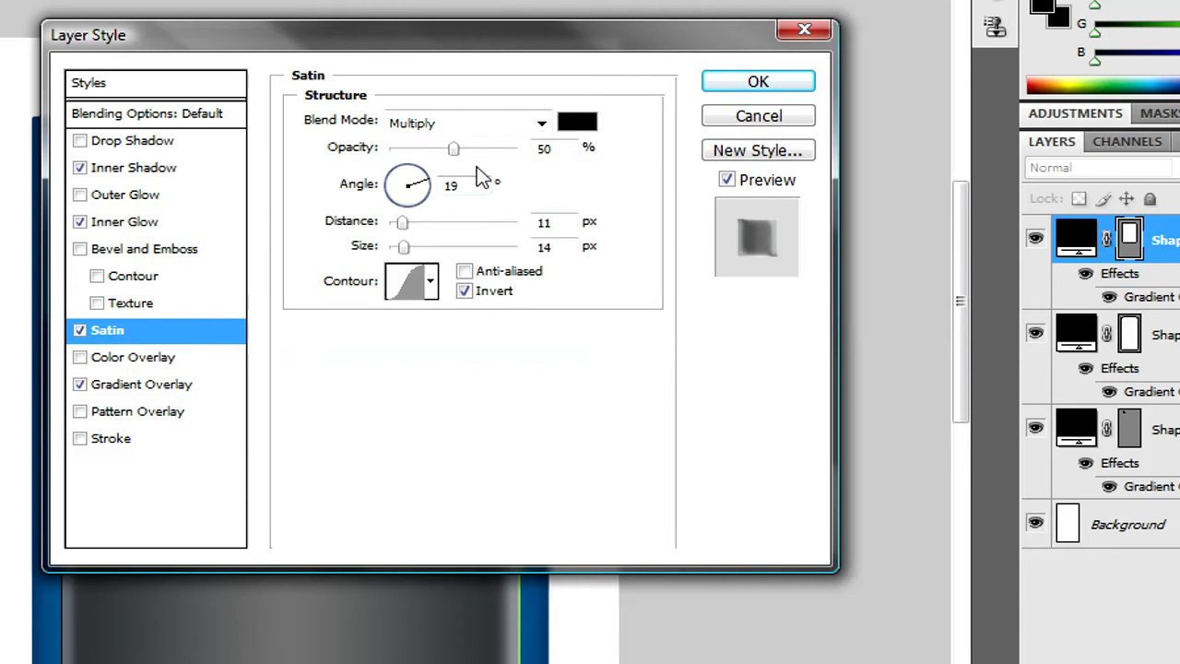
left_click(542, 124)
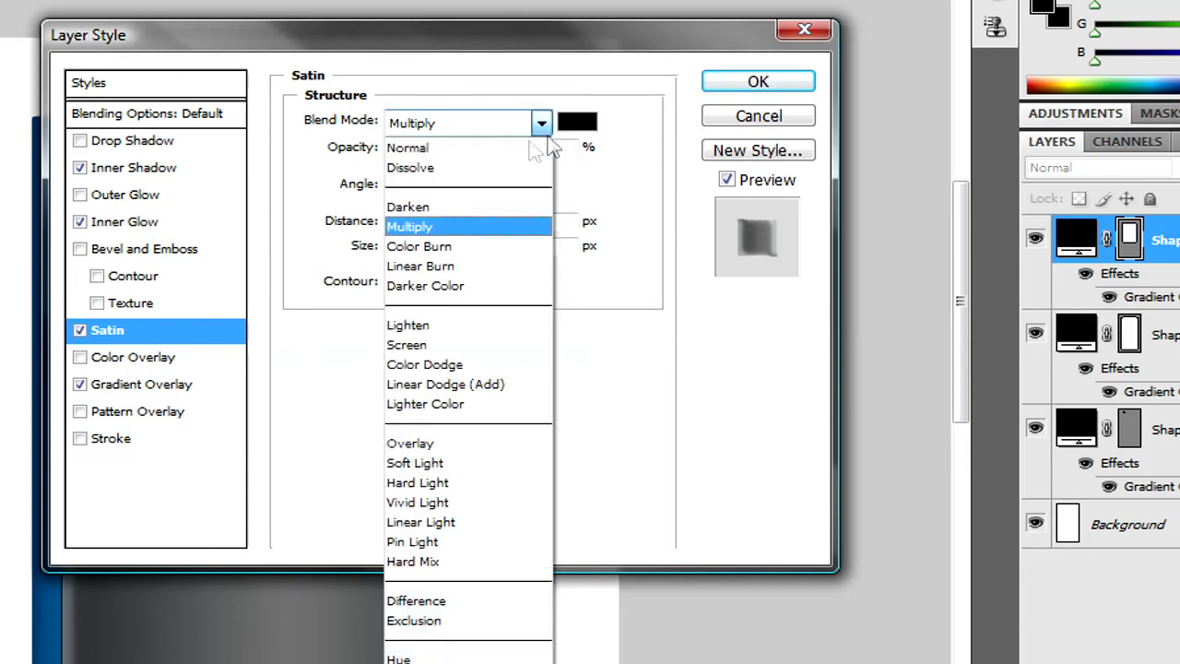
left_click(521, 148)
left_click_drag(459, 151, 600, 176)
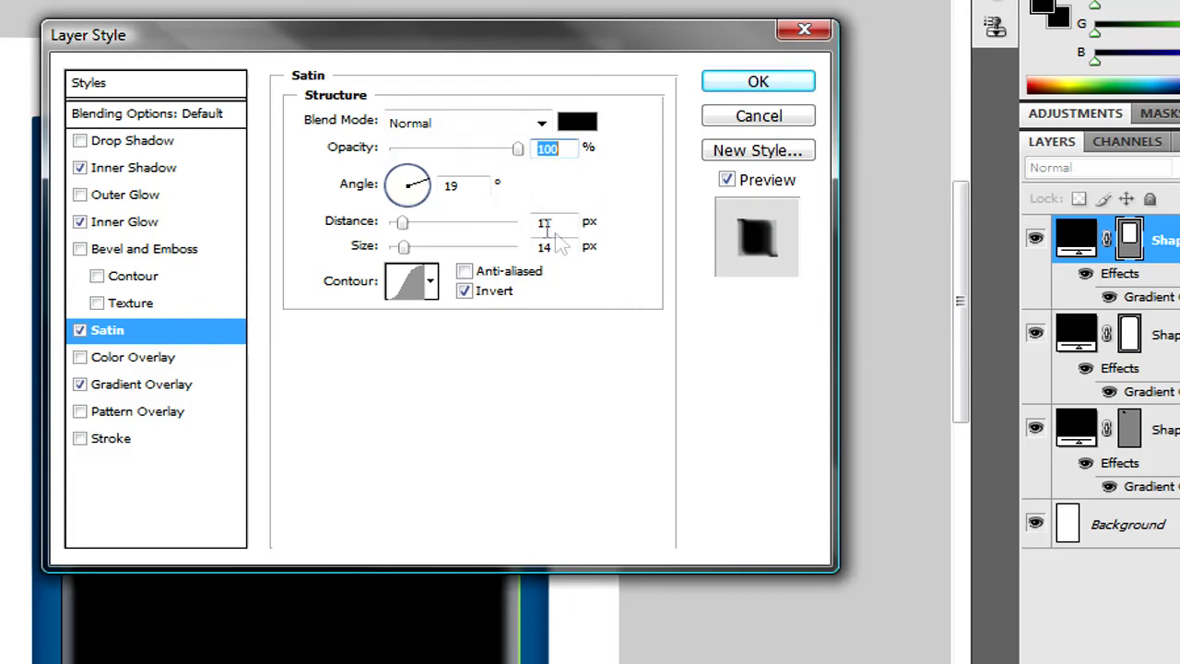
Set the satin distance to 168 px and size to 125 px, with Invert turned off
left_click(469, 226)
left_click_drag(478, 224, 476, 230)
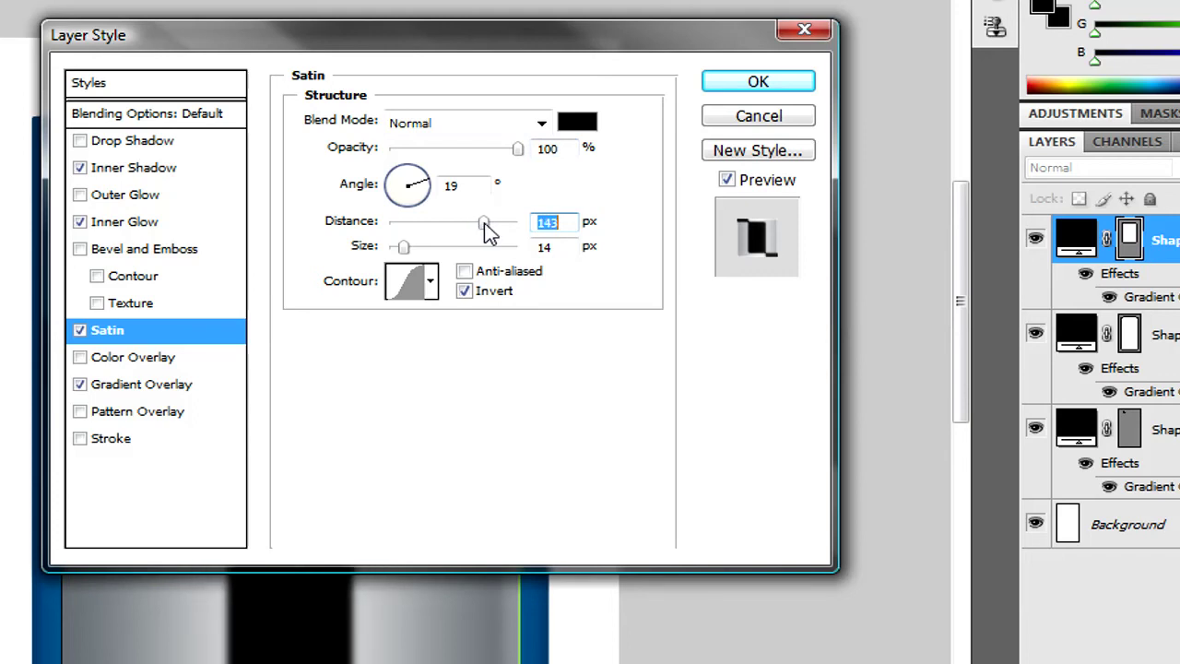
type("168")
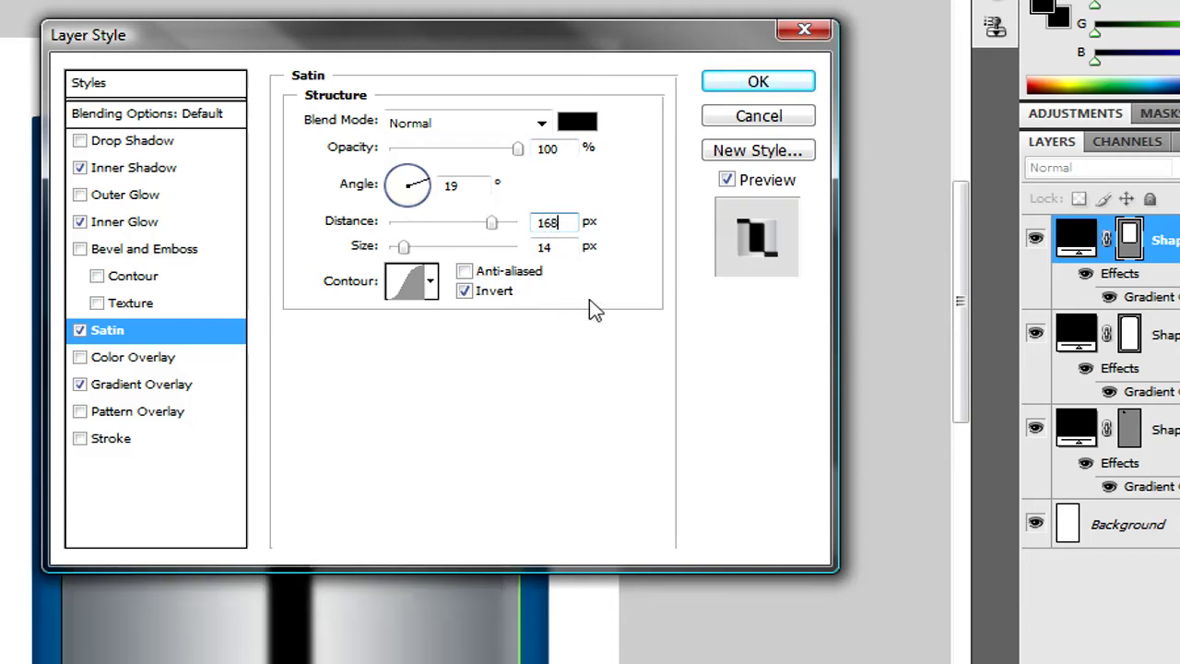
left_click(514, 247)
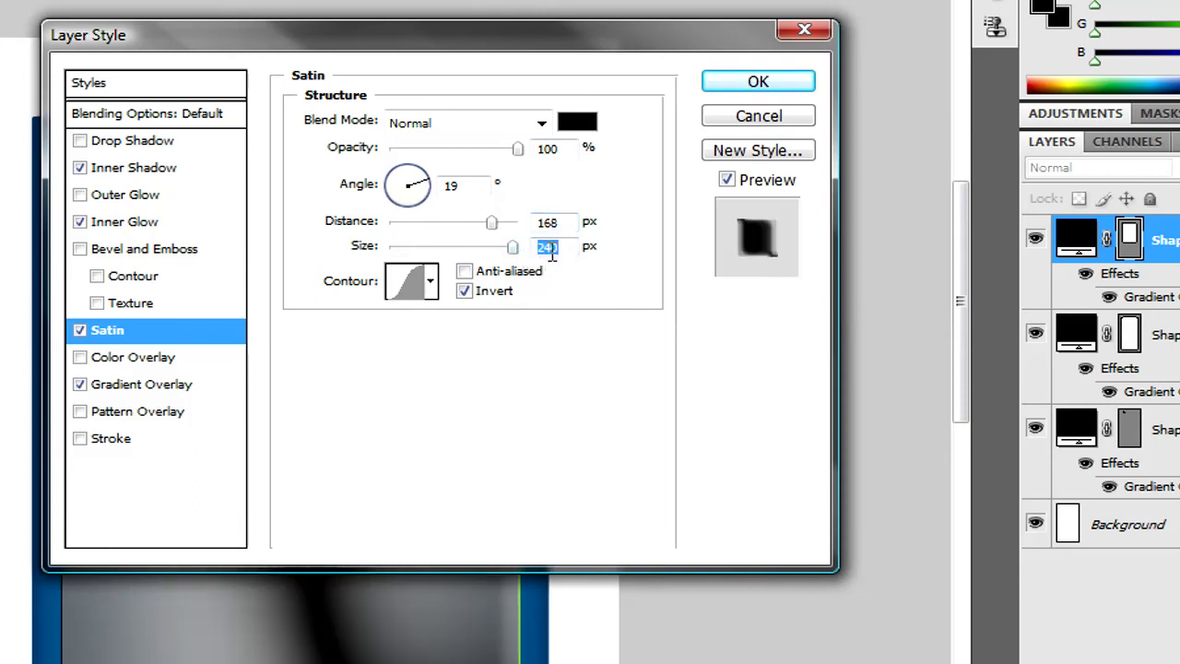
type("125")
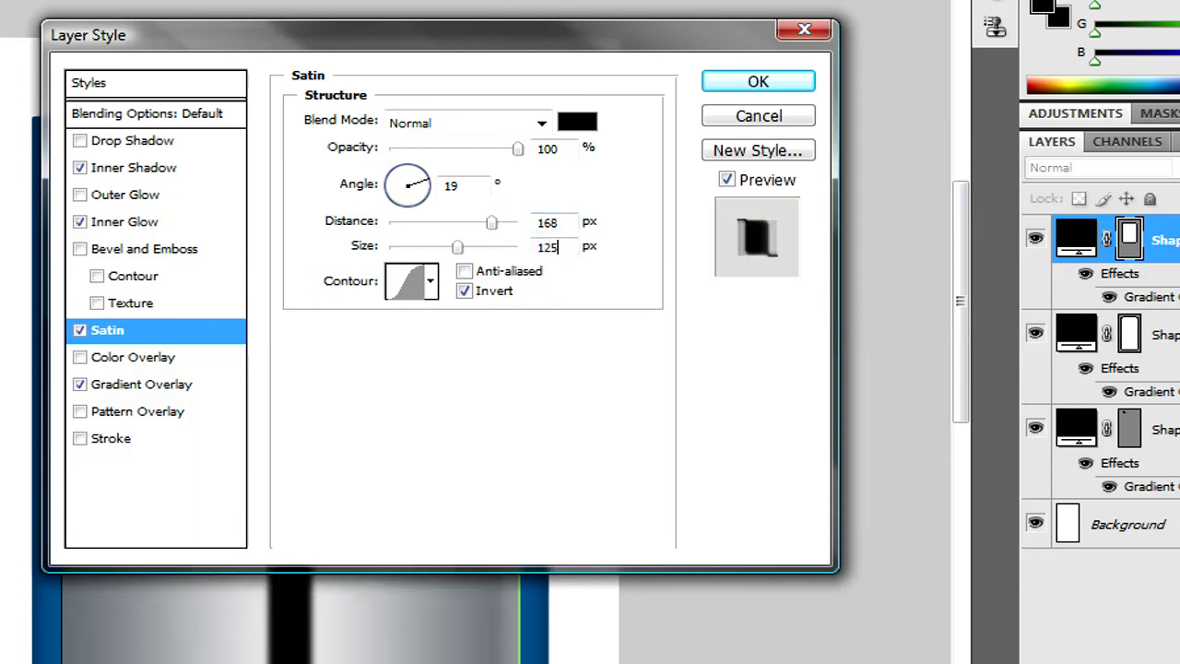
left_click(498, 298)
Change the satin angle to 0° while watching the screen preview on the canvas
left_click_drag(395, 47, 343, 73)
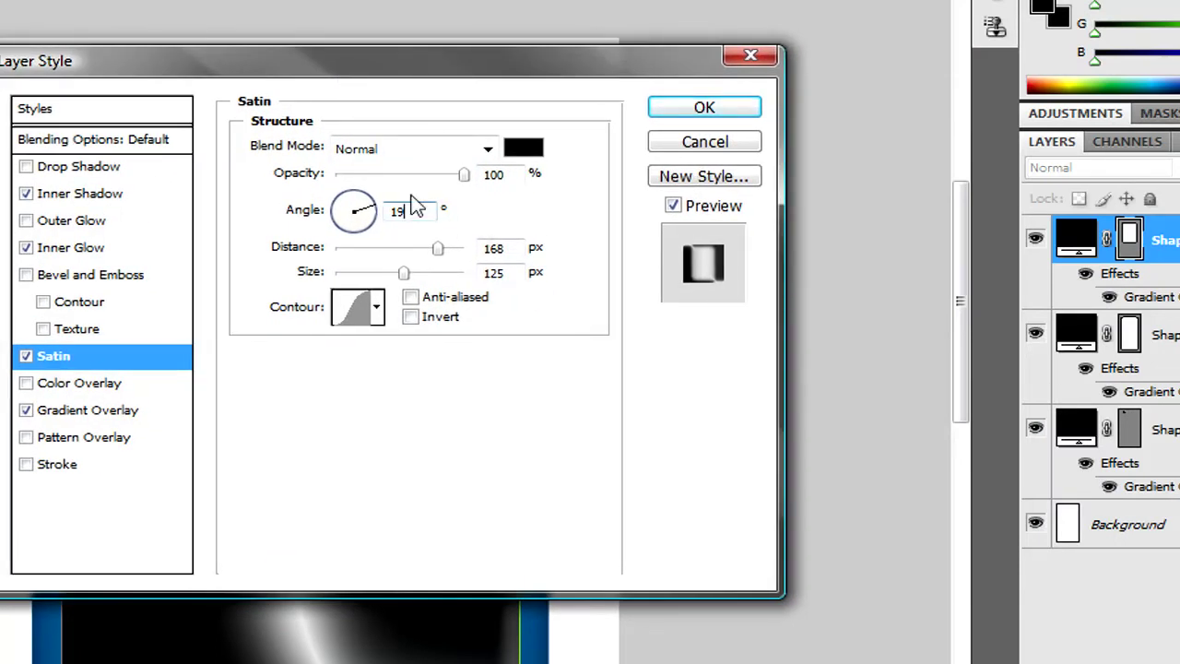
key("BackSpace")
type("0")
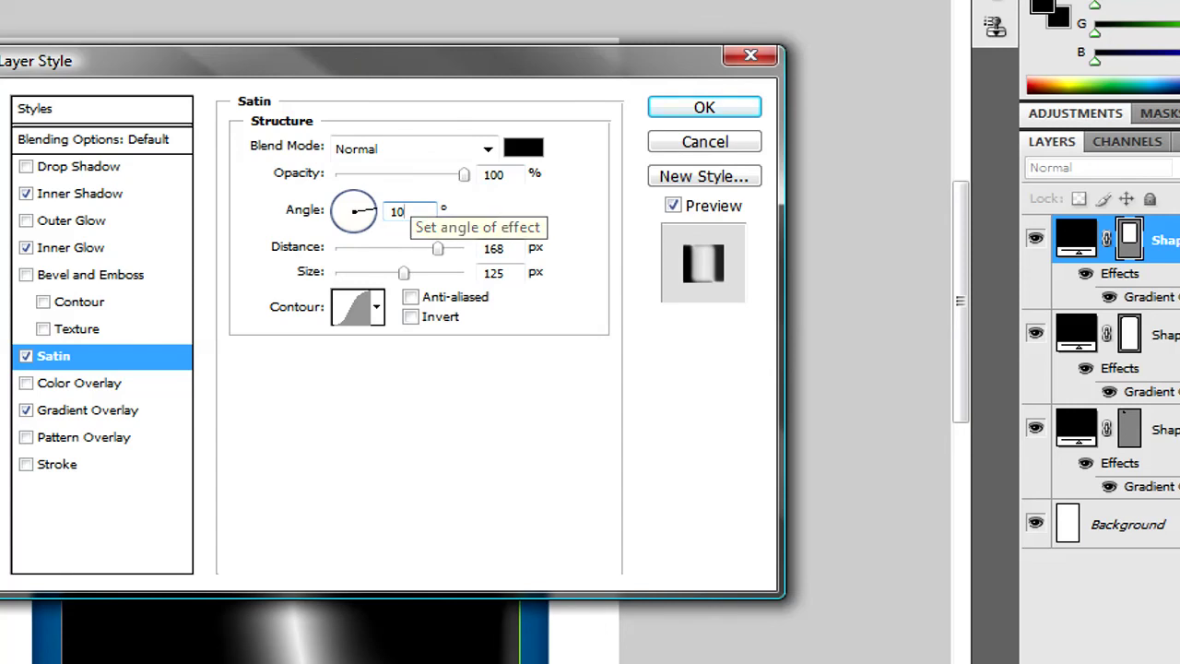
left_click_drag(364, 73, 625, 76)
key("BackSpace")
type("0")
key("BackSpace")
key("BackSpace")
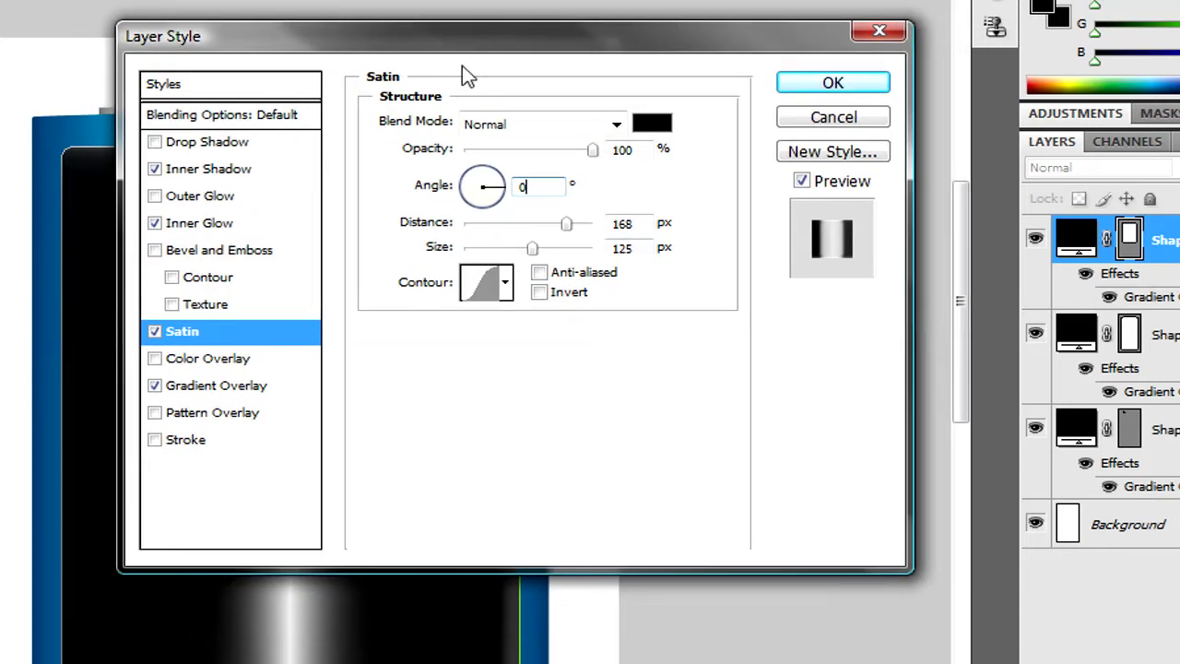
left_click(190, 387)
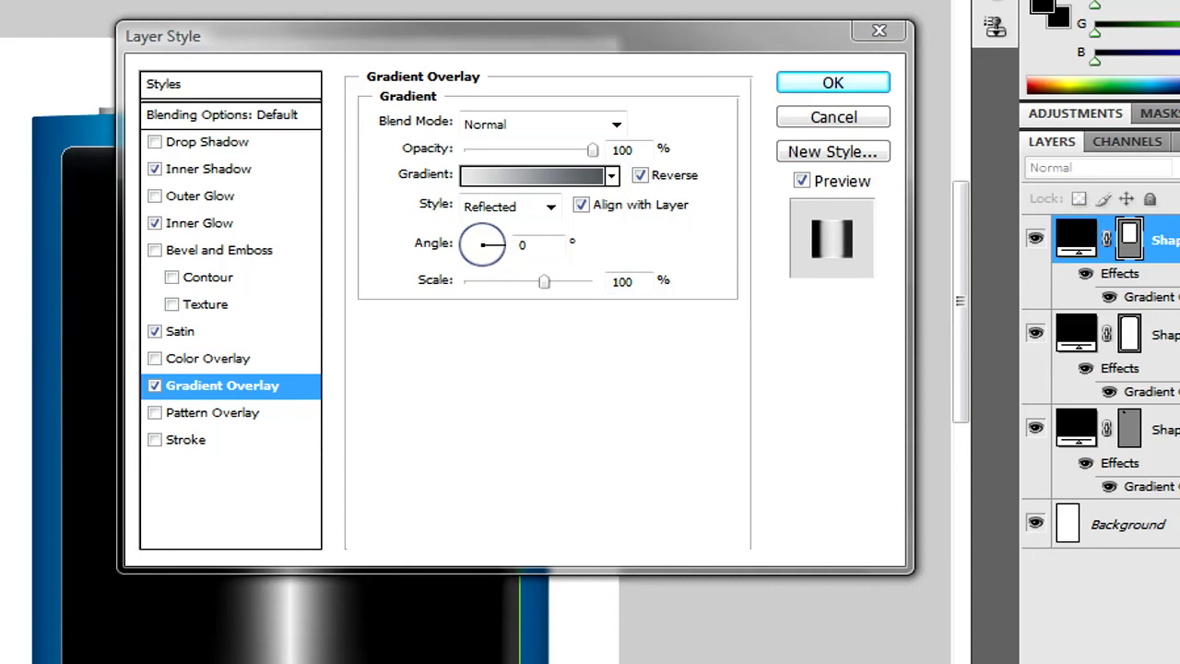
Turn off Reverse, set the Gradient Overlay style to Linear, and open its gradient for editing
left_click(651, 176)
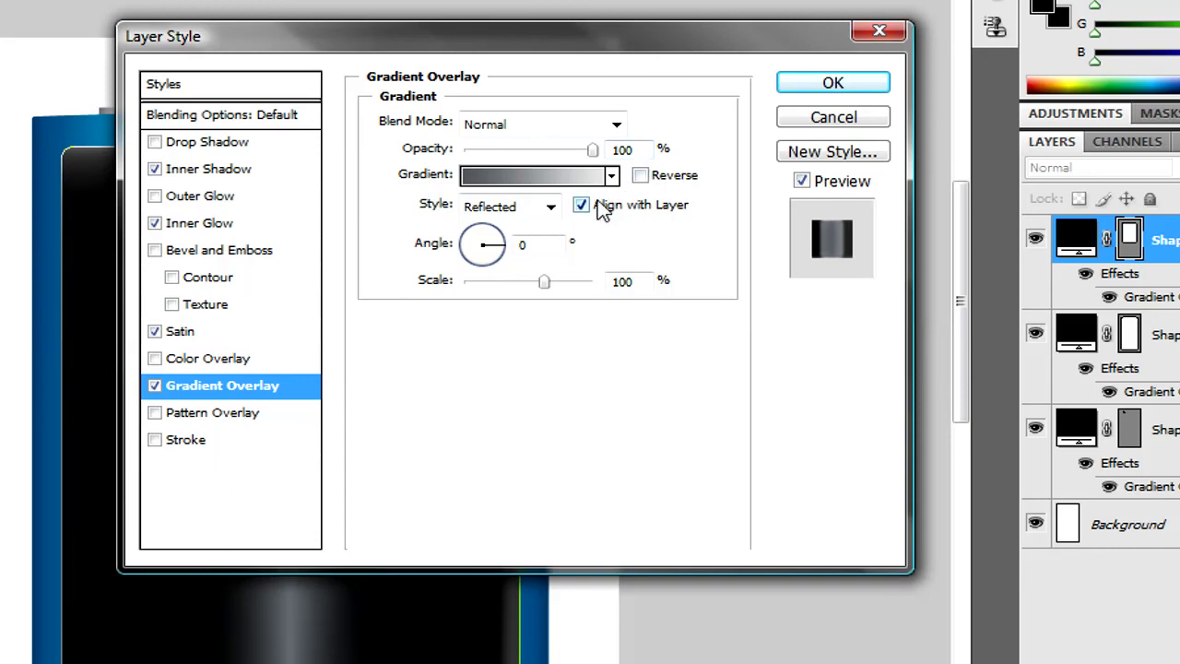
left_click(553, 207)
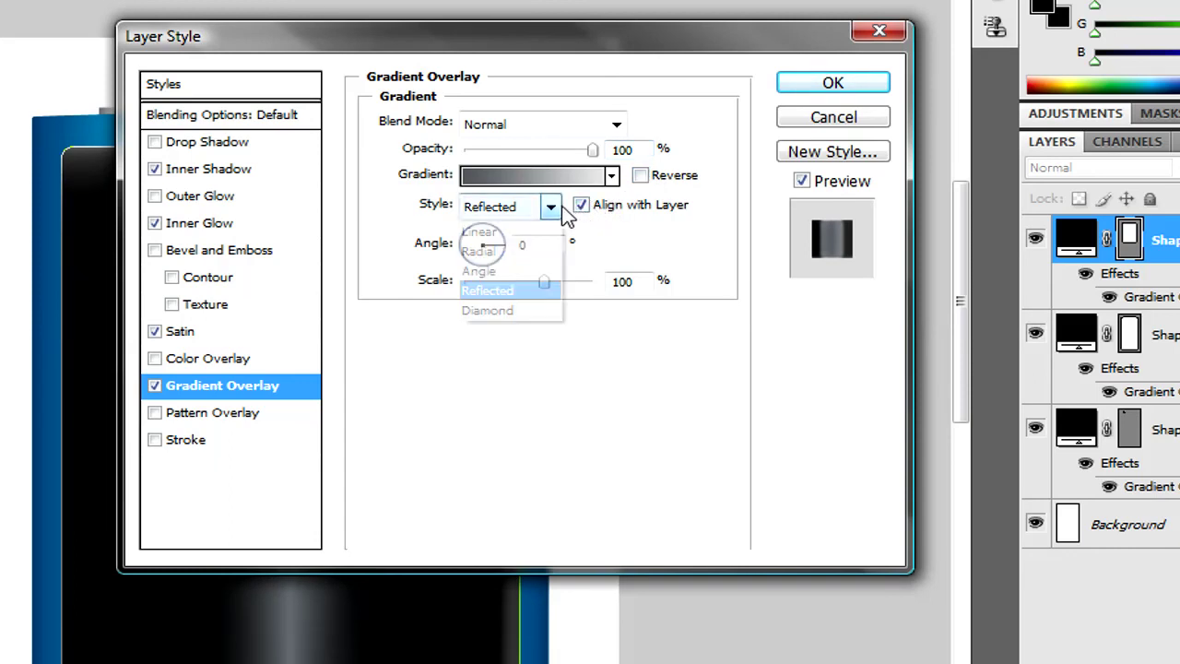
left_click(552, 230)
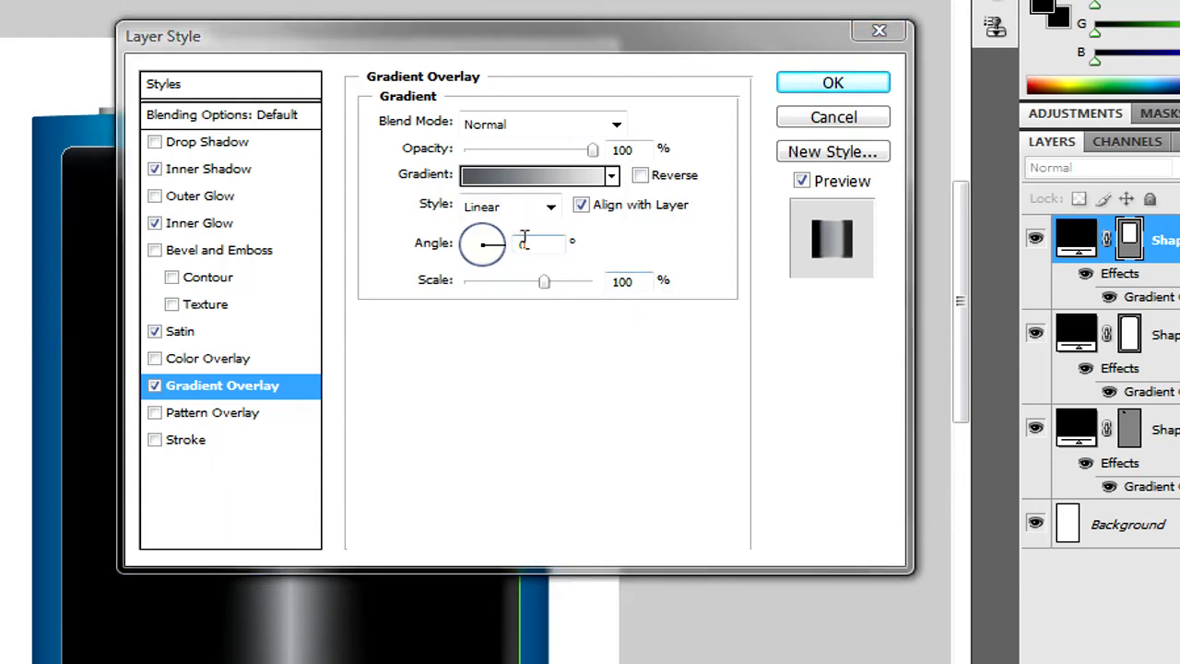
left_click(551, 180)
left_click(551, 181)
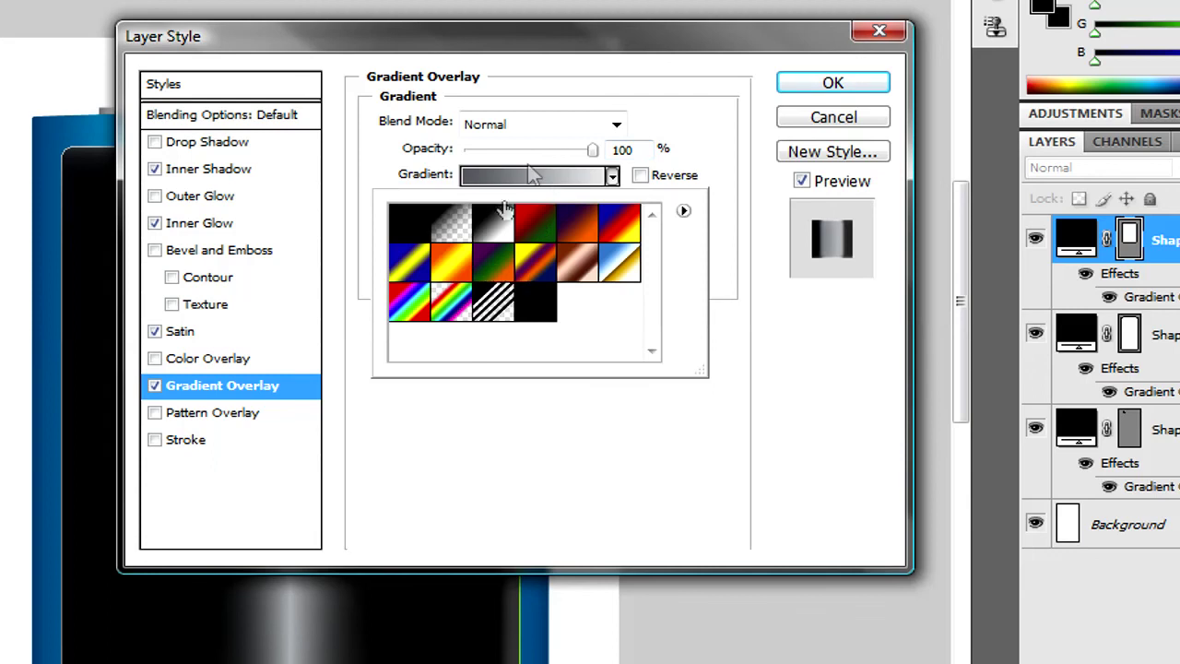
left_click(534, 180)
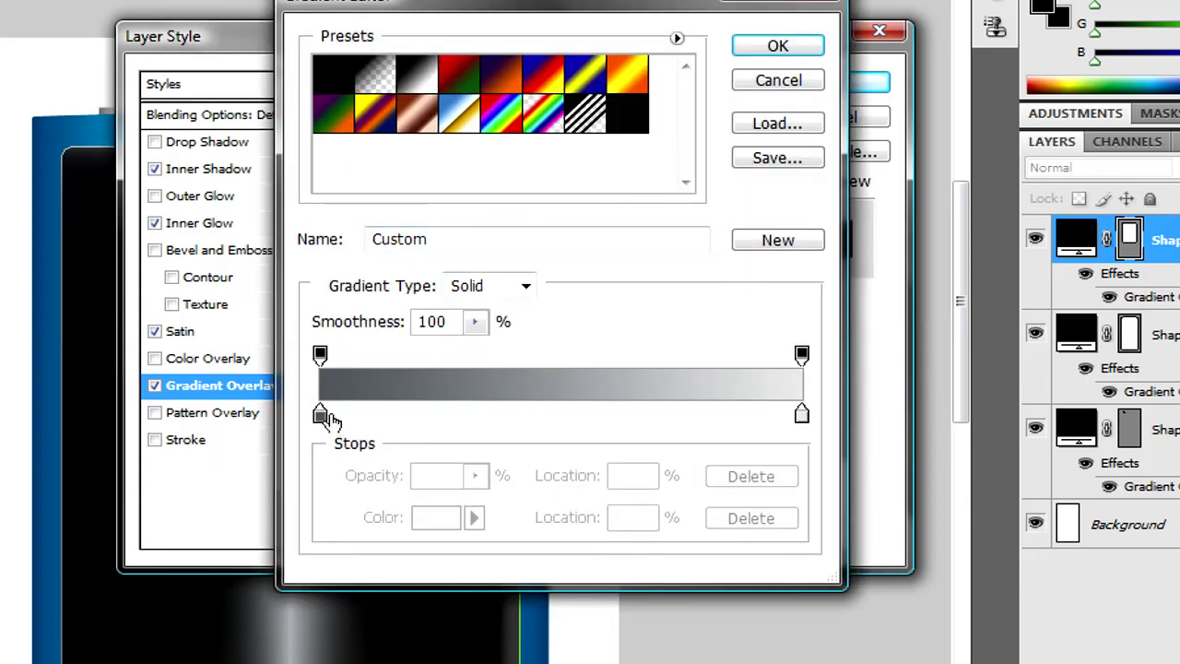
Set the gradient's left colour stop to black
left_click(327, 415)
left_click_drag(327, 415, 388, 470)
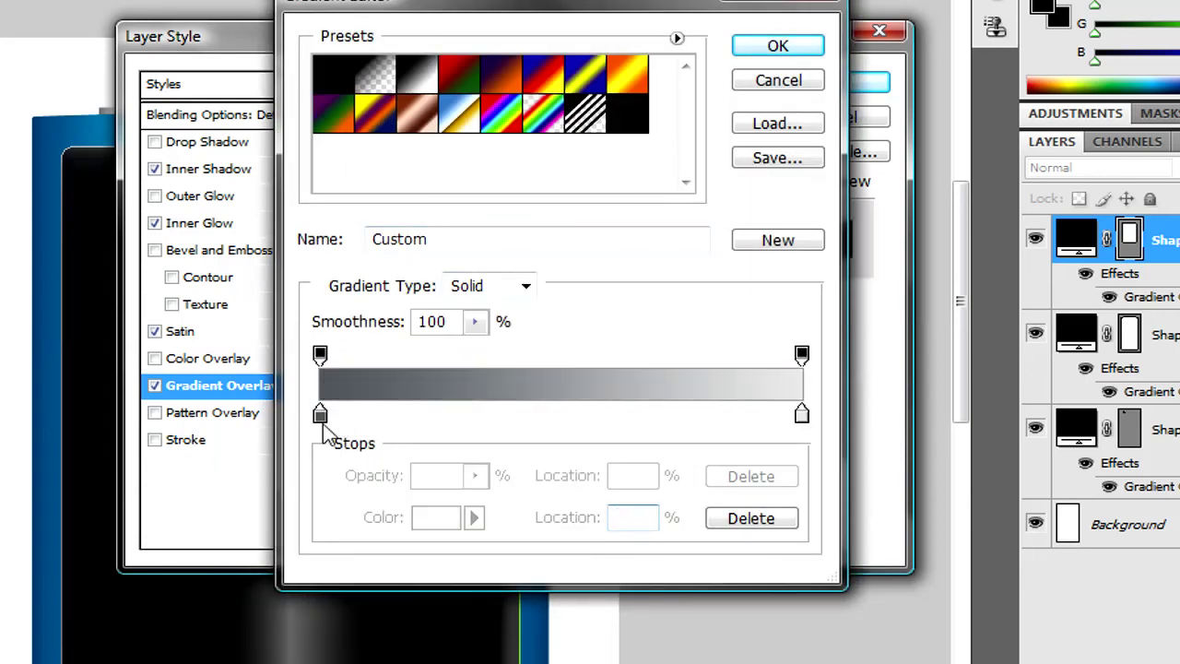
left_click(323, 417)
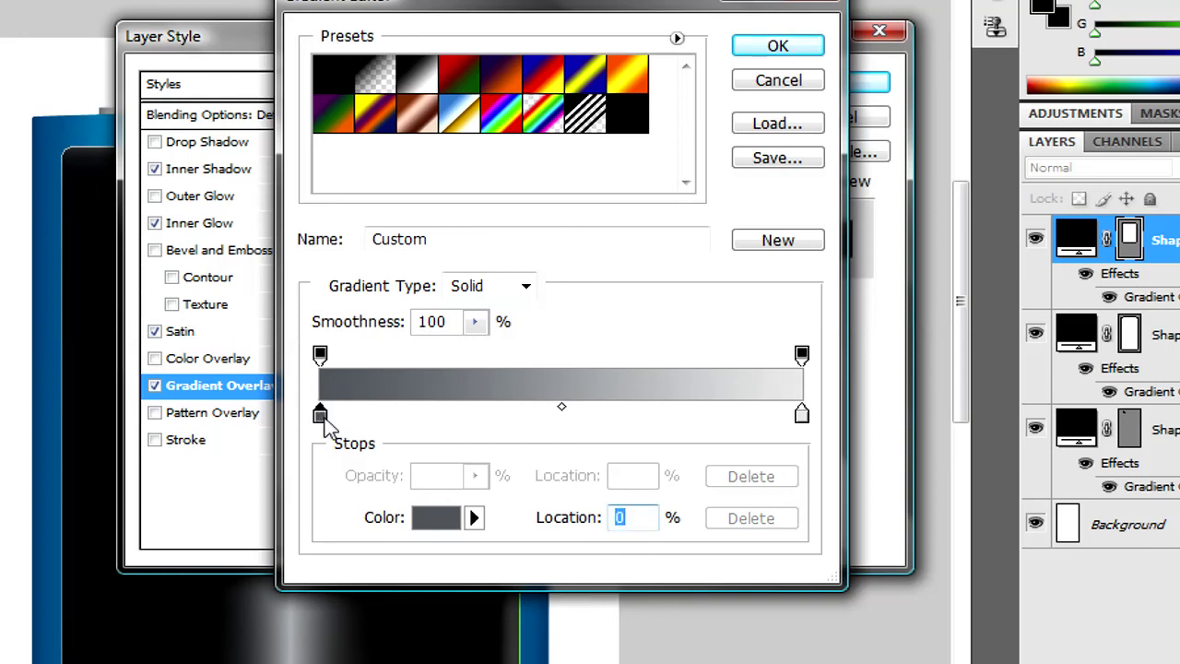
double_click(321, 416)
left_click_drag(691, 440, 719, 439)
left_click(1077, 112)
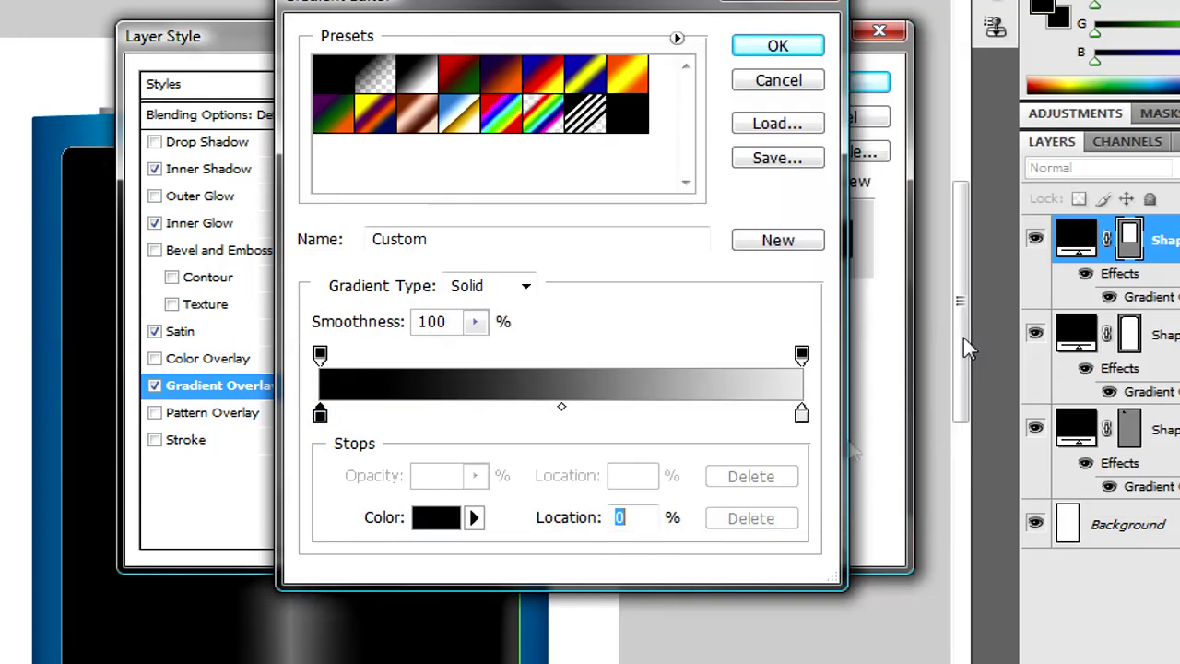
Set the right colour stop to hex 5b5b5b and accept the black-to-grey gradient
left_click(801, 415)
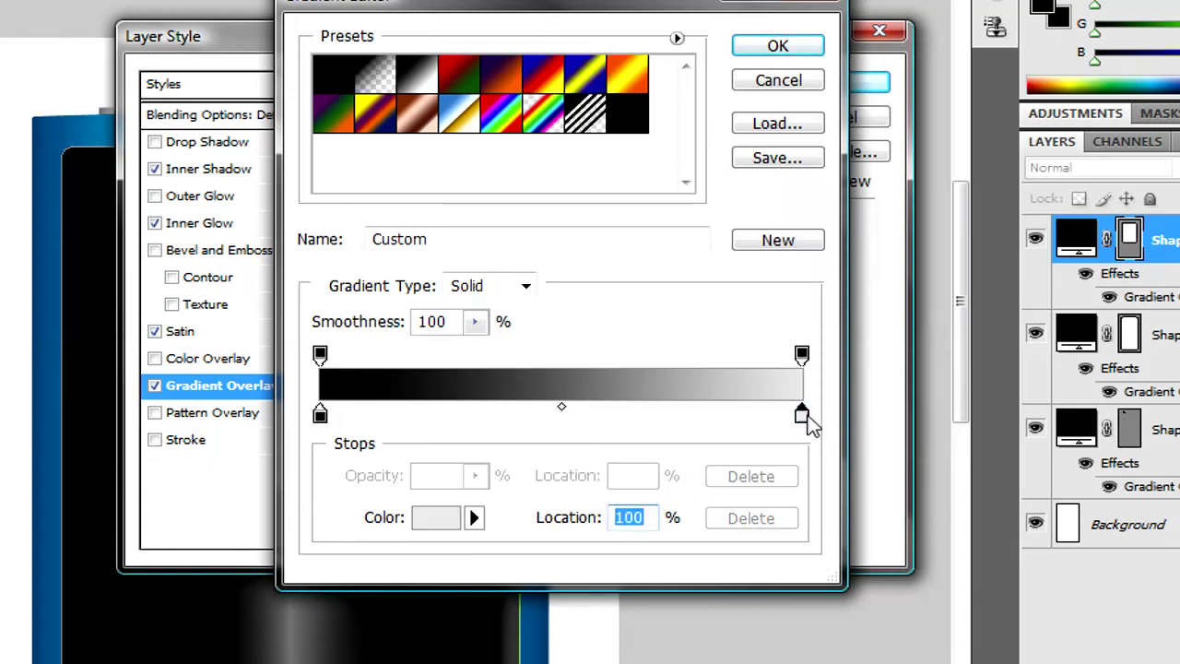
double_click(801, 414)
left_click(806, 414)
left_click_drag(958, 476, 855, 475)
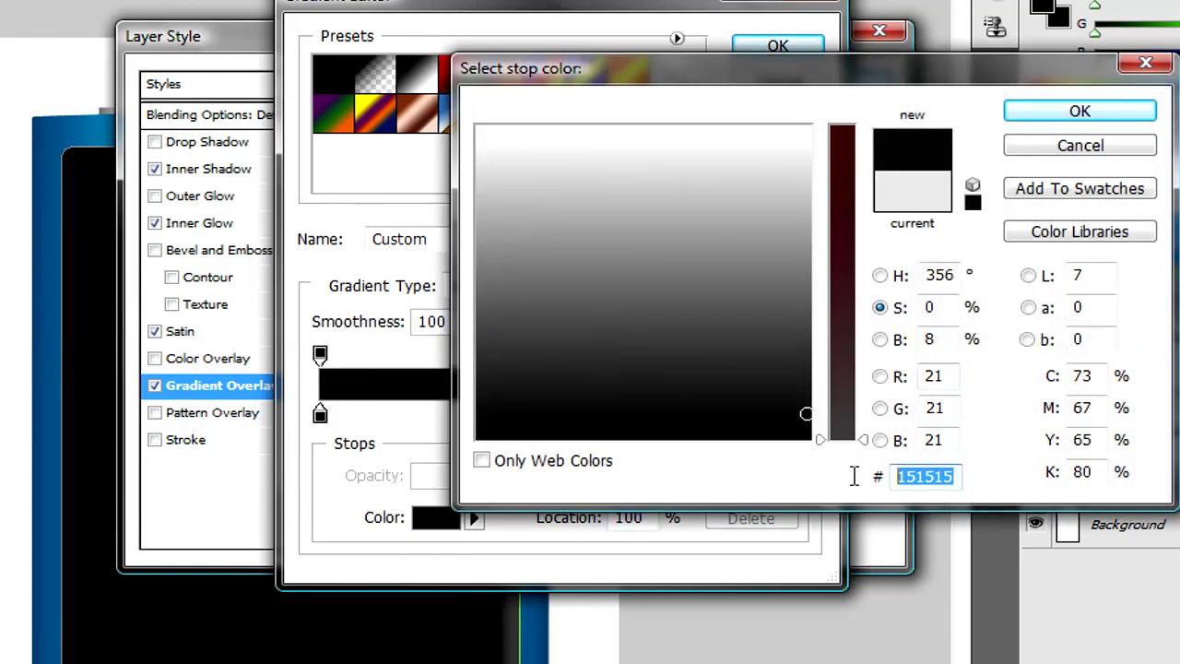
key("BackSpace")
type("5b5")
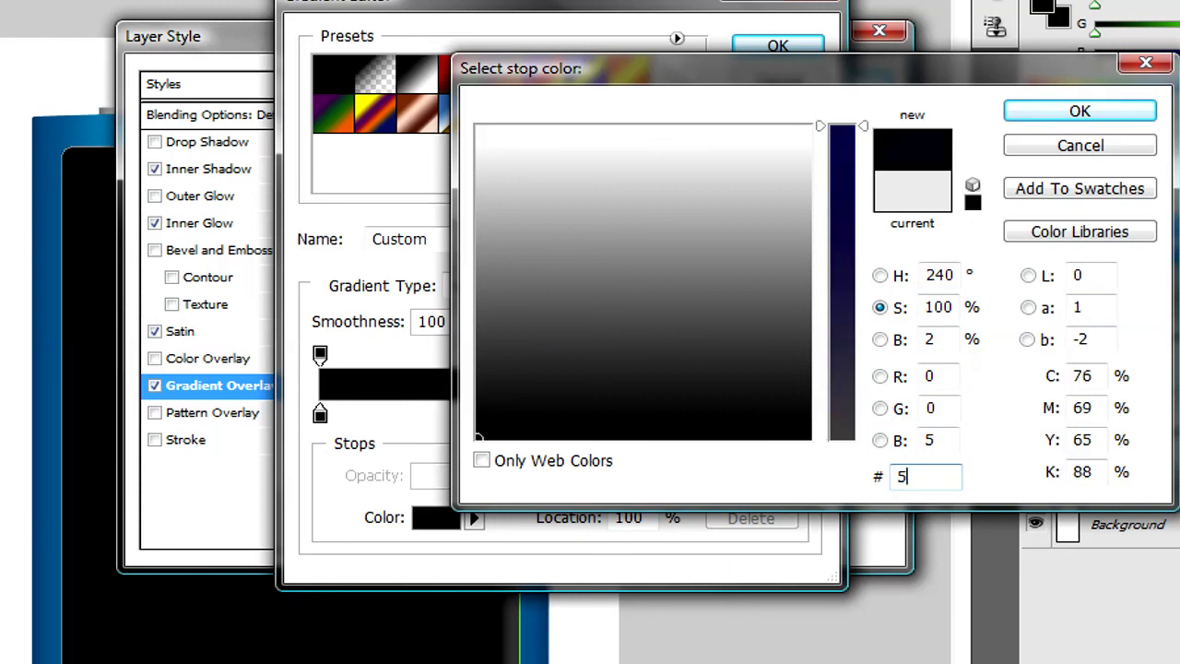
key("BackSpace")
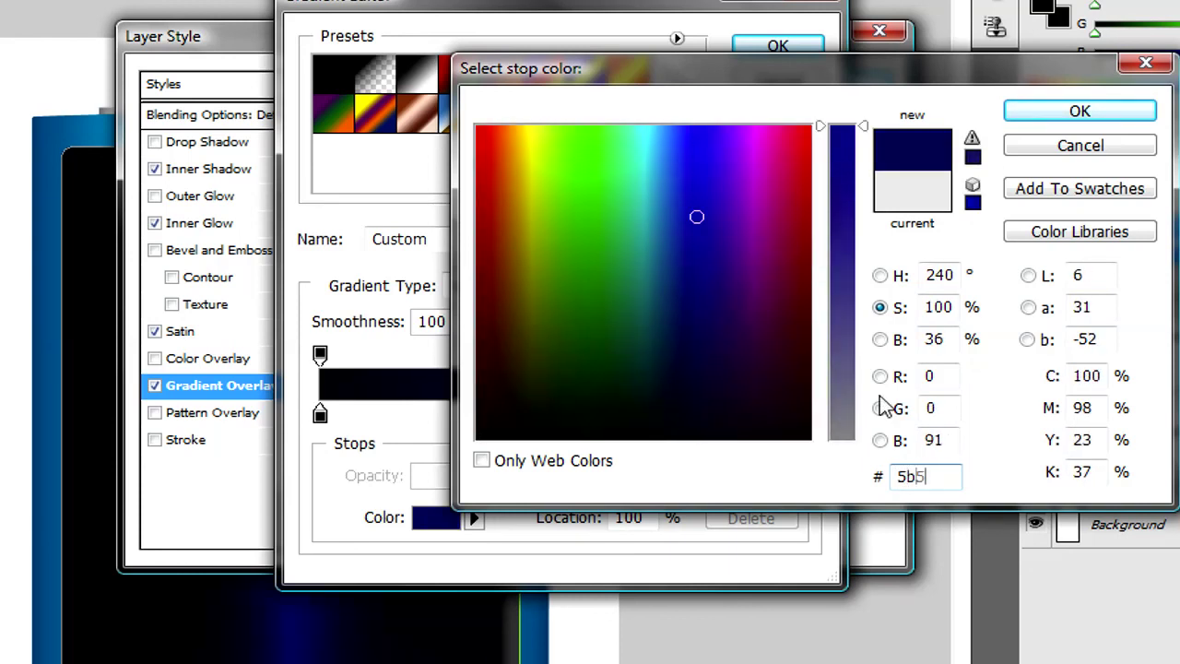
type("b5b")
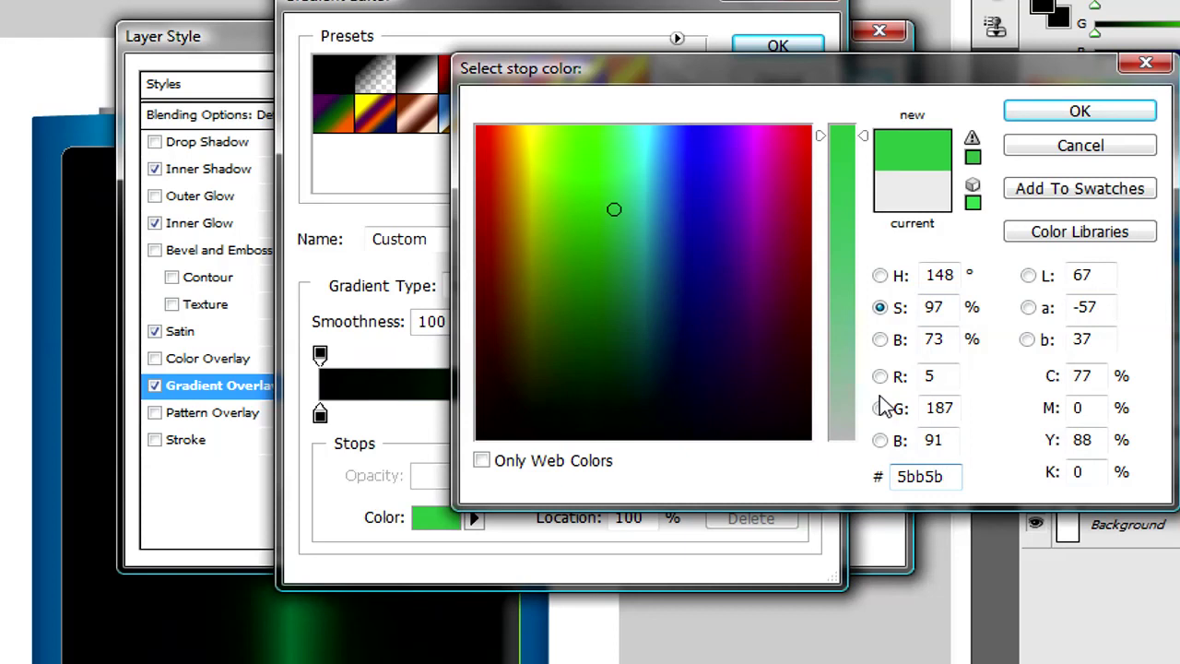
key("BackSpace")
key("BackSpace")
key("BackSpace")
key("BackSpace")
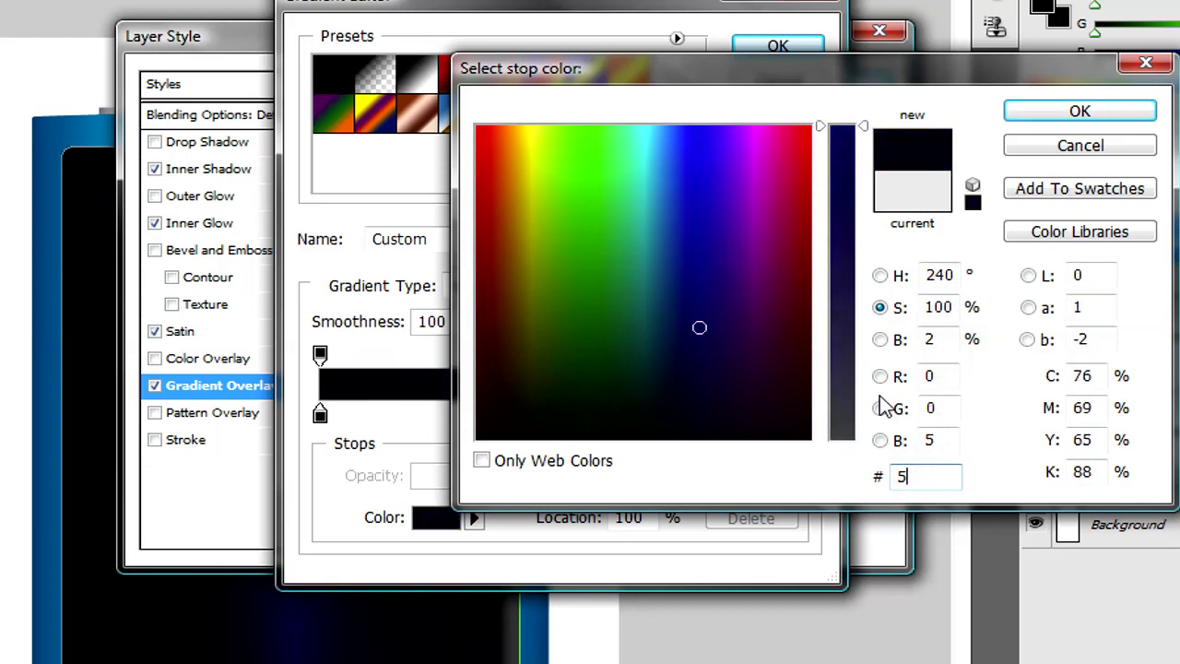
type("b5b5b")
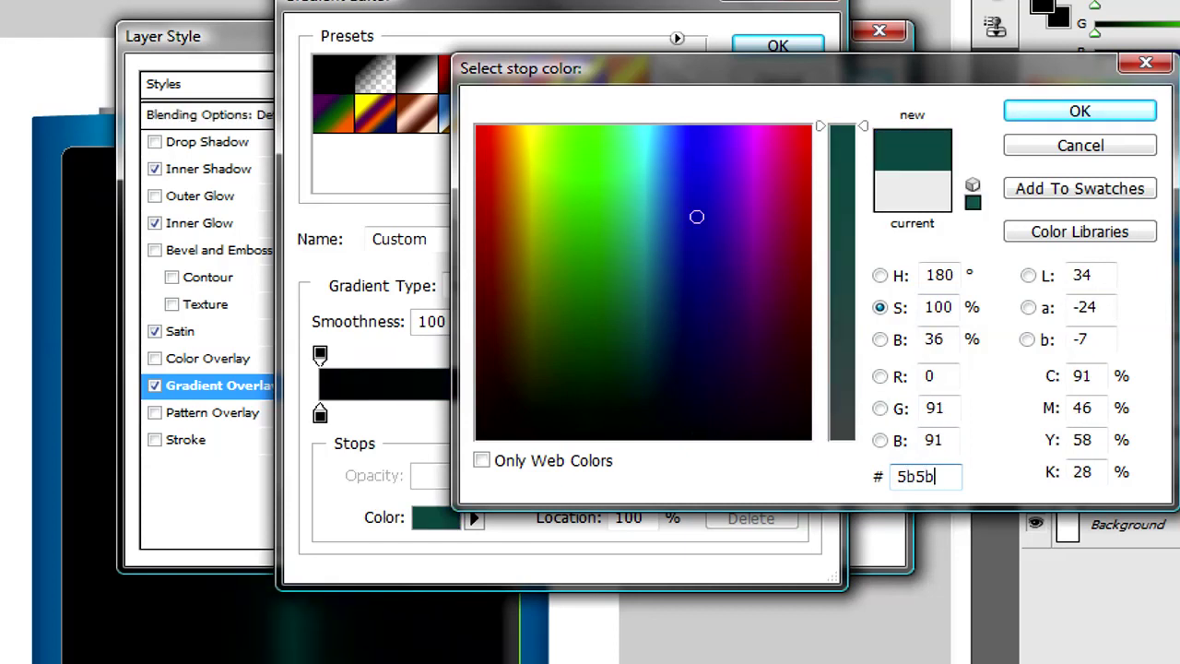
left_click(1069, 110)
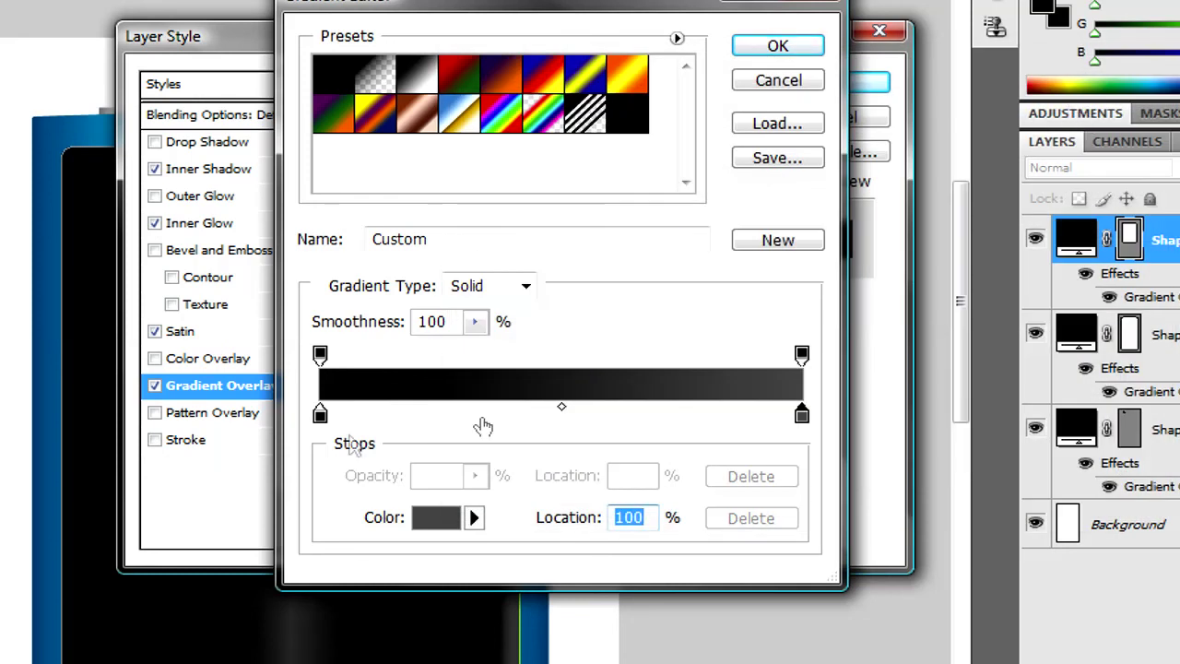
left_click(778, 50)
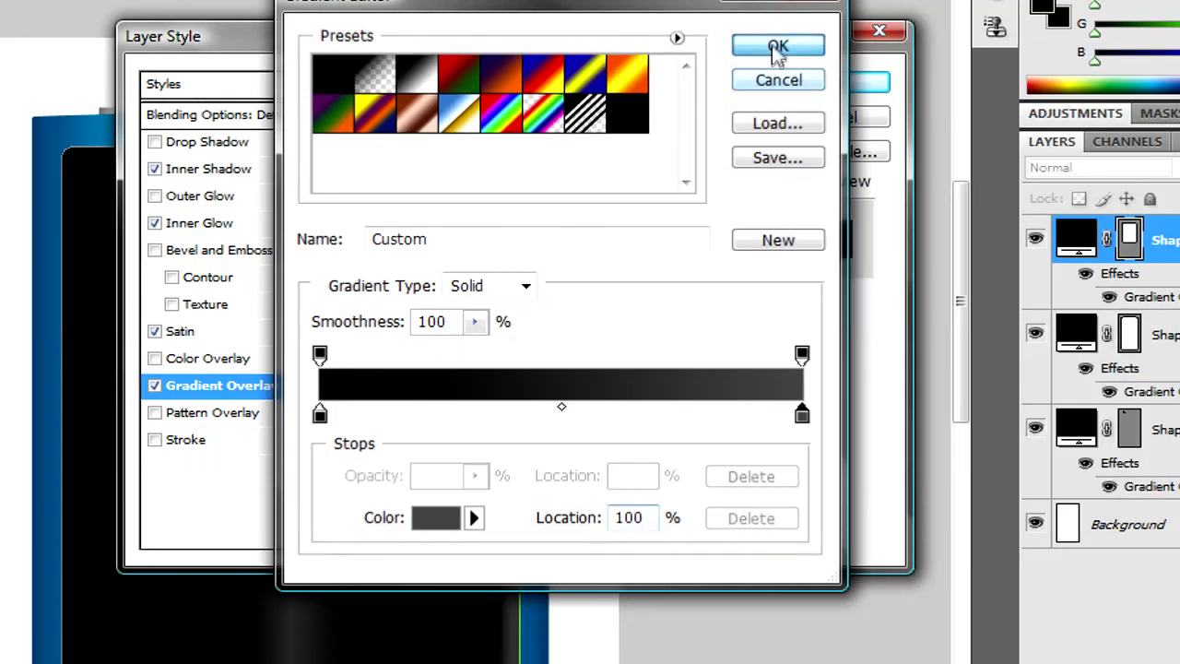
Enable a 1 px Stroke on Shape 3 and close Layer Style with OK
left_click(155, 441)
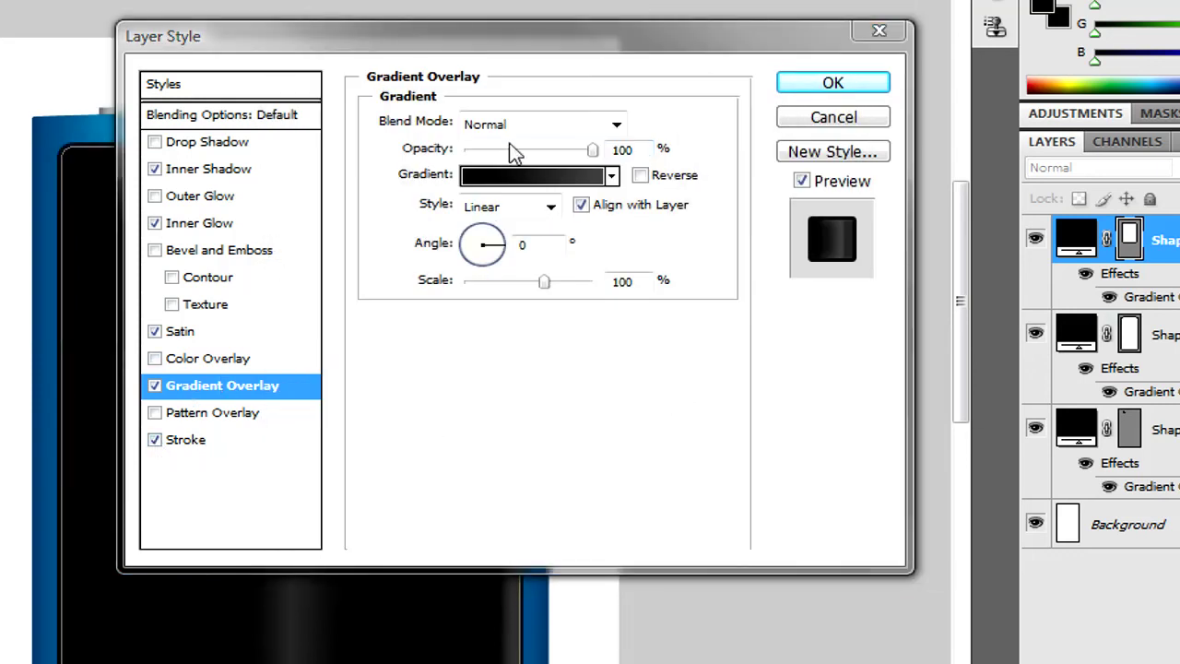
left_click(237, 449)
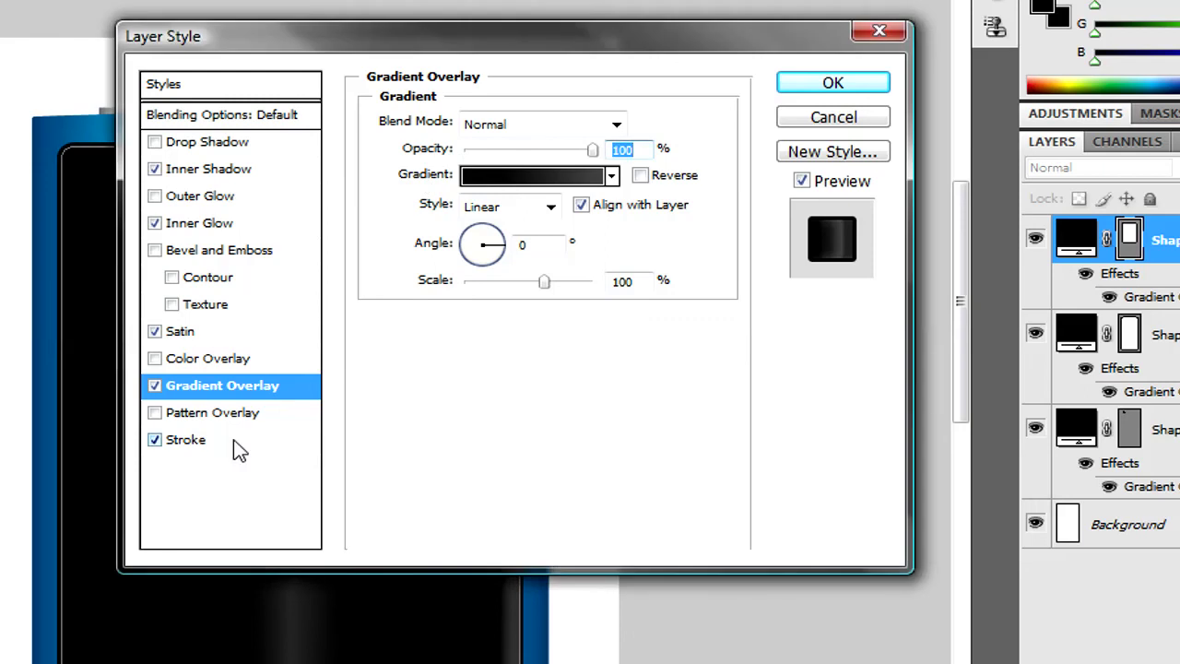
left_click(236, 443)
left_click_drag(463, 123, 440, 117)
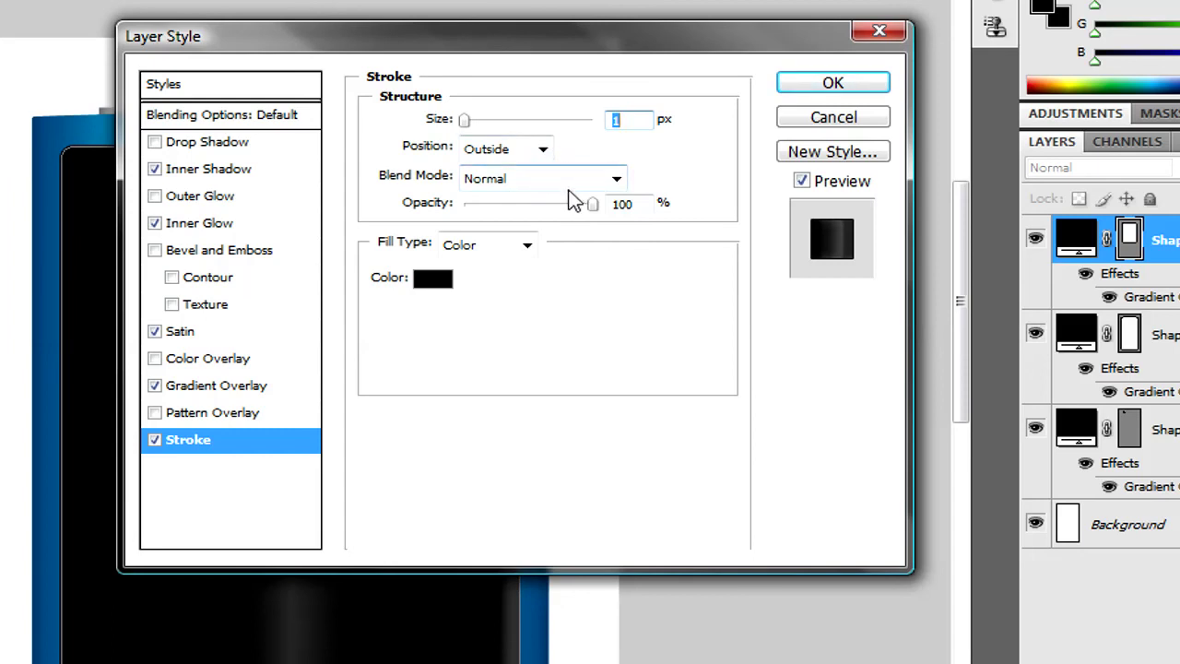
left_click(827, 88)
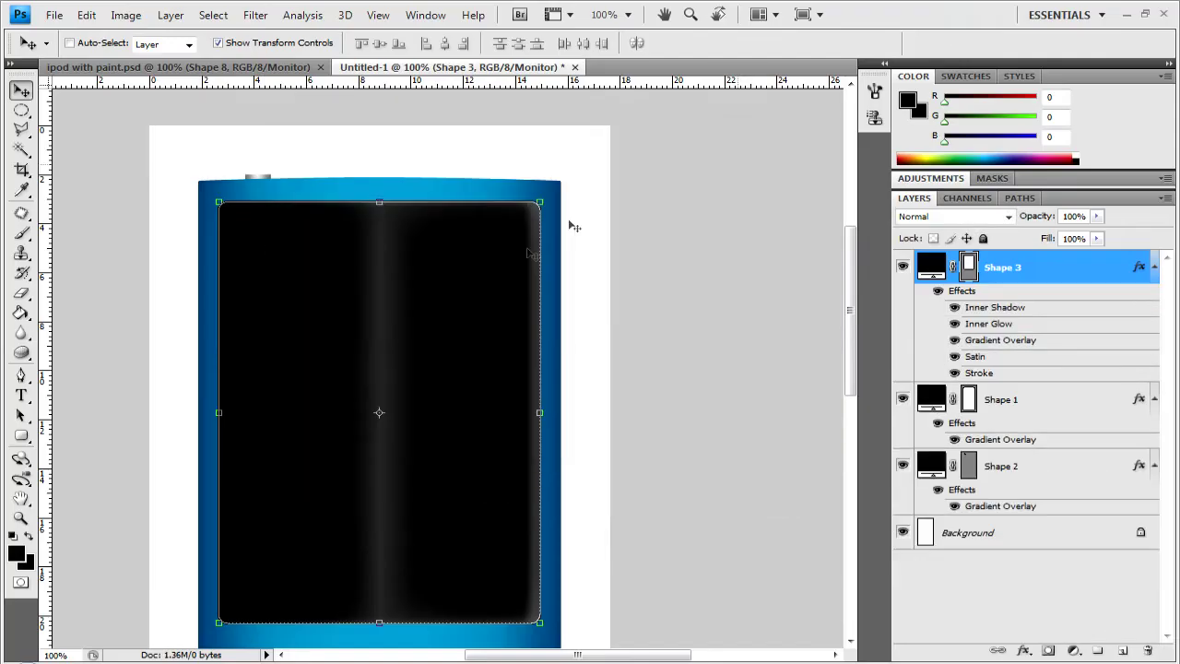
Select the Elliptical Marquee tool and hide Shape 3's vector path outline
left_click(22, 112)
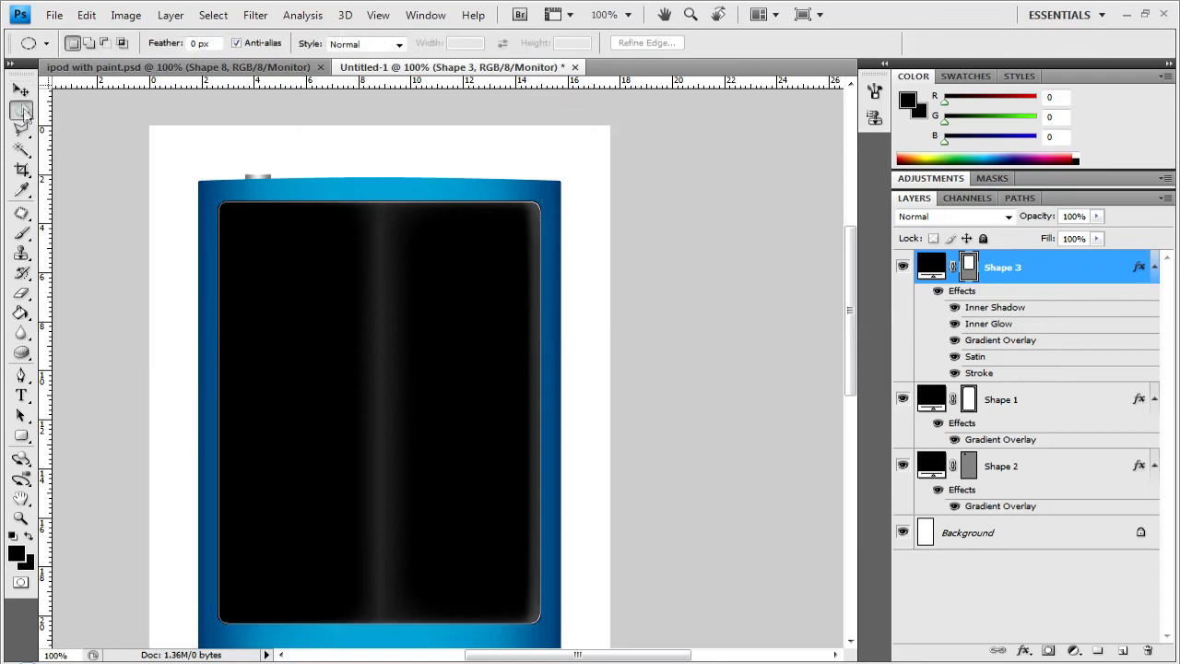
left_click(23, 92)
left_click(23, 111)
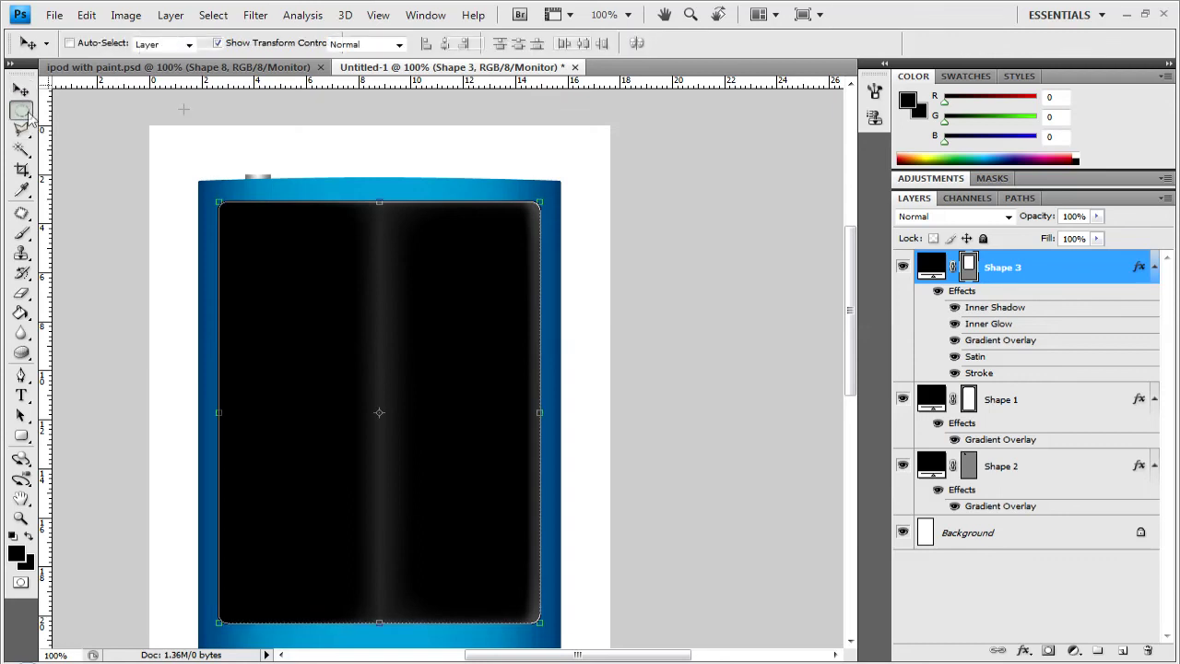
left_click(969, 267)
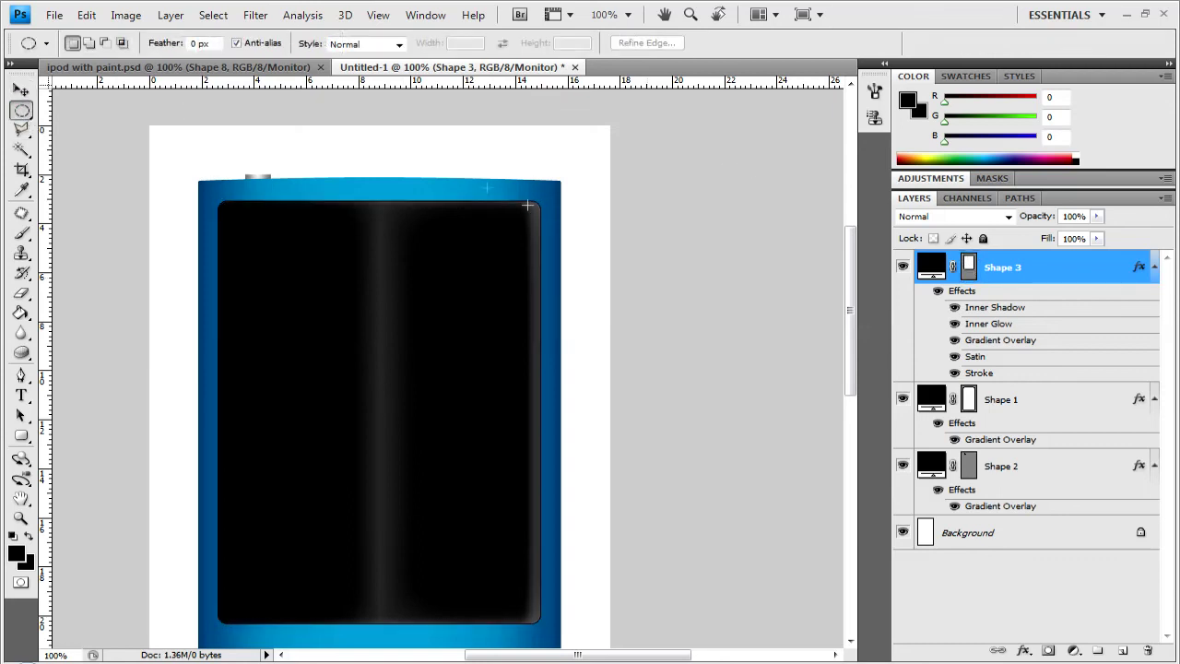